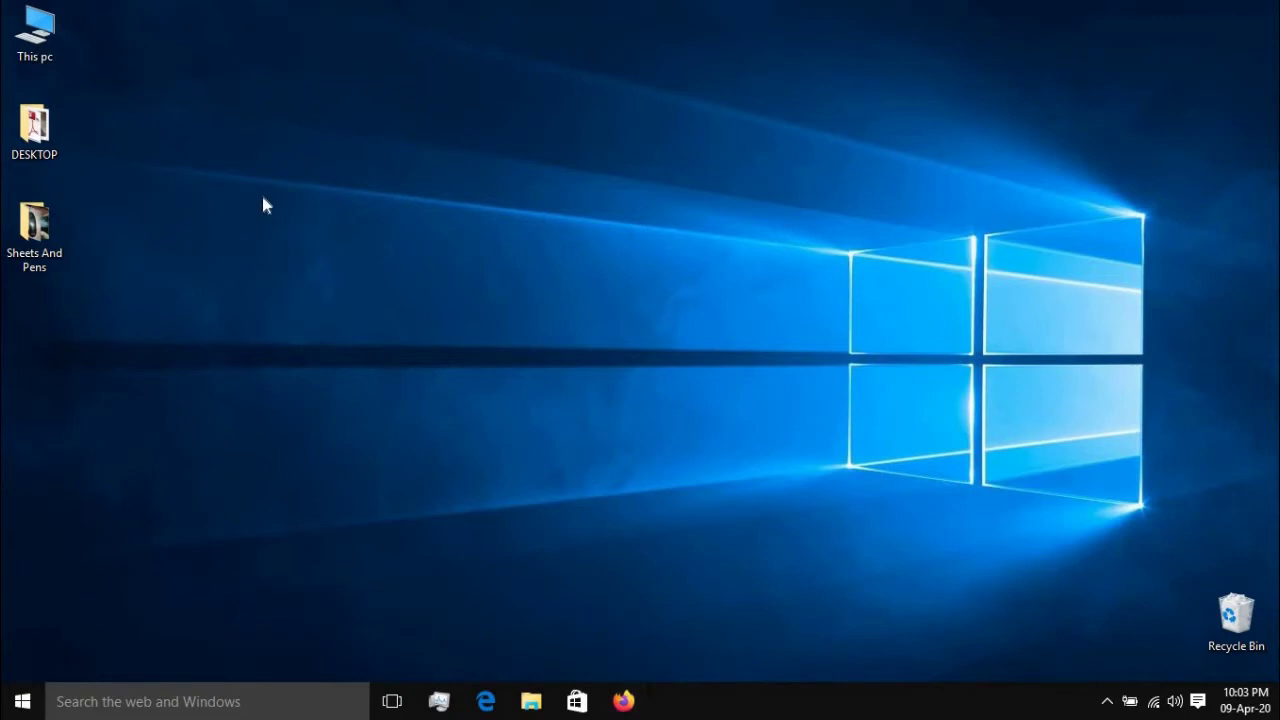
drag(263, 200, 323, 200)
drag(222, 80, 151, 121)
drag(170, 29, 26, 279)
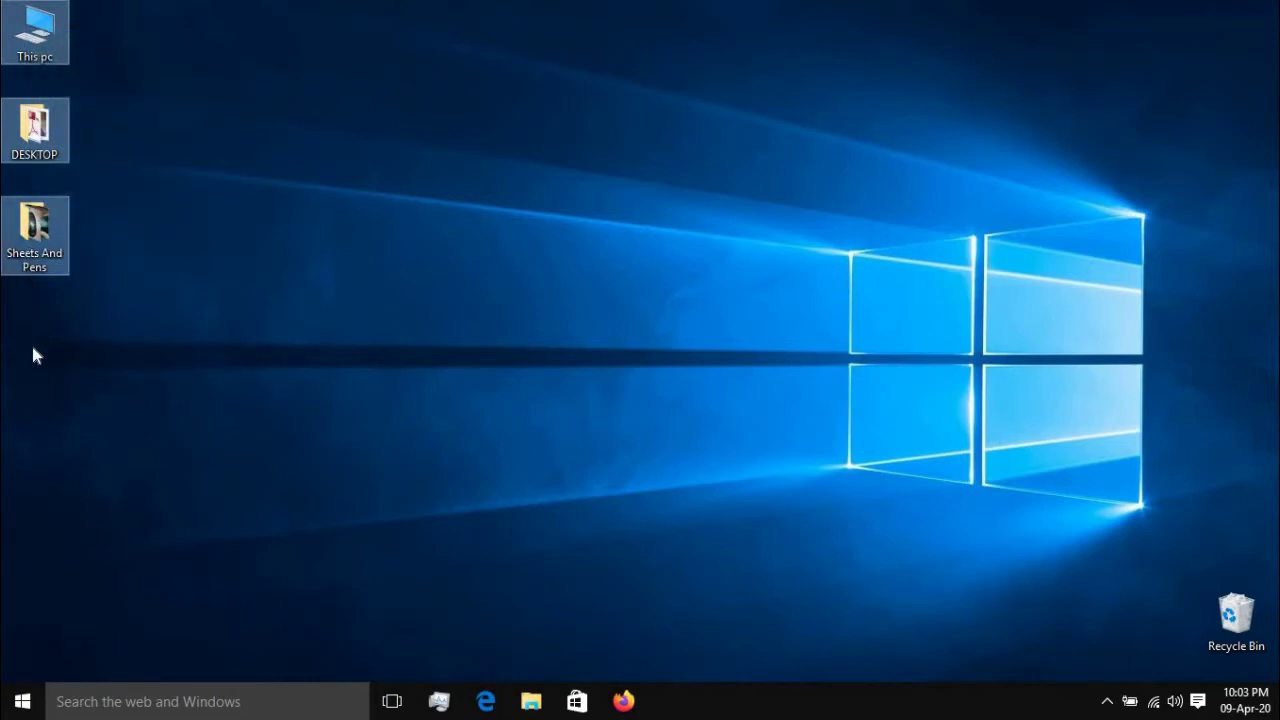
drag(31, 366, 91, 28)
click(265, 207)
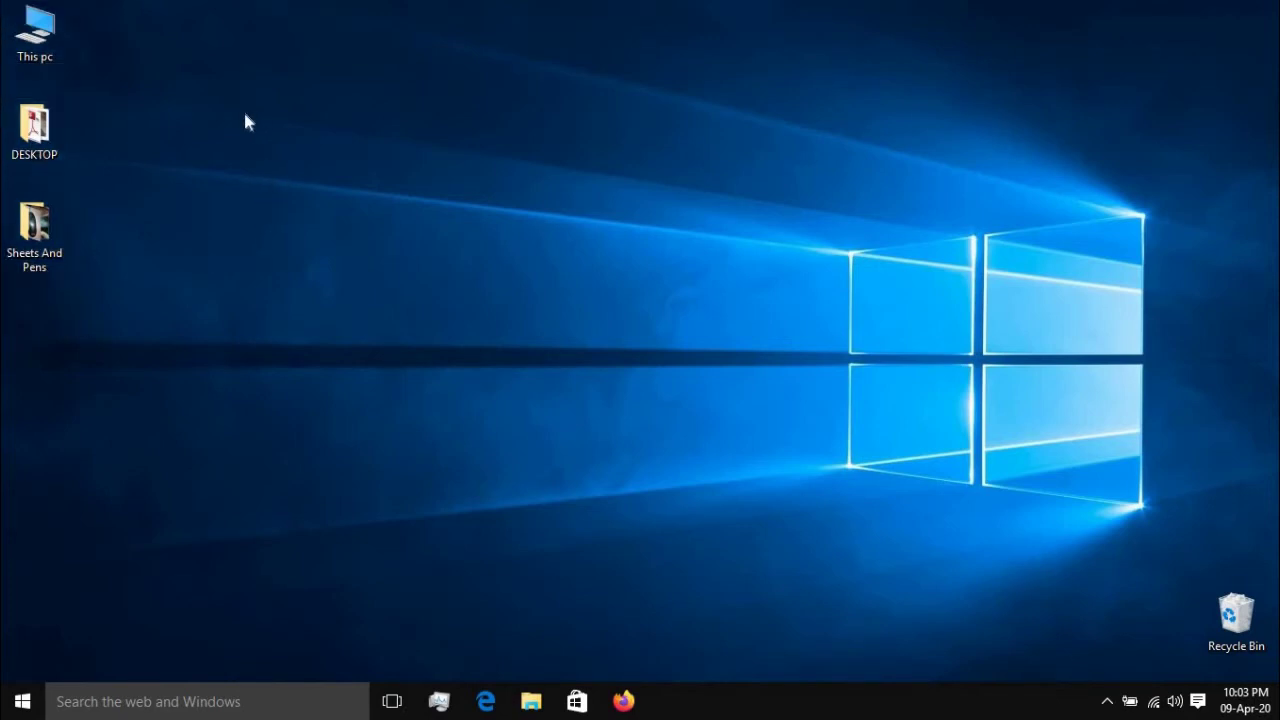
right_click(248, 113)
mouse_move(281, 128)
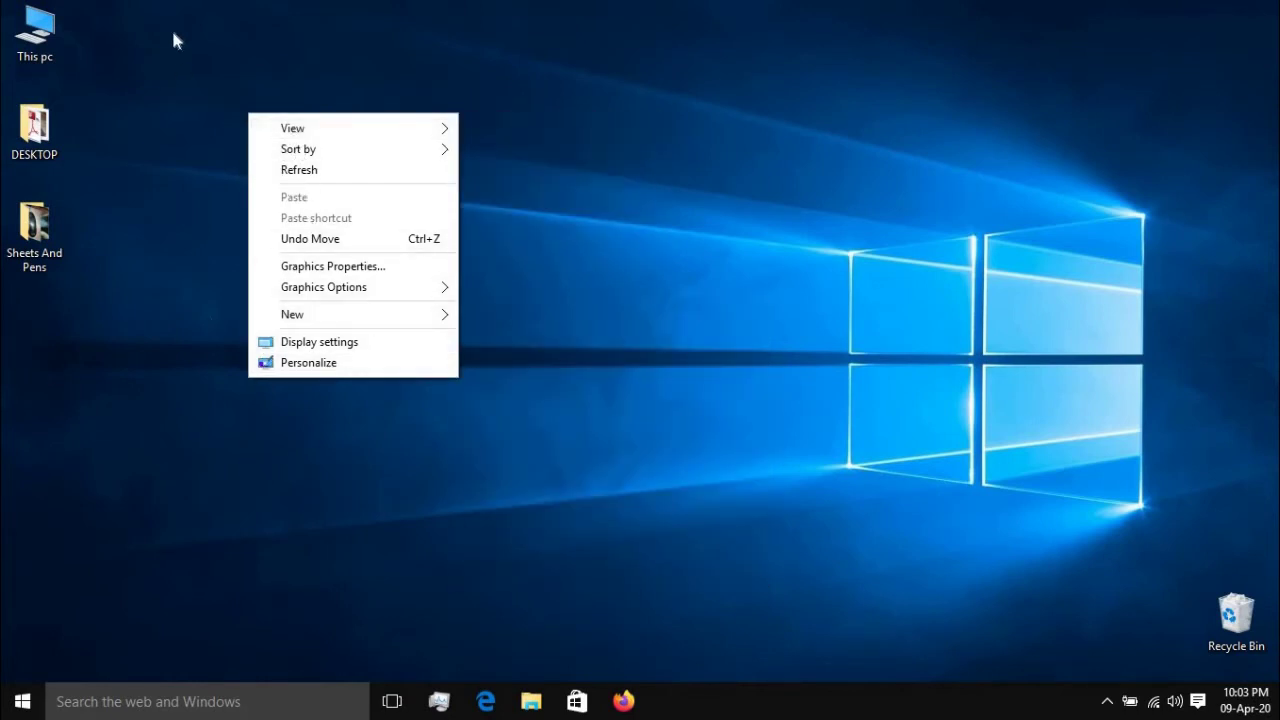
click(181, 75)
right_click(181, 75)
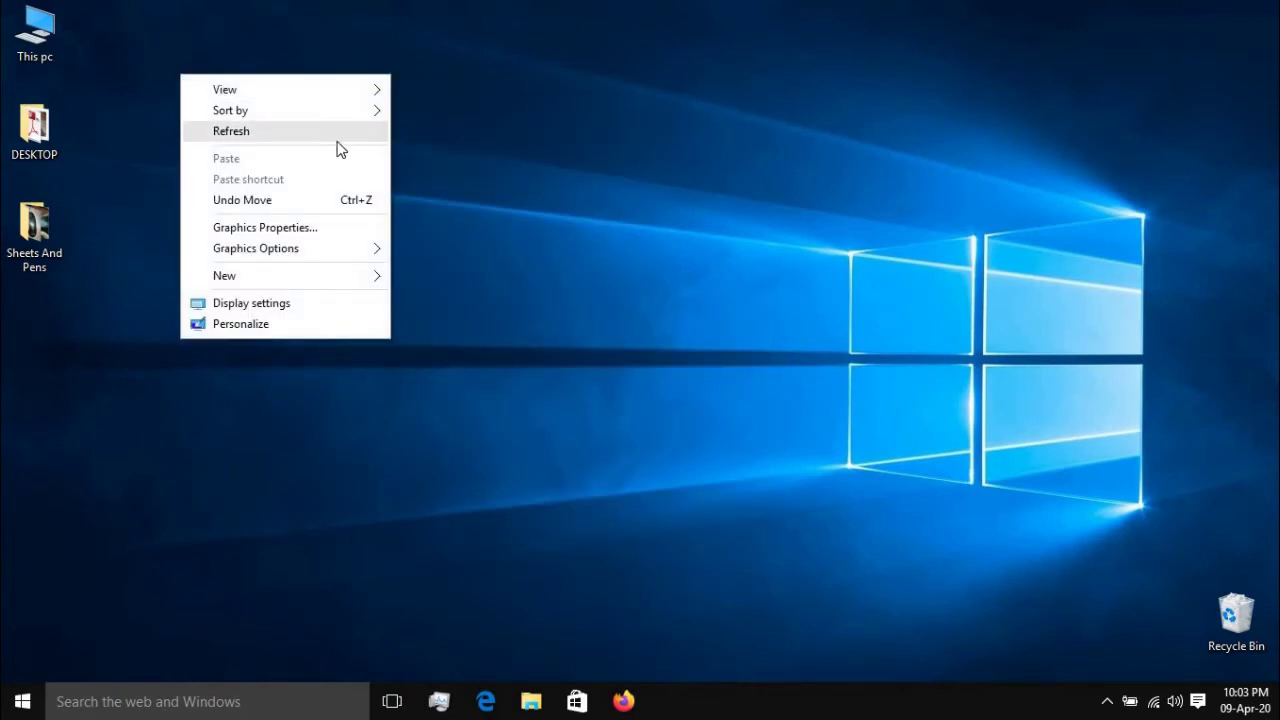
click(547, 94)
Switch the desktop icons to the large size and back to medium
right_click(548, 98)
mouse_move(571, 115)
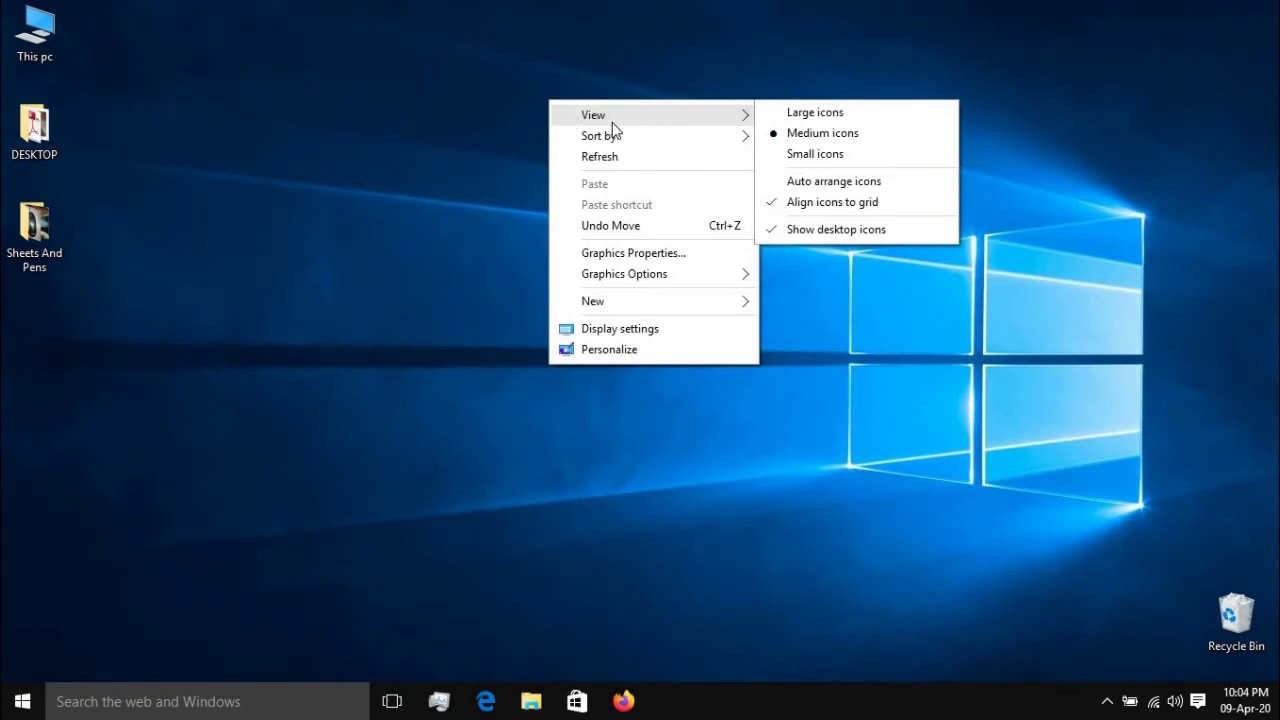
click(794, 118)
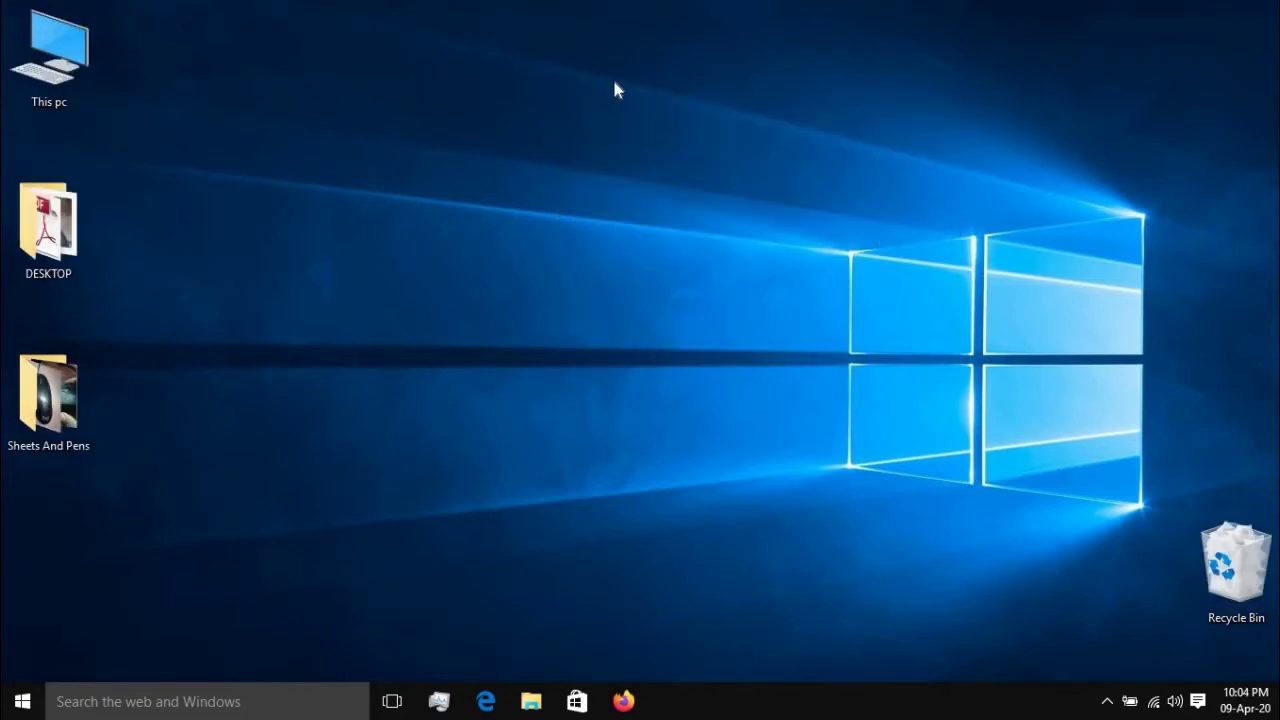
right_click(607, 77)
mouse_move(790, 113)
mouse_move(808, 92)
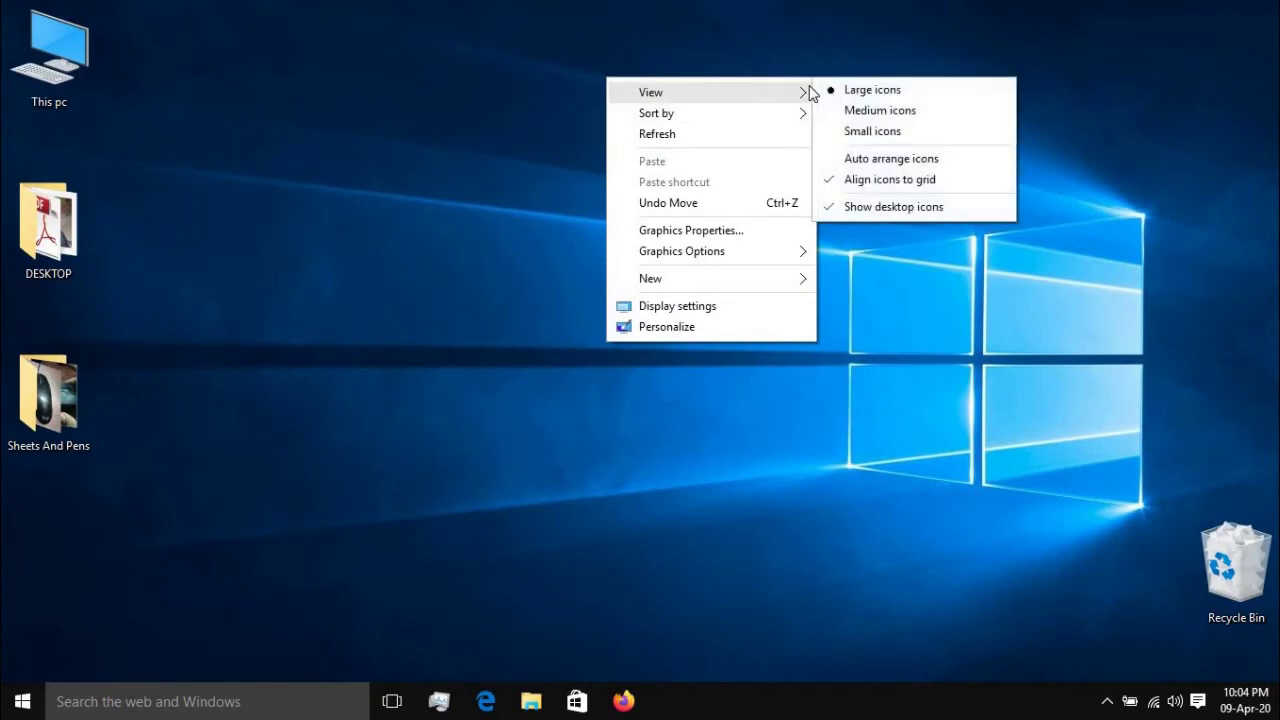
click(866, 112)
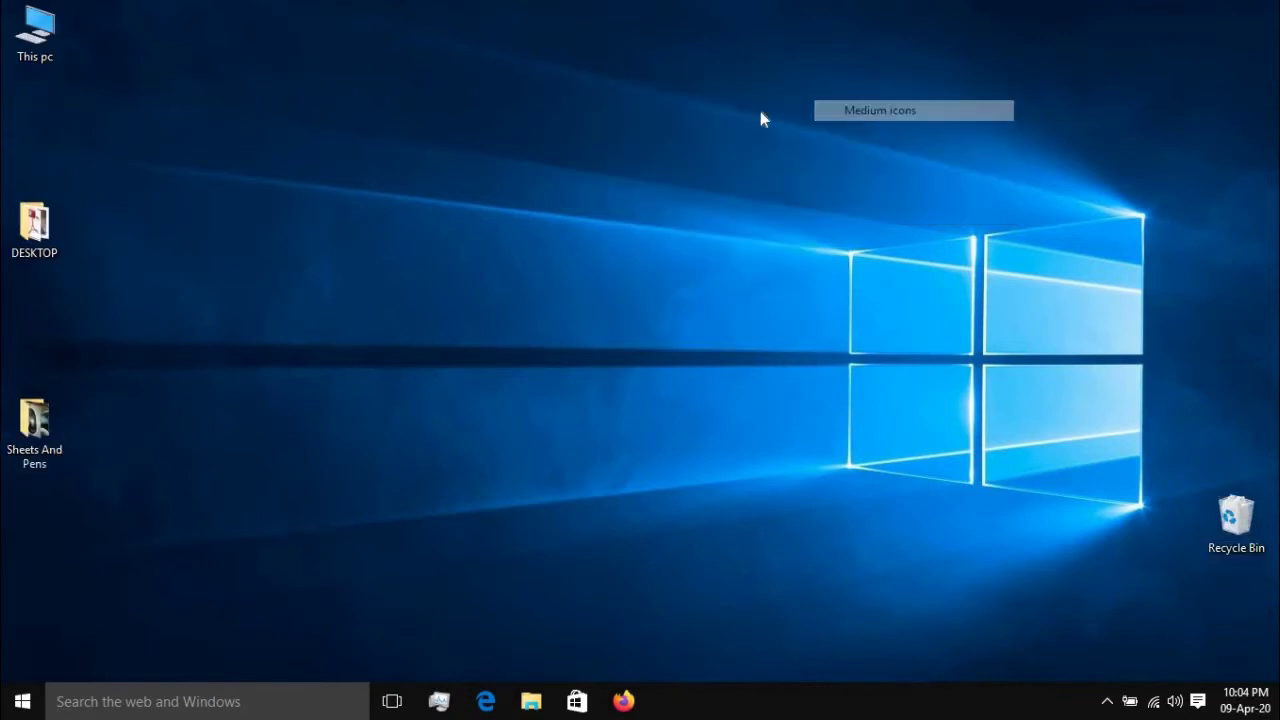
Switch the desktop icons to the small size and return them to medium
right_click(415, 28)
mouse_move(614, 48)
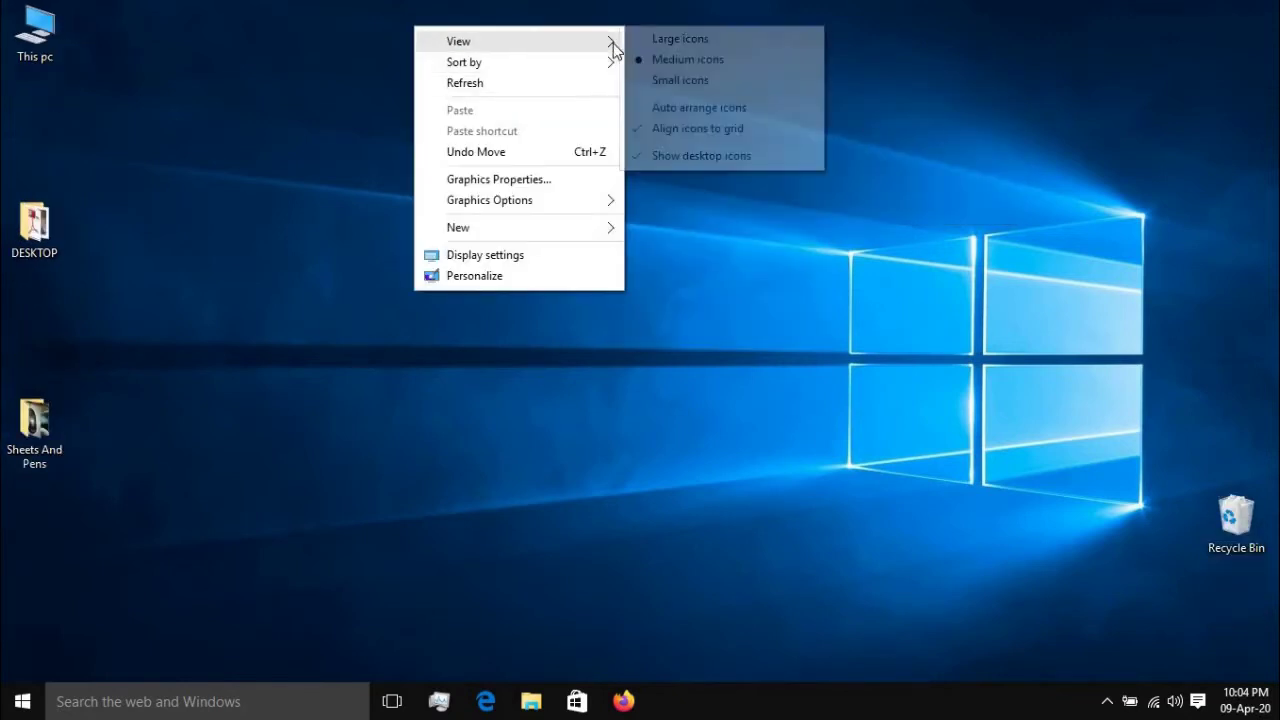
click(672, 80)
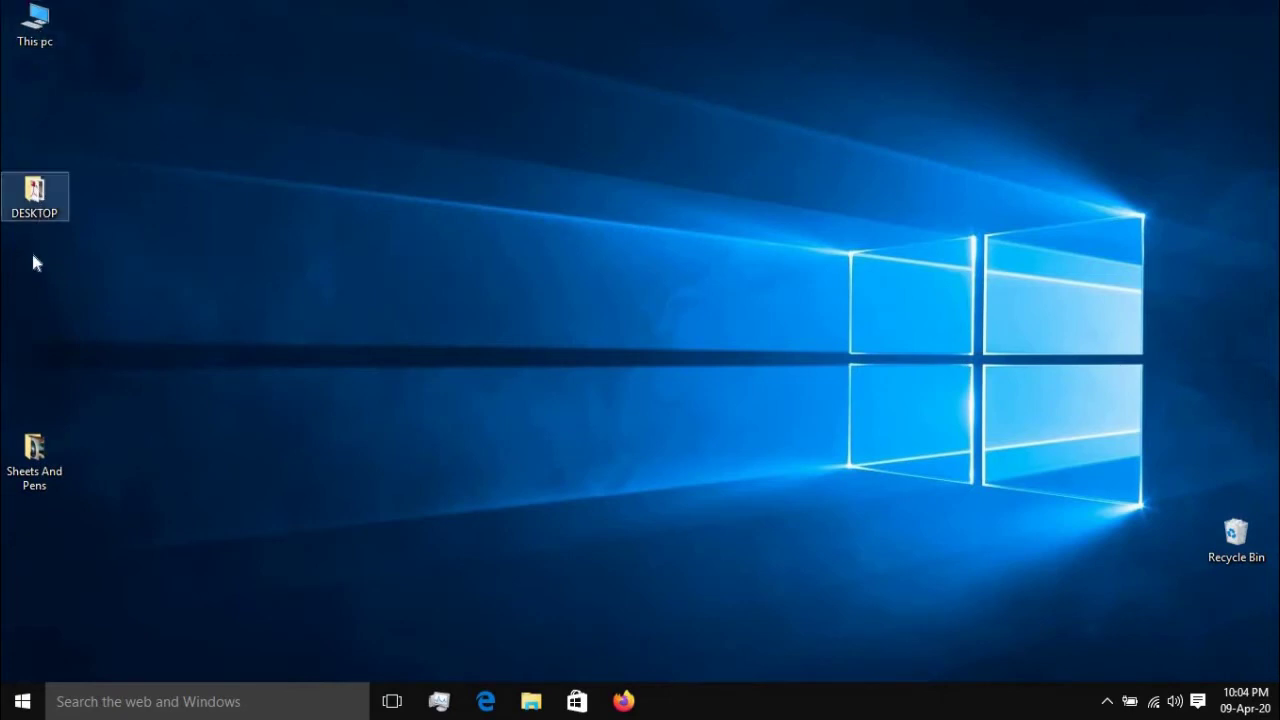
right_click(215, 126)
mouse_move(397, 150)
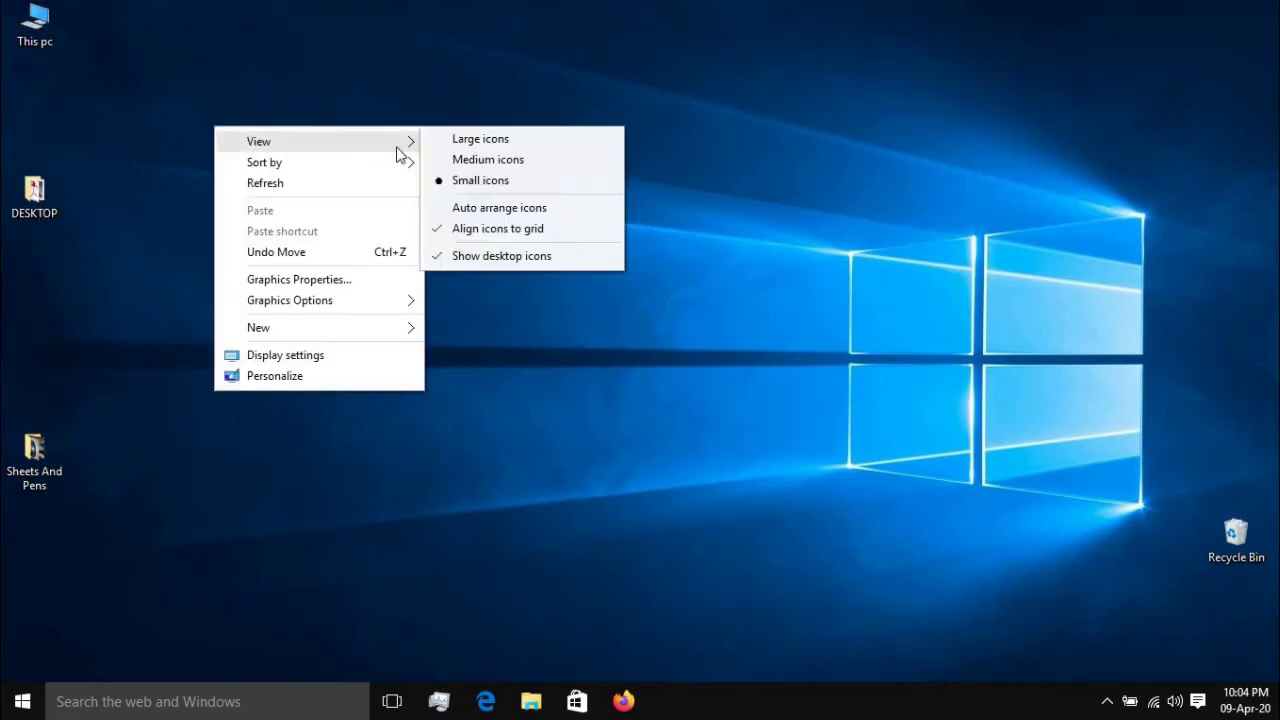
click(503, 160)
Turn on automatic arrangement of the desktop icons and turn it off again
right_click(414, 137)
mouse_move(458, 154)
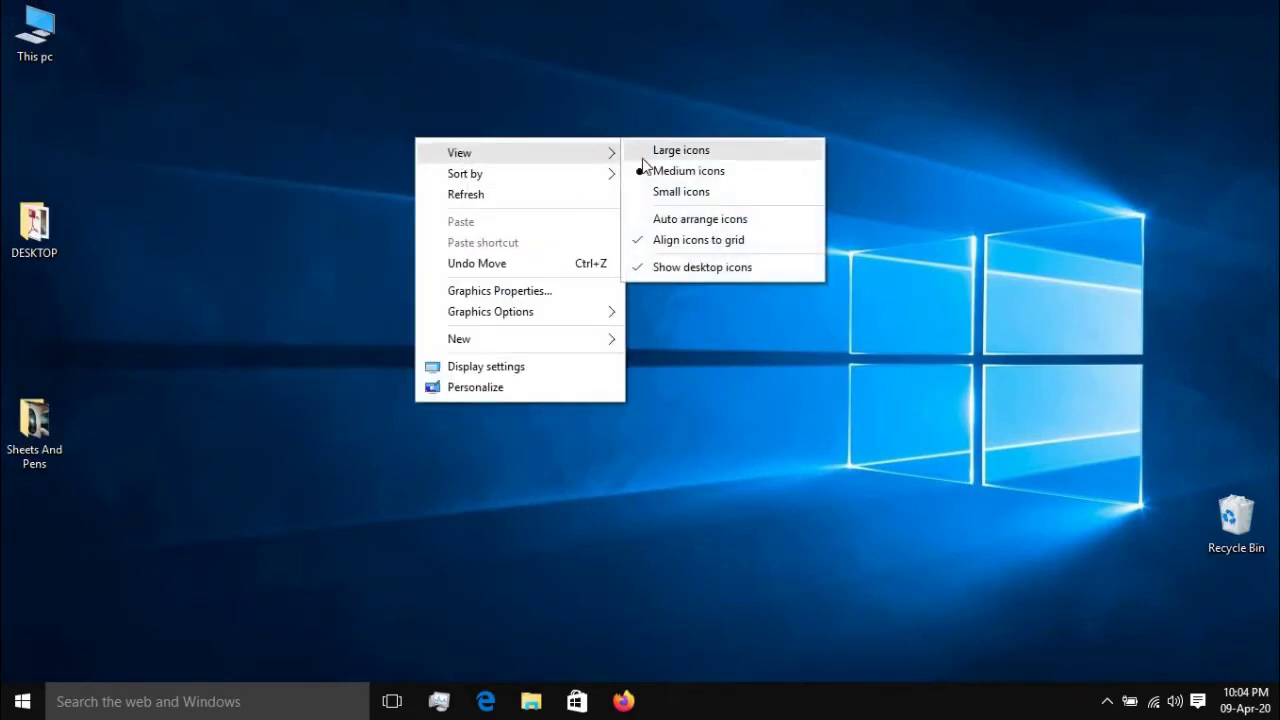
click(718, 220)
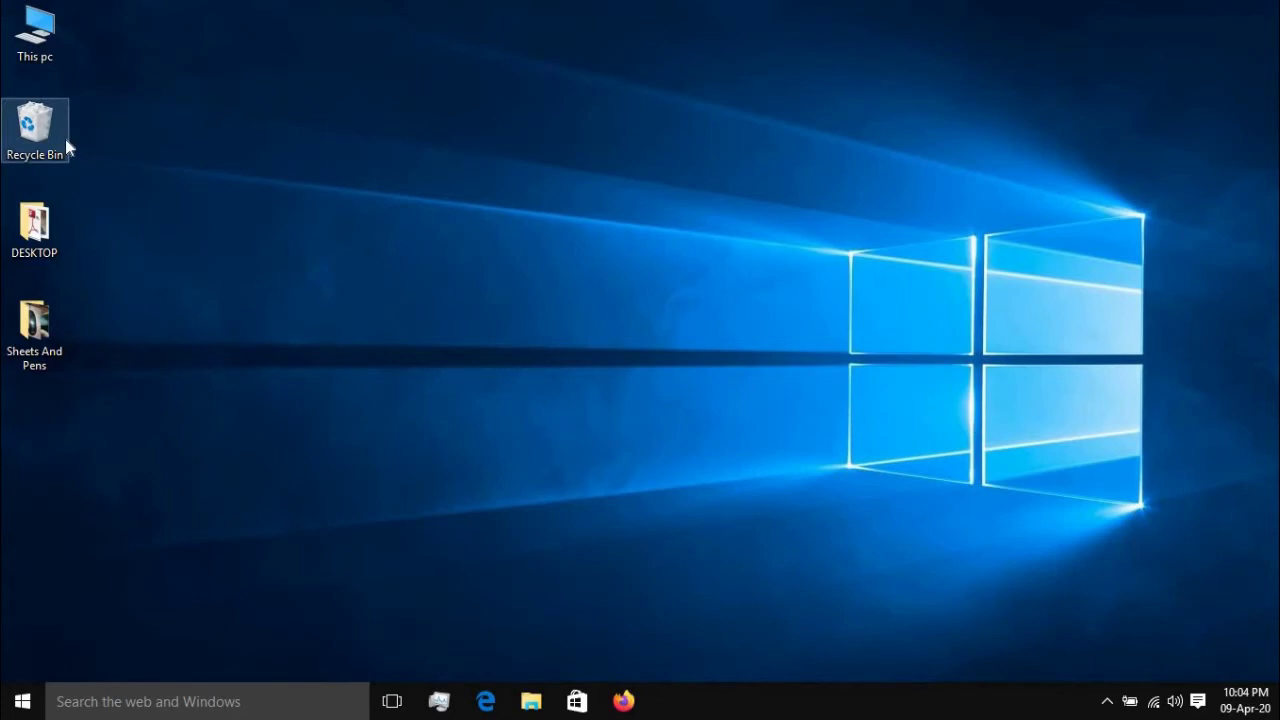
right_click(181, 101)
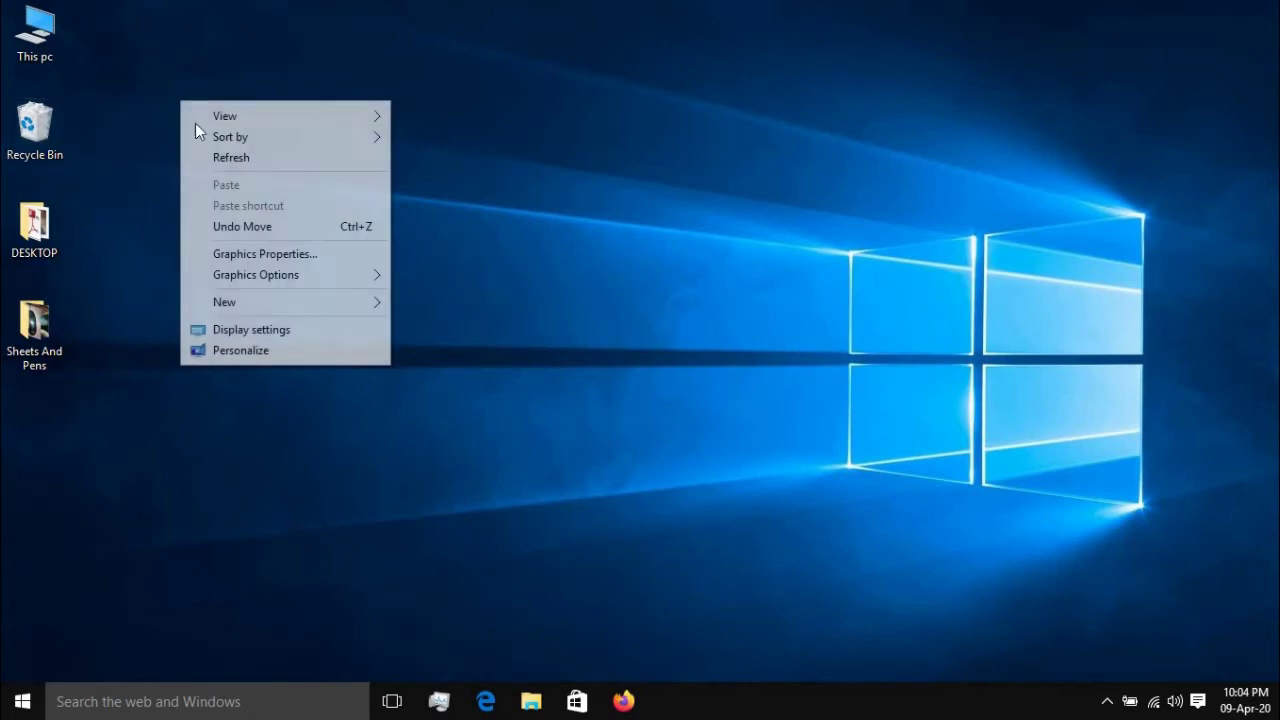
mouse_move(362, 116)
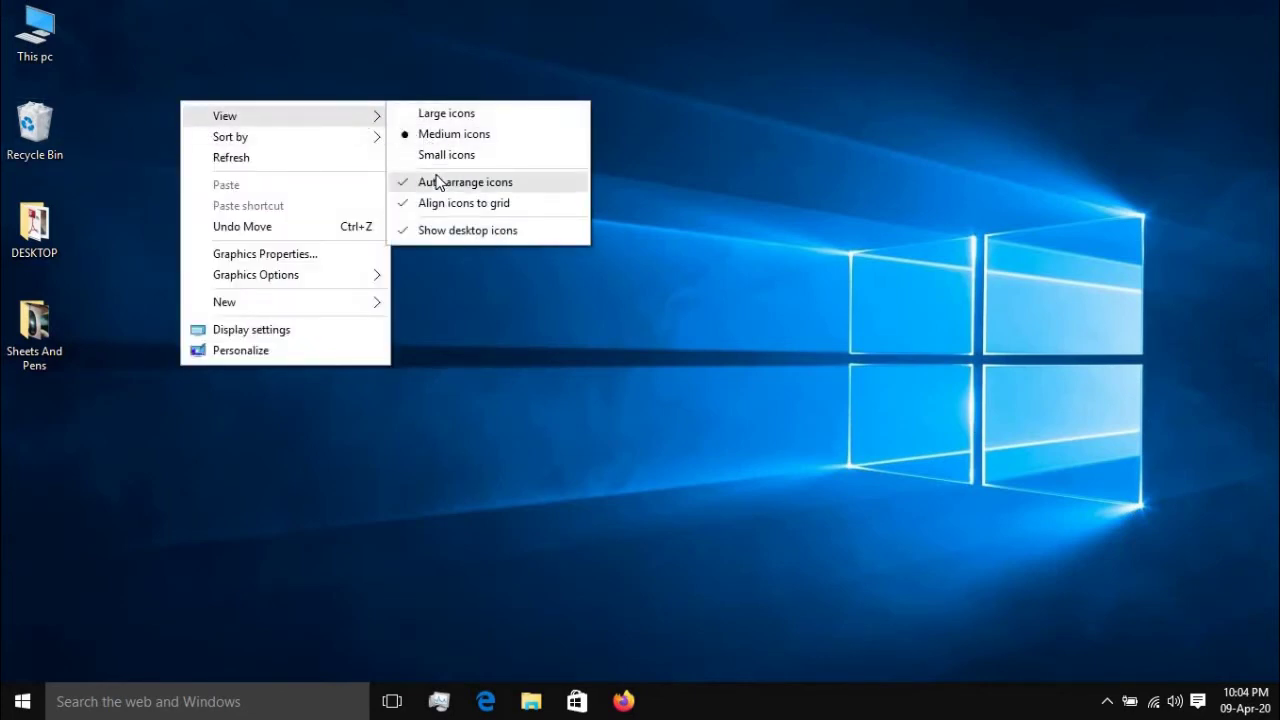
click(400, 178)
Move the Recycle Bin to the desktop's lower-right corner and shift the DESKTOP and Sheets And Pens folders up beneath This pc
drag(35, 125, 414, 255)
drag(1118, 568, 1231, 640)
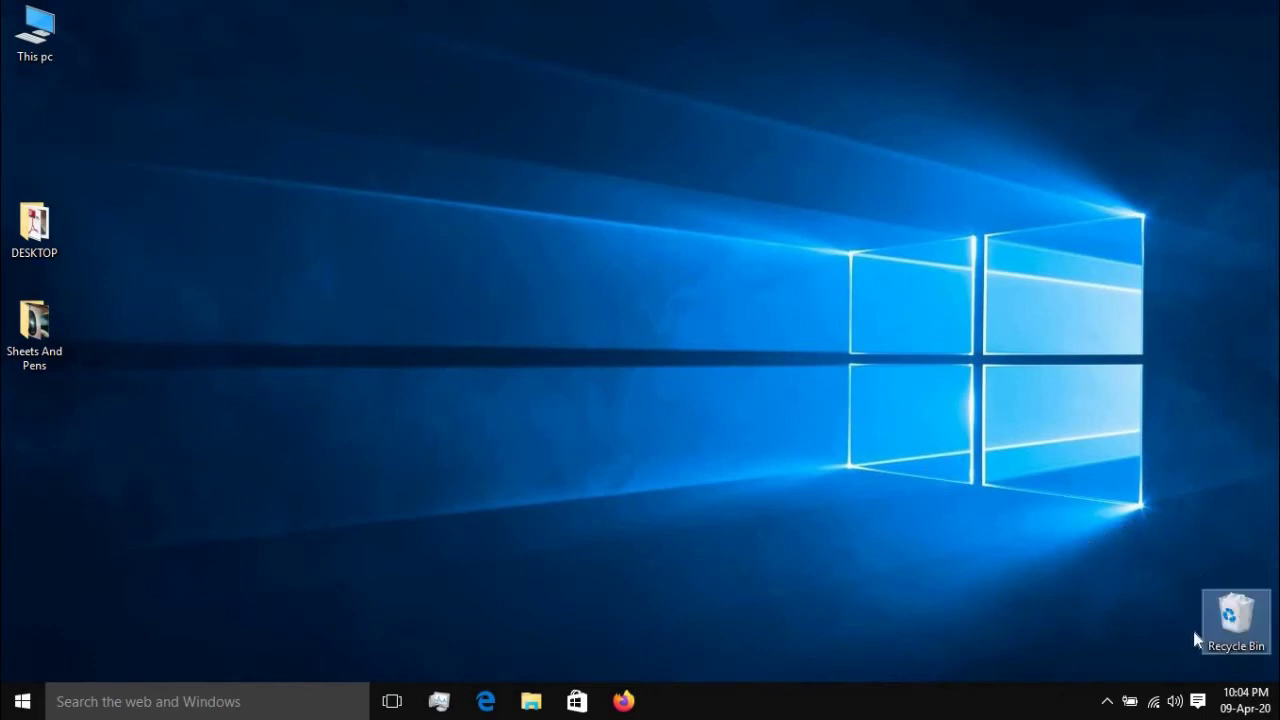
click(45, 195)
drag(64, 232, 64, 135)
drag(32, 315, 28, 233)
Try to nudge the DESKTOP folder icon slightly away from its grid position
right_click(314, 178)
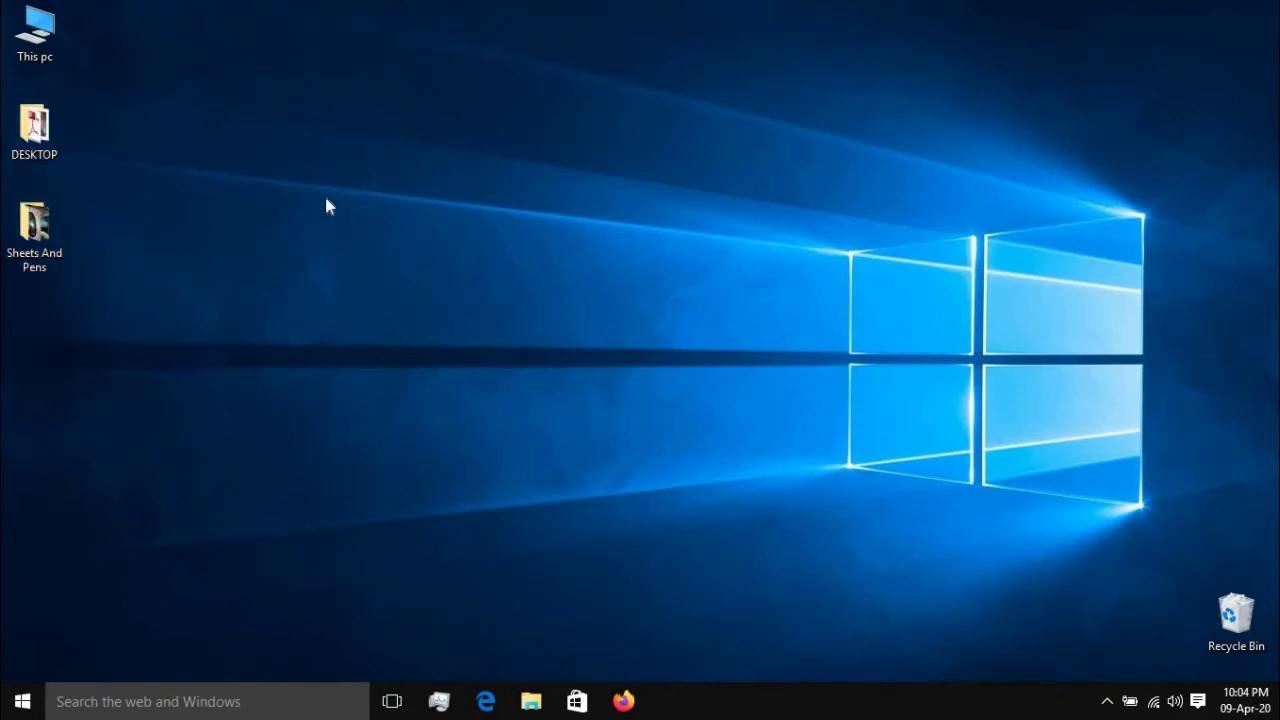
mouse_move(363, 218)
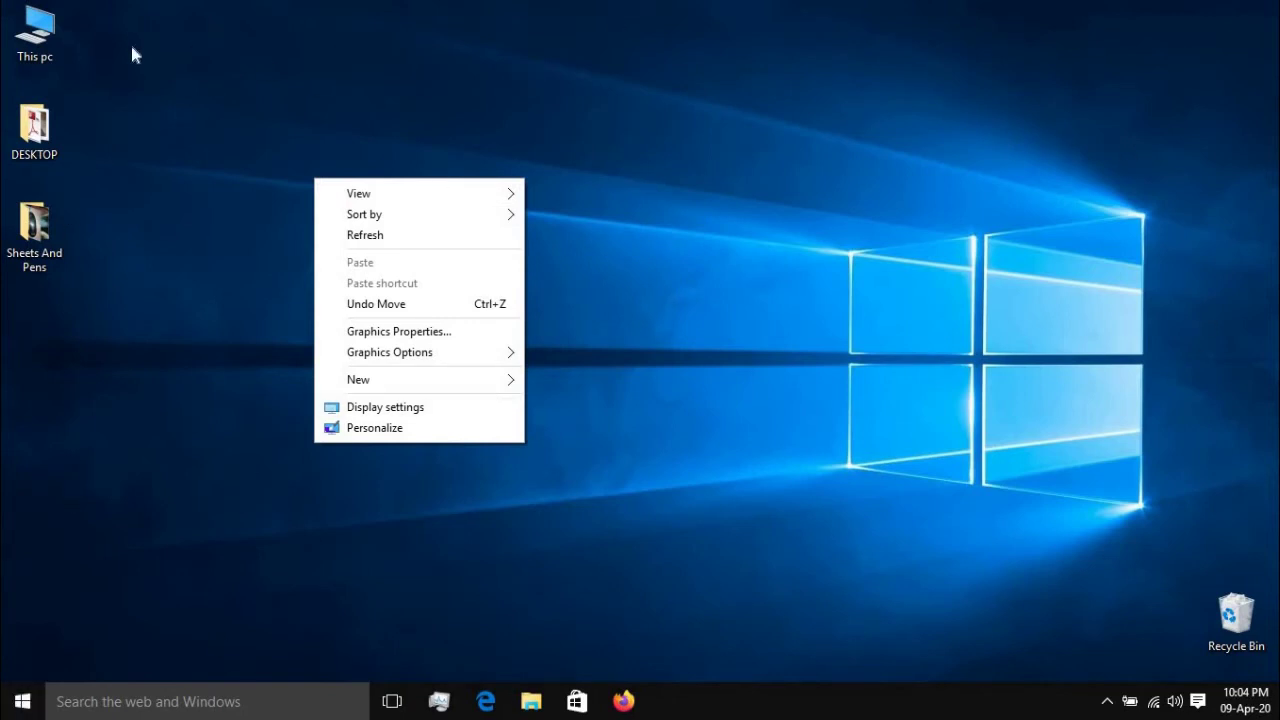
click(43, 140)
drag(73, 137, 40, 130)
Turn off aligning desktop icons to the grid and move the DESKTOP folder icon freely, placing it near its original spot
right_click(260, 85)
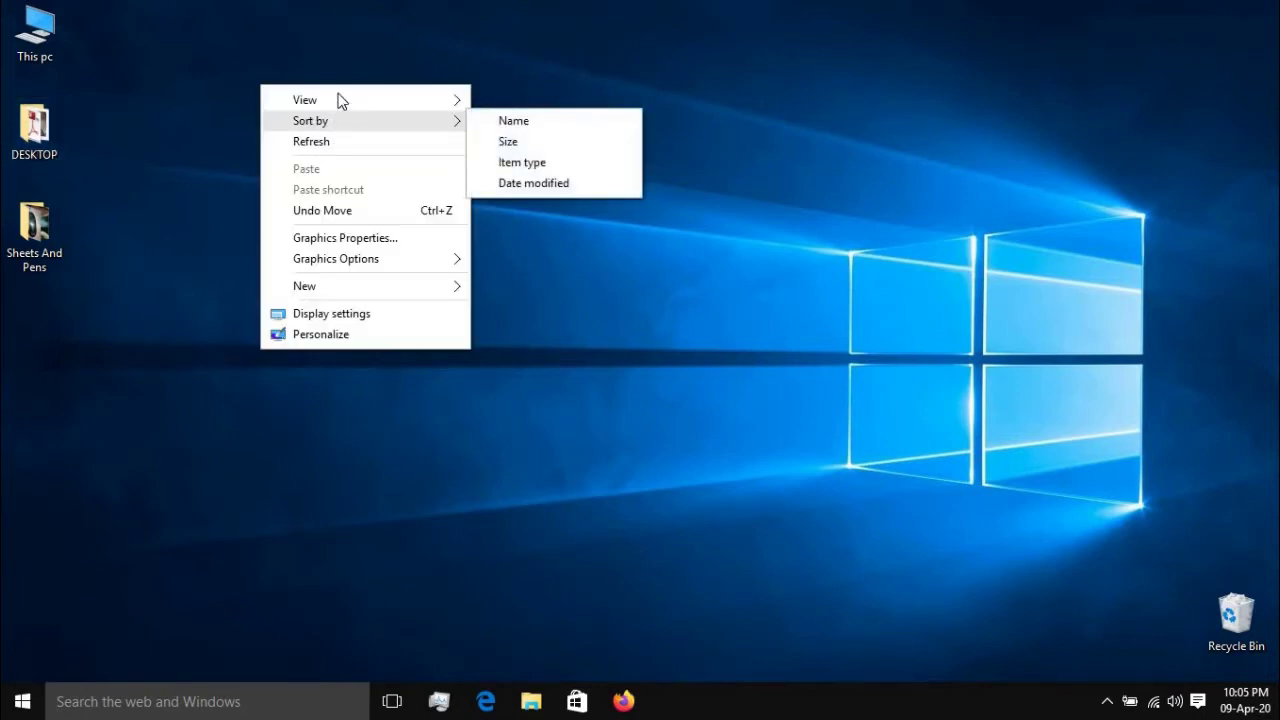
mouse_move(455, 117)
click(510, 187)
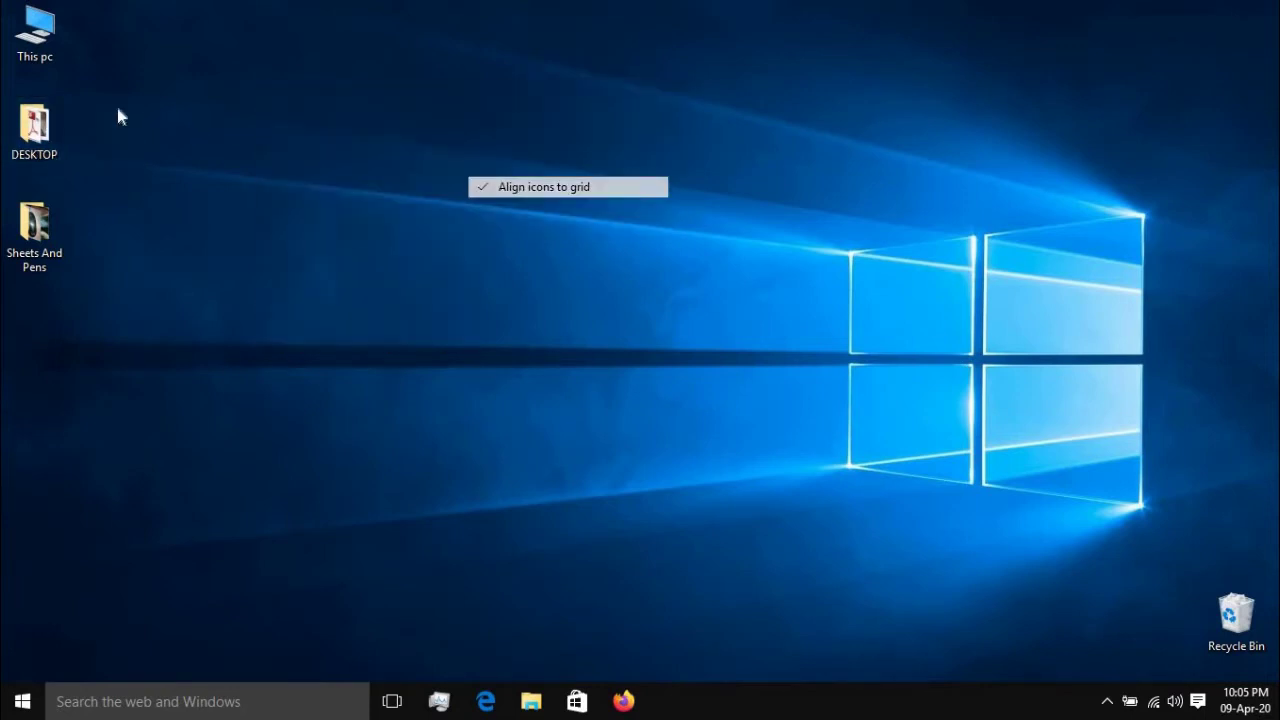
drag(71, 129, 115, 118)
drag(99, 86, 42, 128)
click(216, 78)
Turn aligning desktop icons to the grid back on
right_click(157, 54)
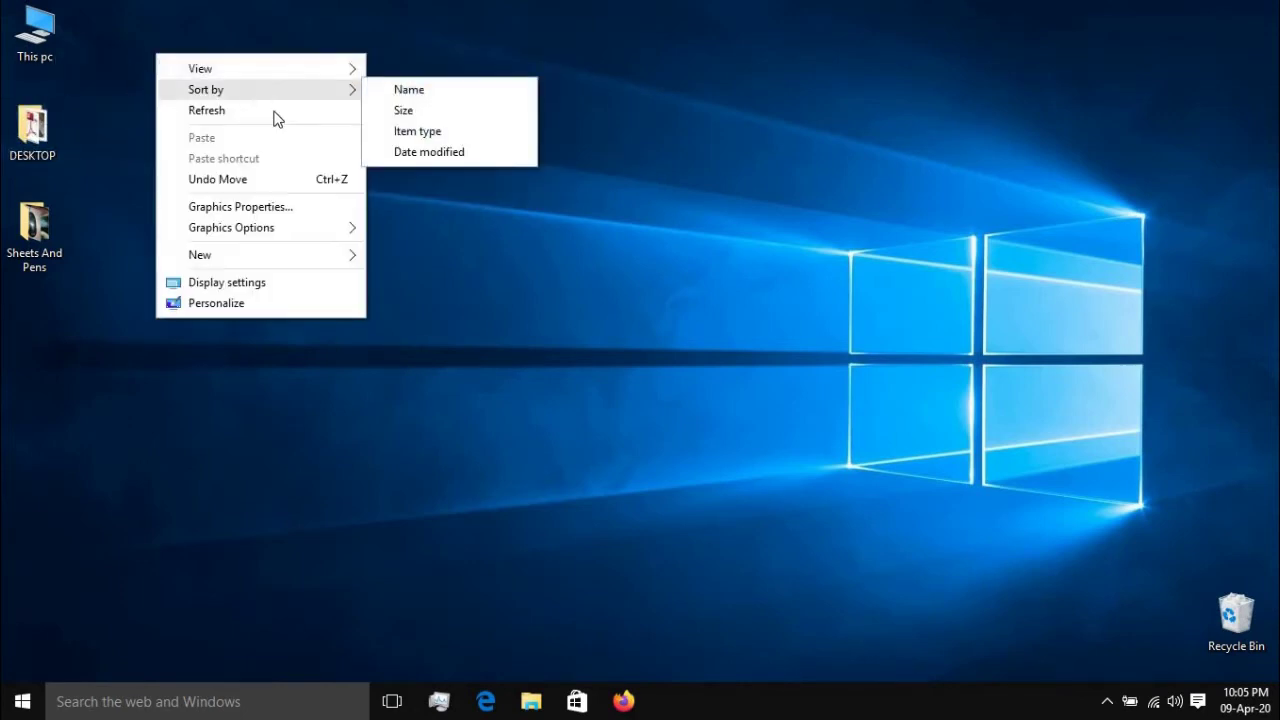
mouse_move(330, 89)
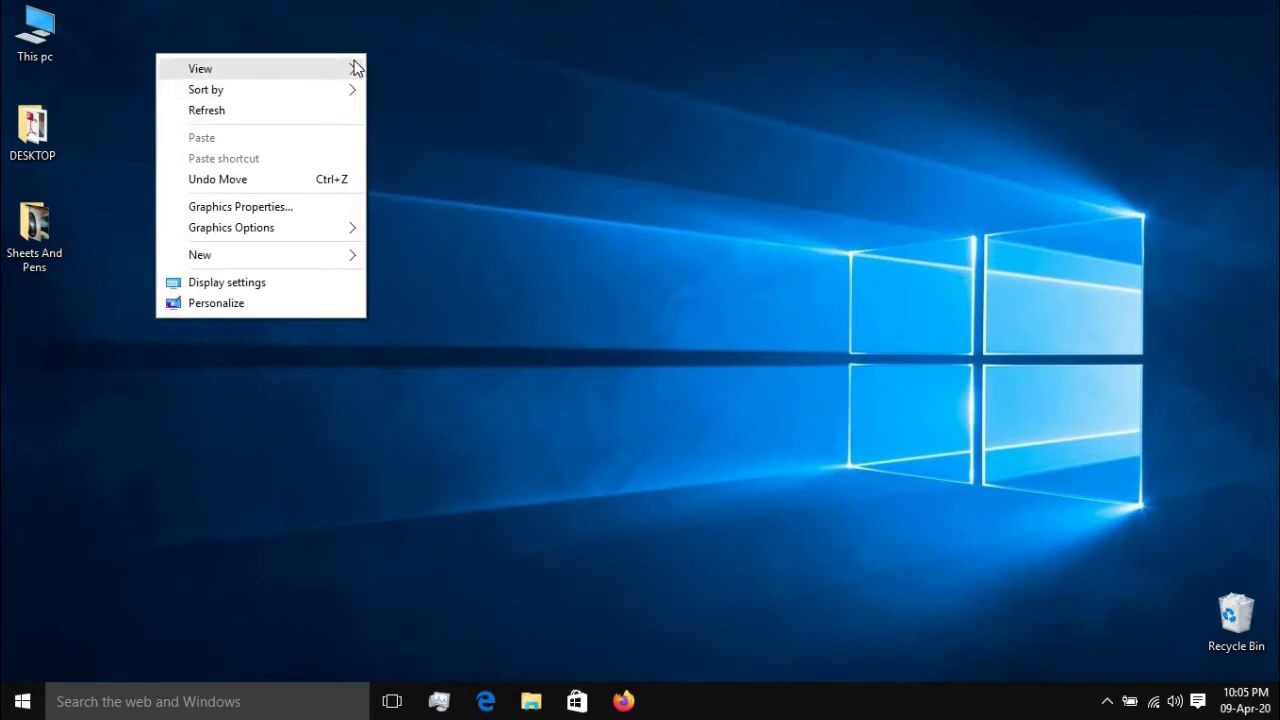
mouse_move(358, 68)
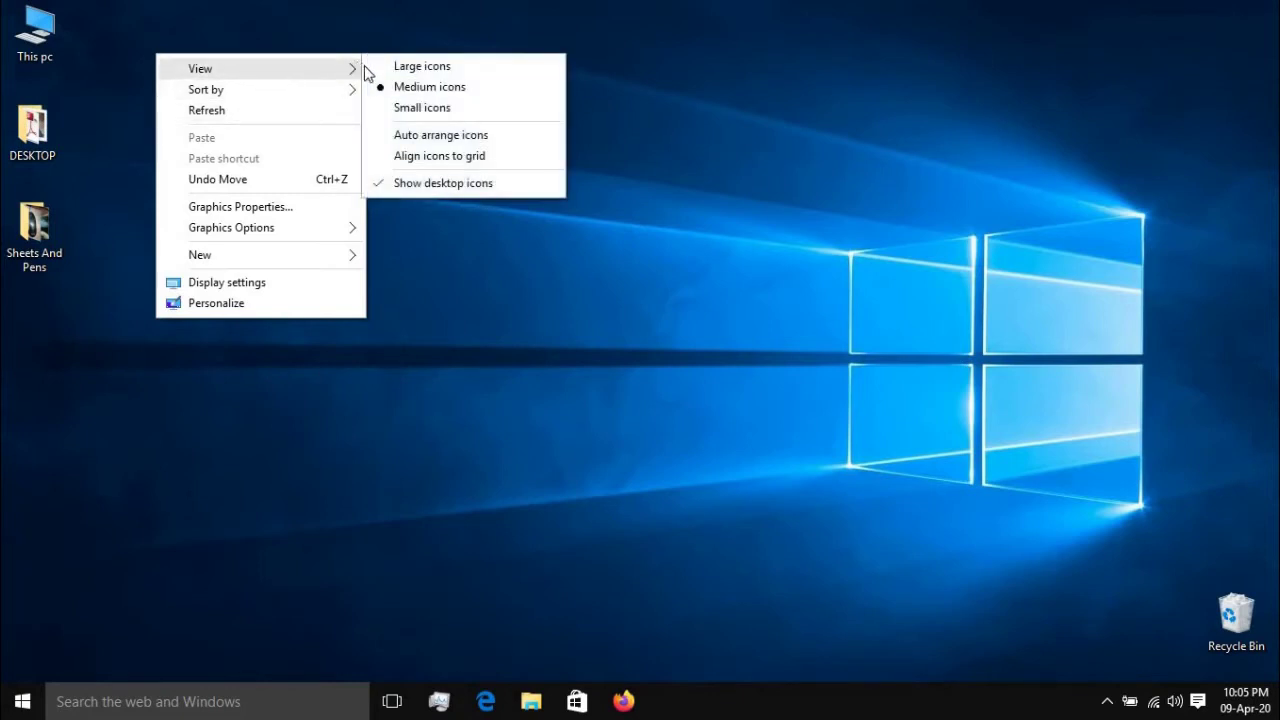
click(434, 158)
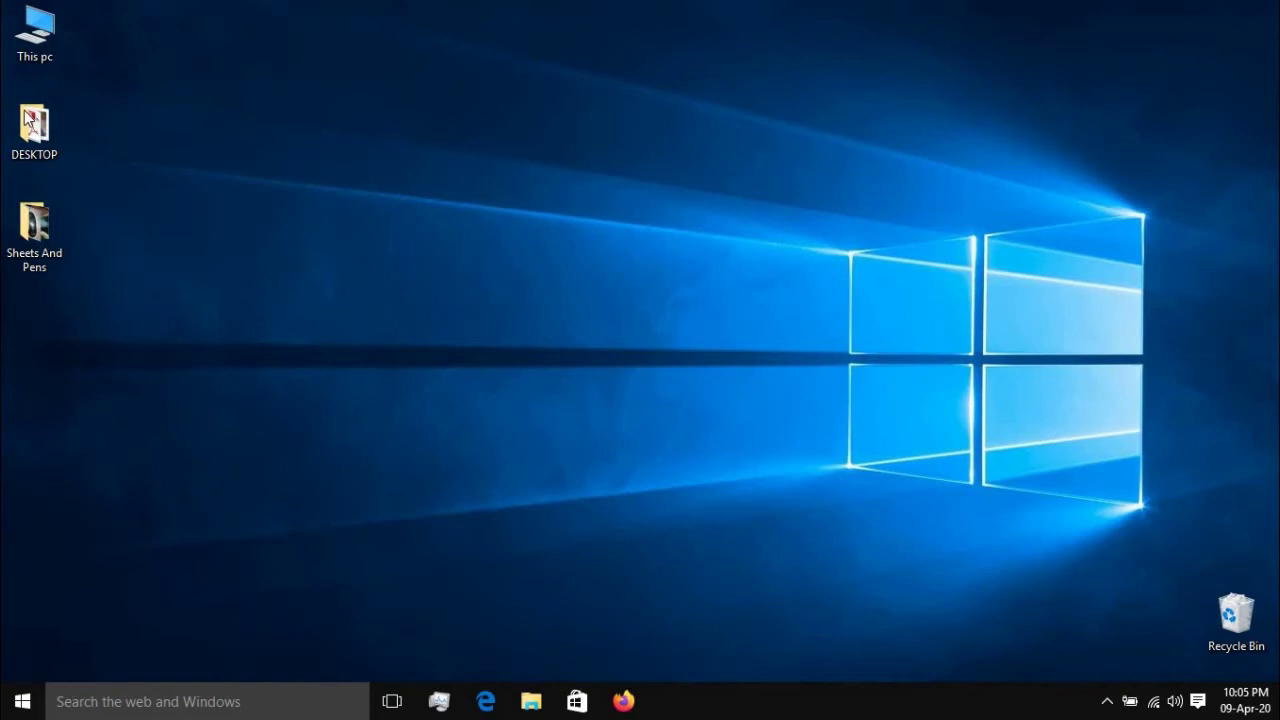
Hide all desktop icons and show them again
right_click(142, 97)
mouse_move(184, 122)
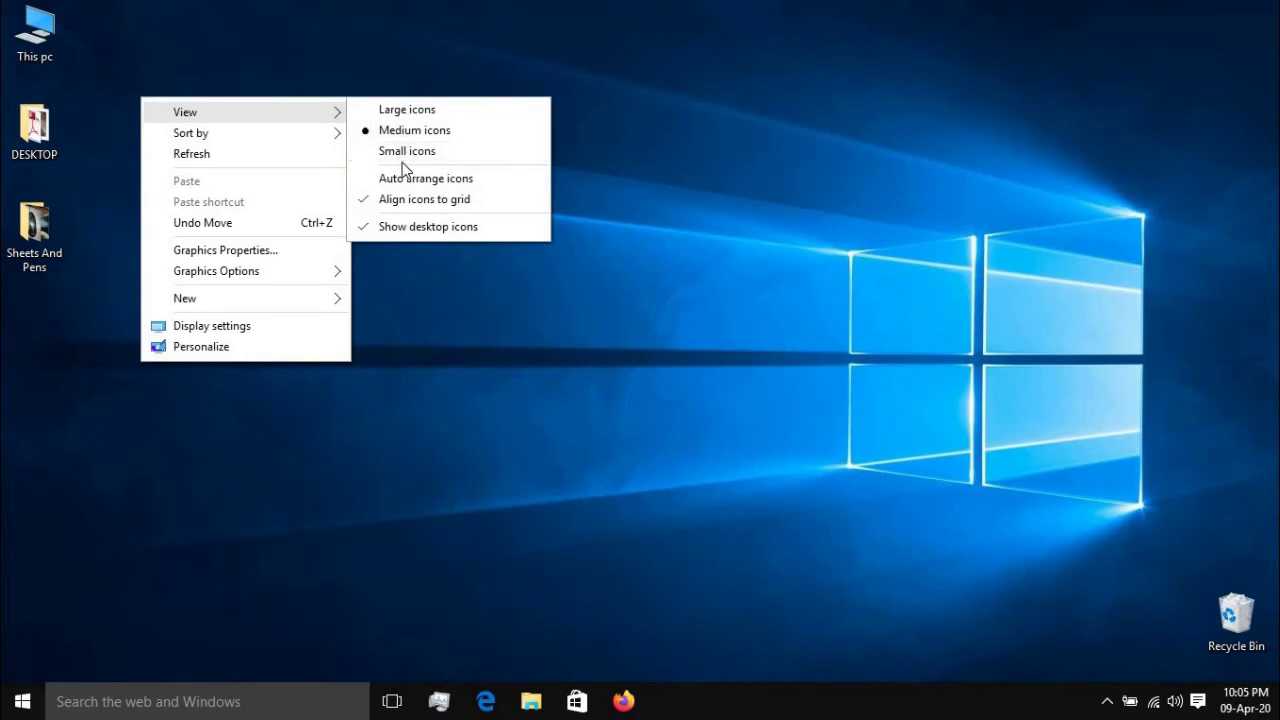
click(443, 231)
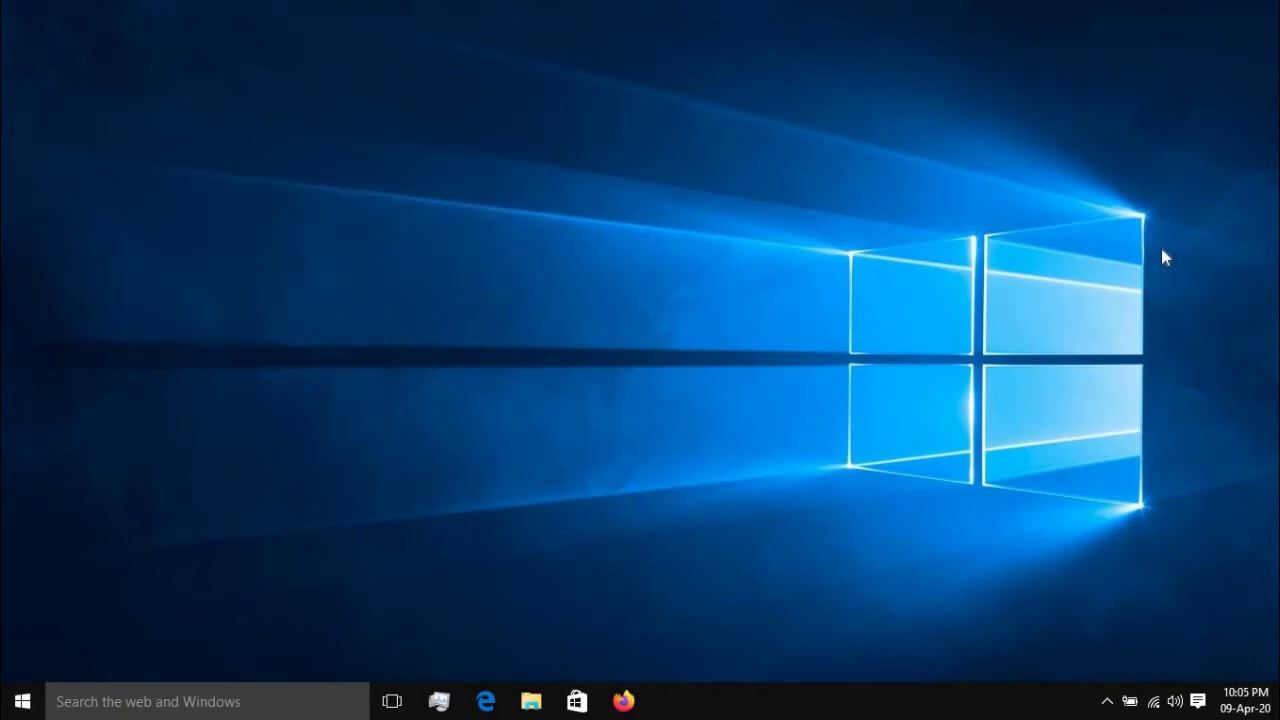
right_click(343, 151)
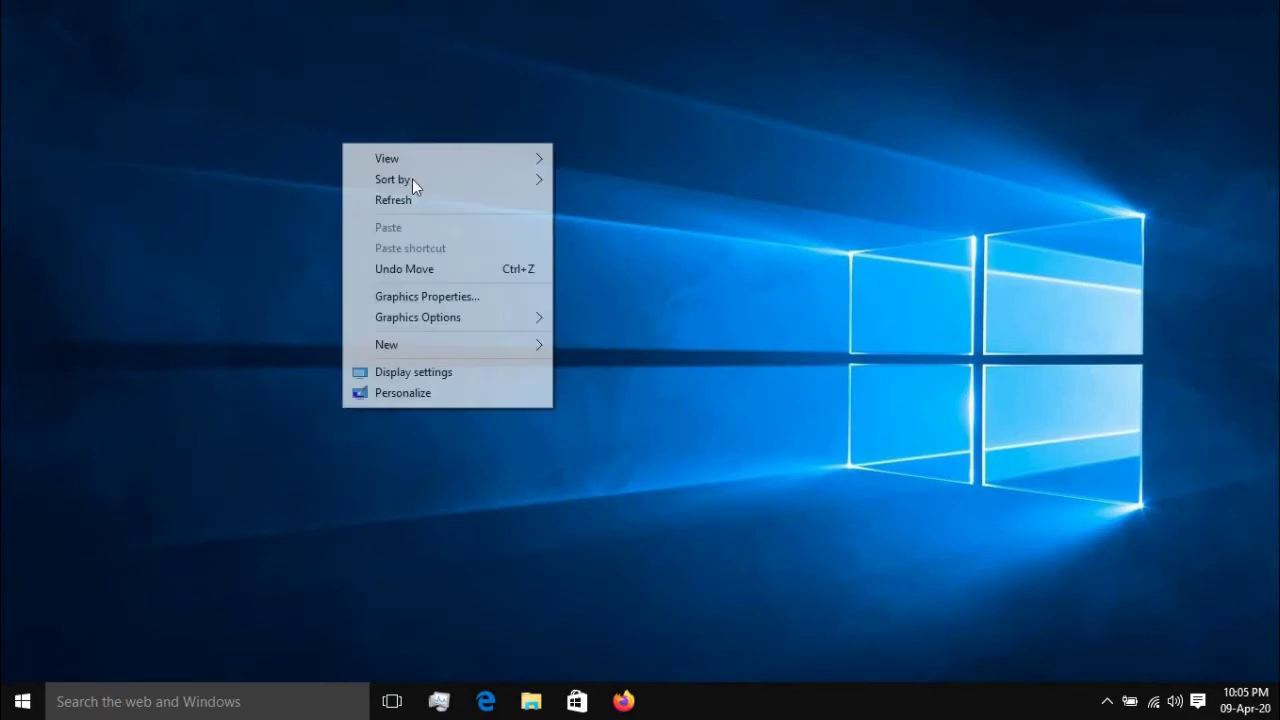
mouse_move(531, 158)
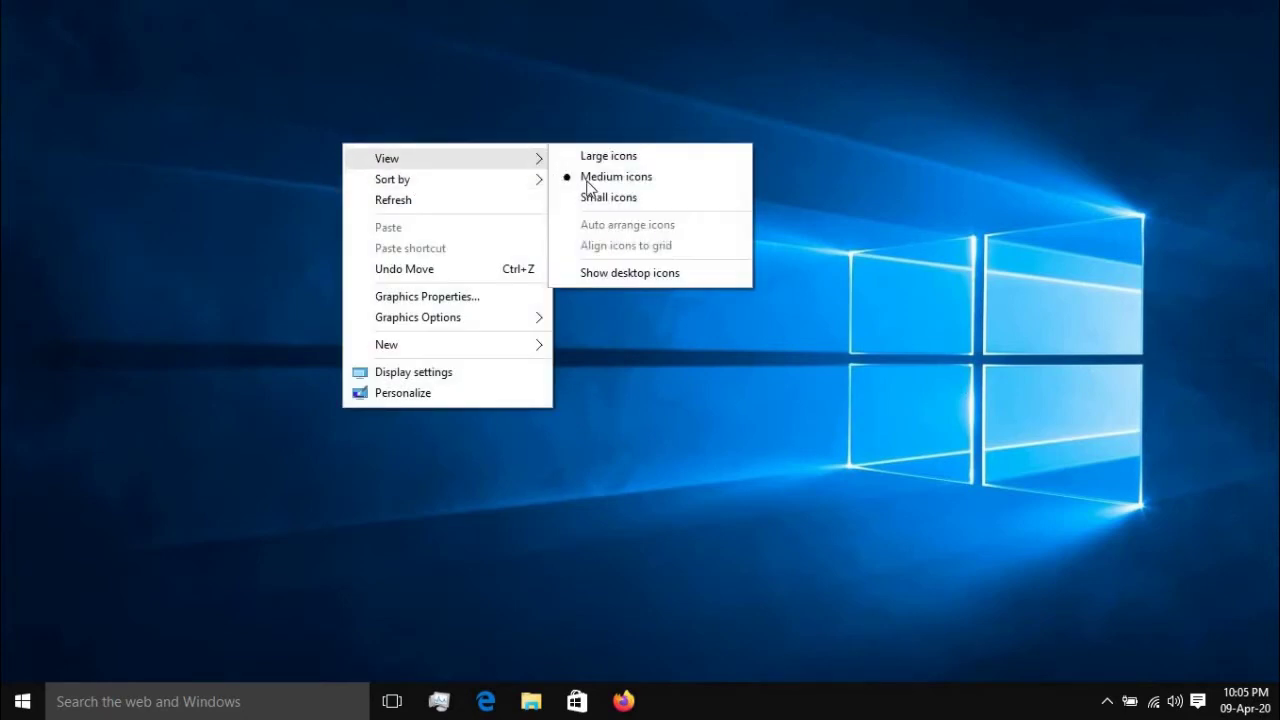
click(620, 272)
Sort the desktop icons by name
right_click(267, 148)
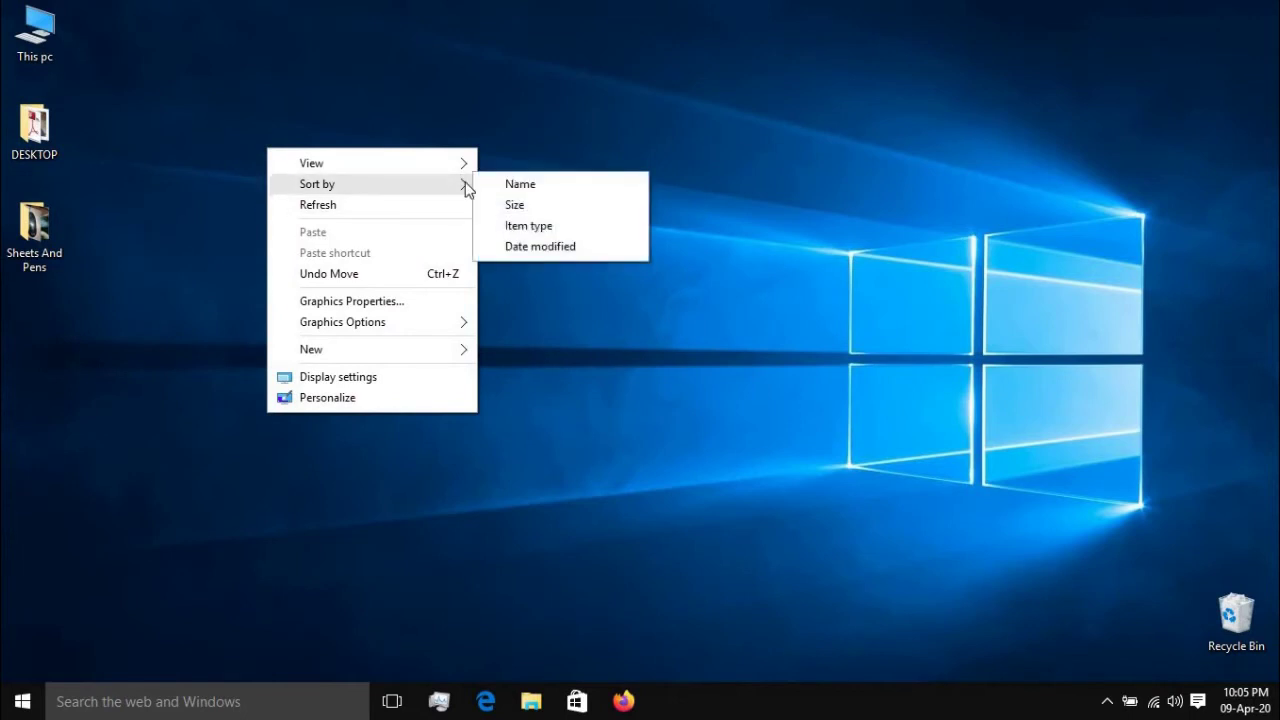
mouse_move(457, 170)
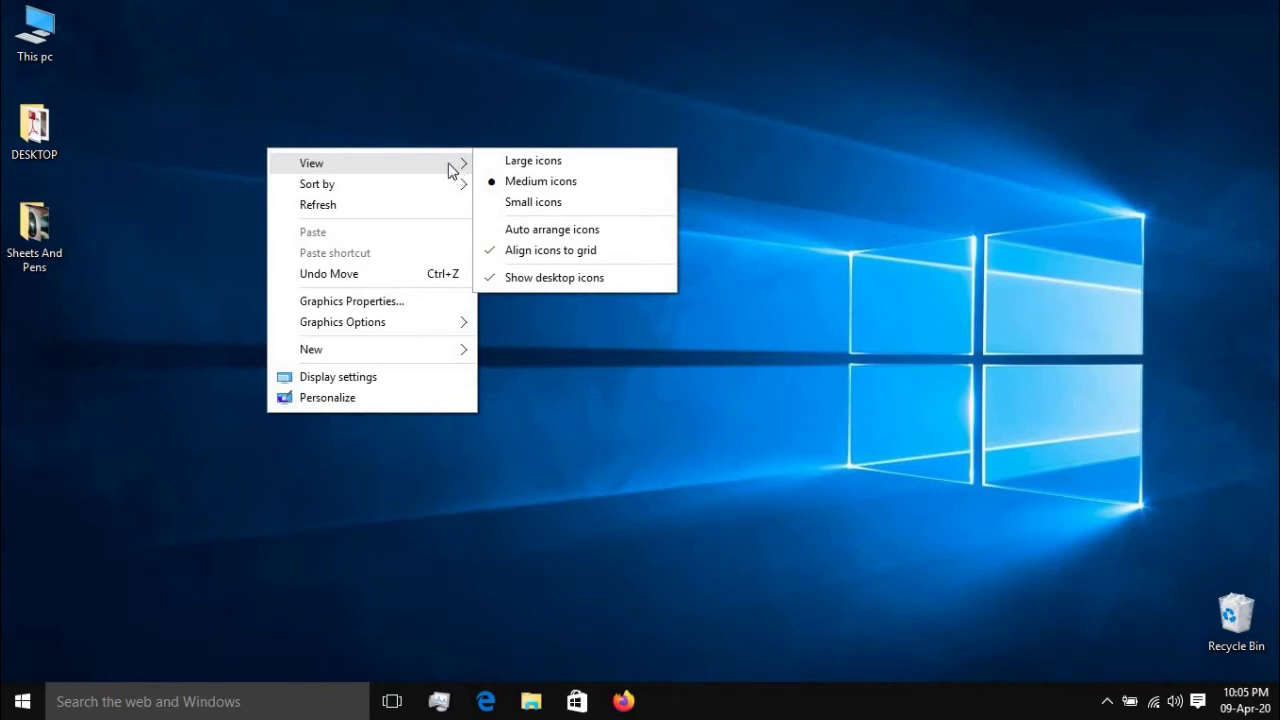
mouse_move(369, 182)
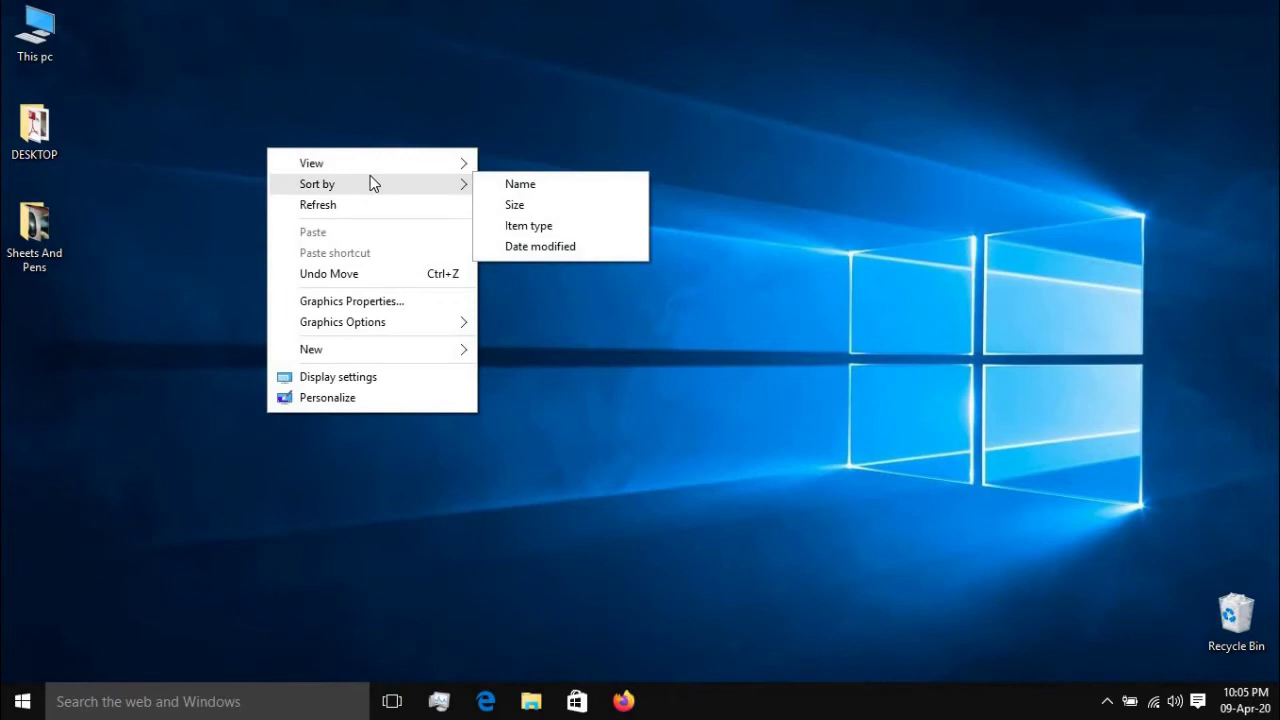
click(495, 190)
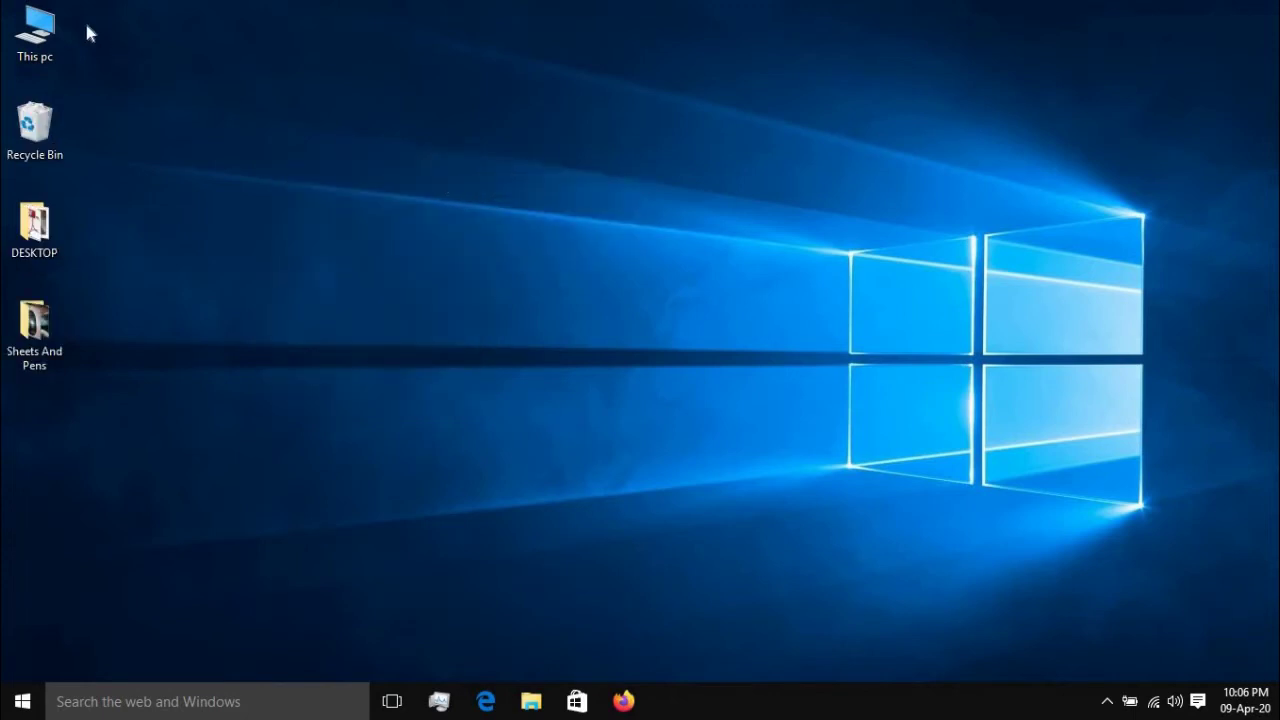
Sort the desktop icons by size and select the DESKTOP folder
right_click(195, 139)
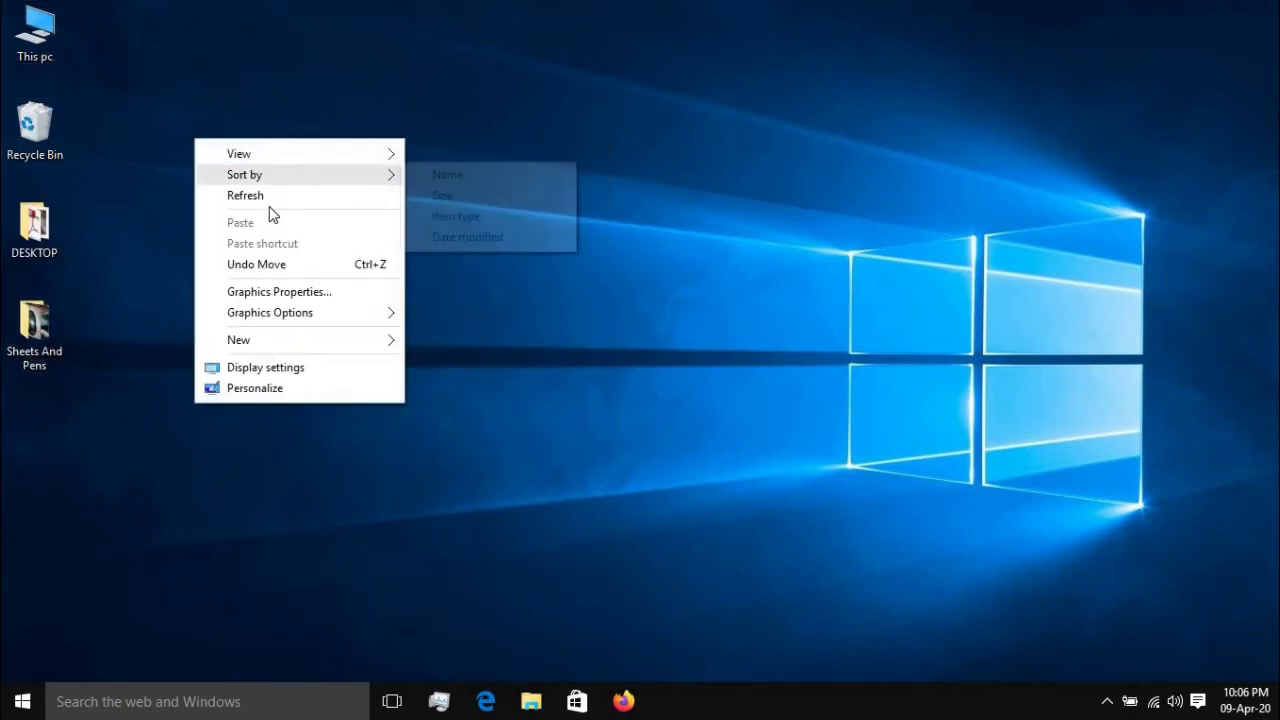
mouse_move(280, 178)
click(447, 195)
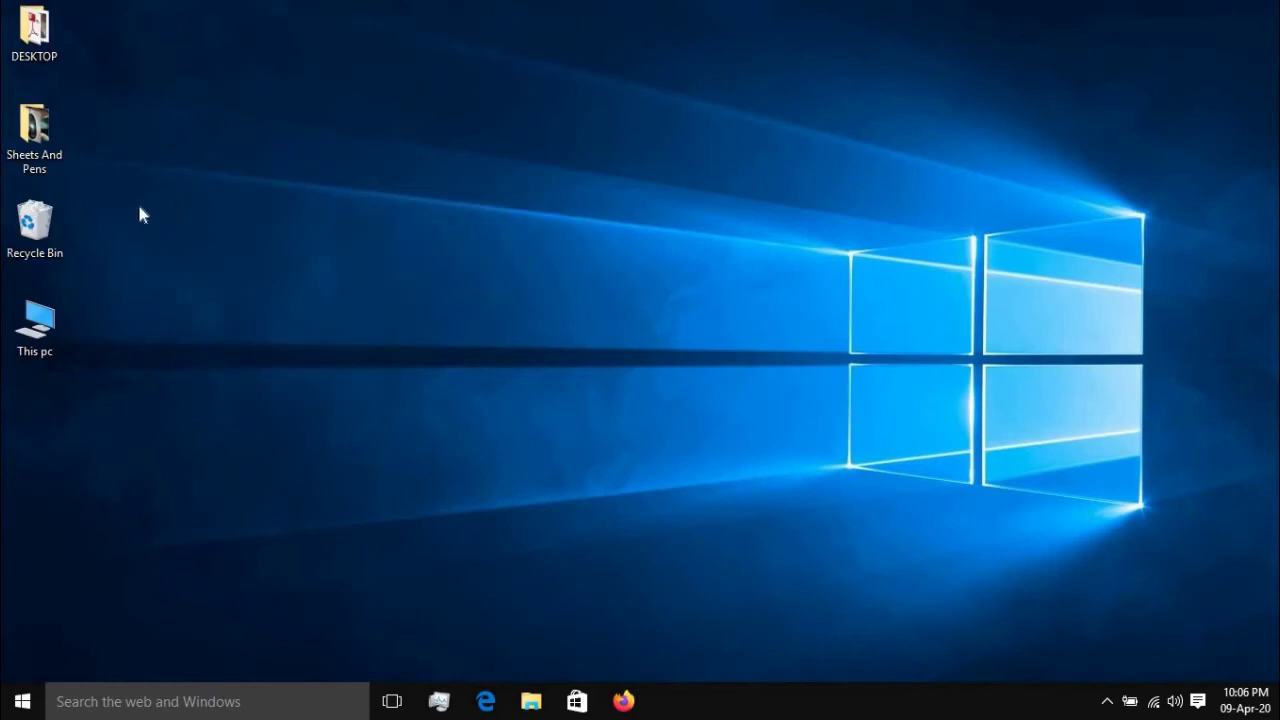
click(35, 35)
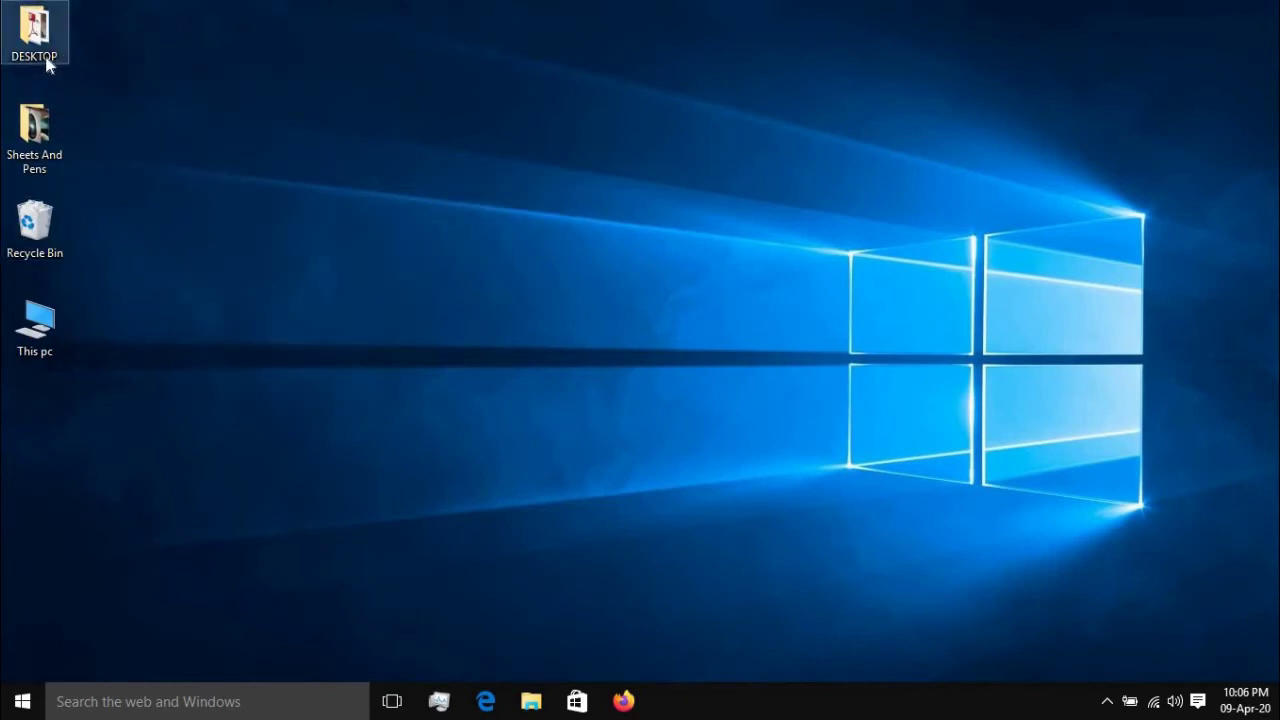
Check the desktop icons in their size-sorted order and refresh the desktop
mouse_move(47, 52)
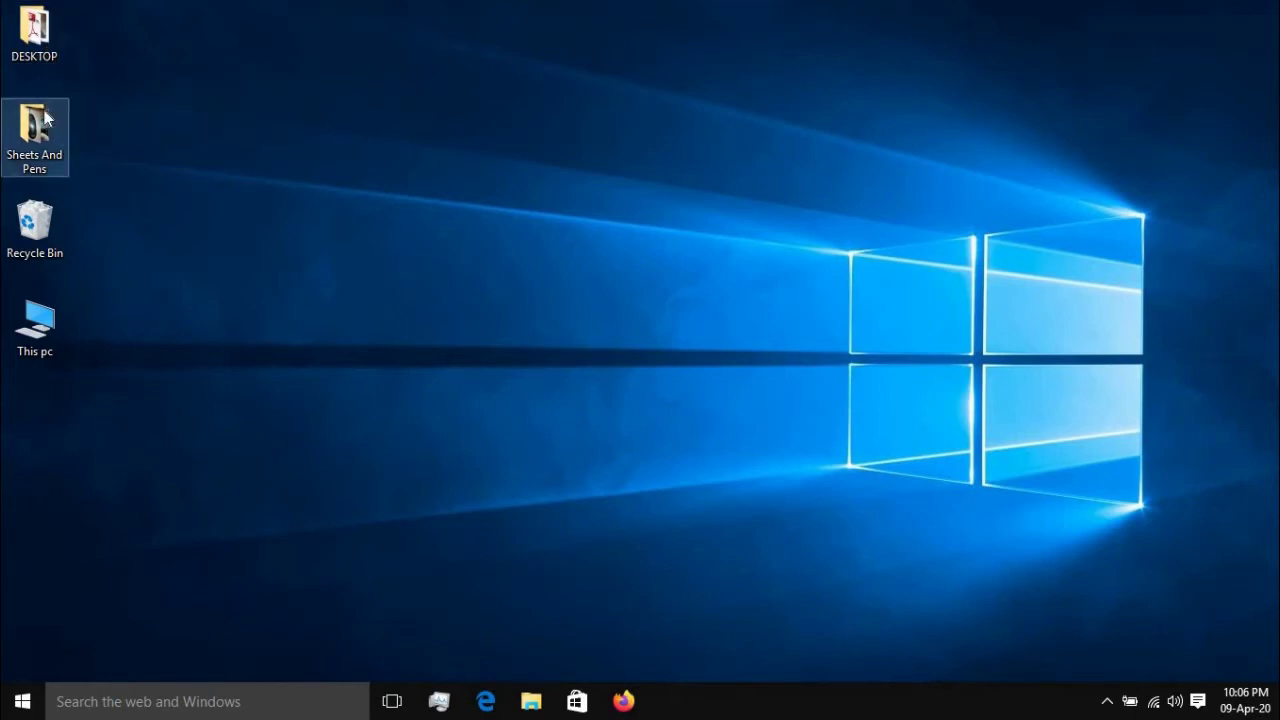
mouse_move(44, 118)
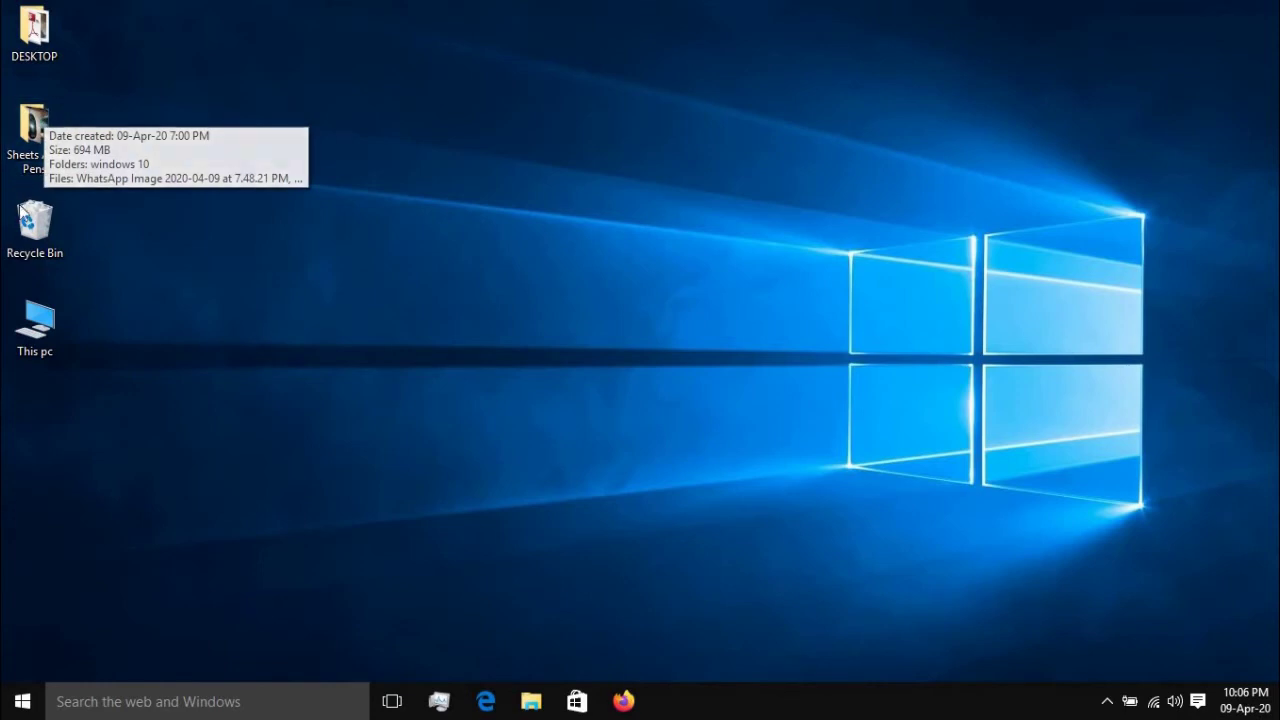
mouse_move(27, 222)
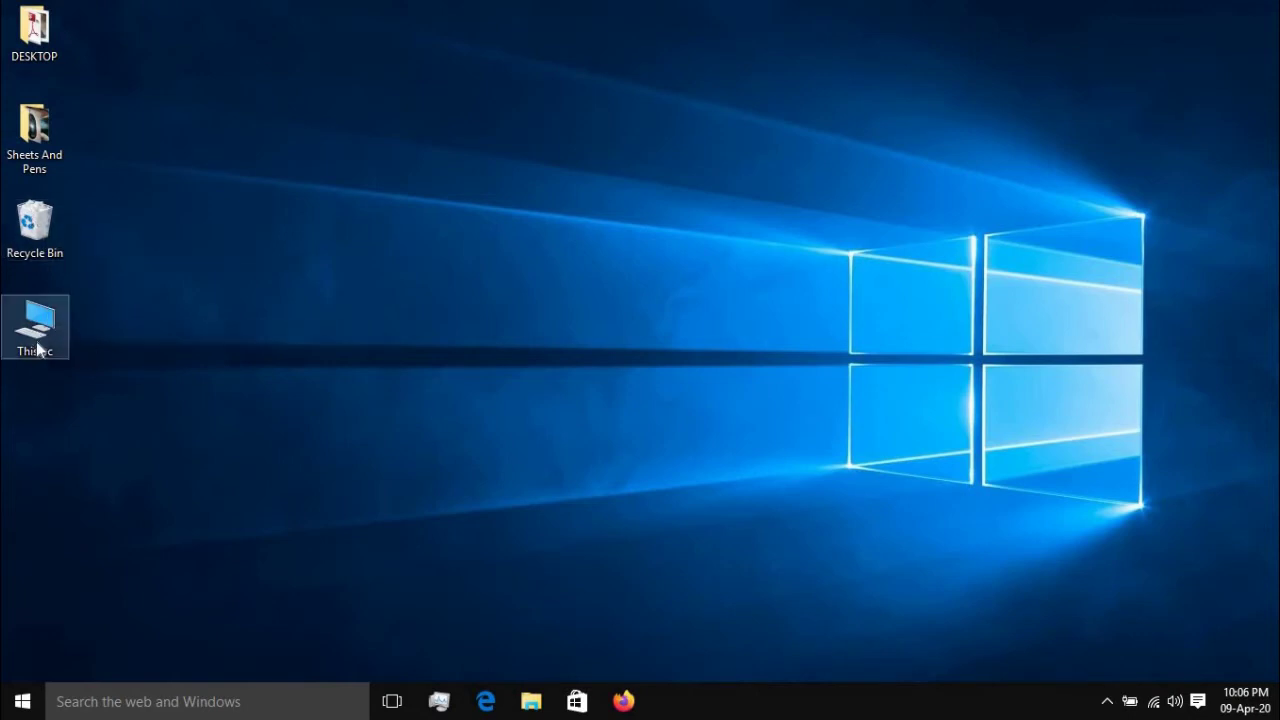
mouse_move(41, 343)
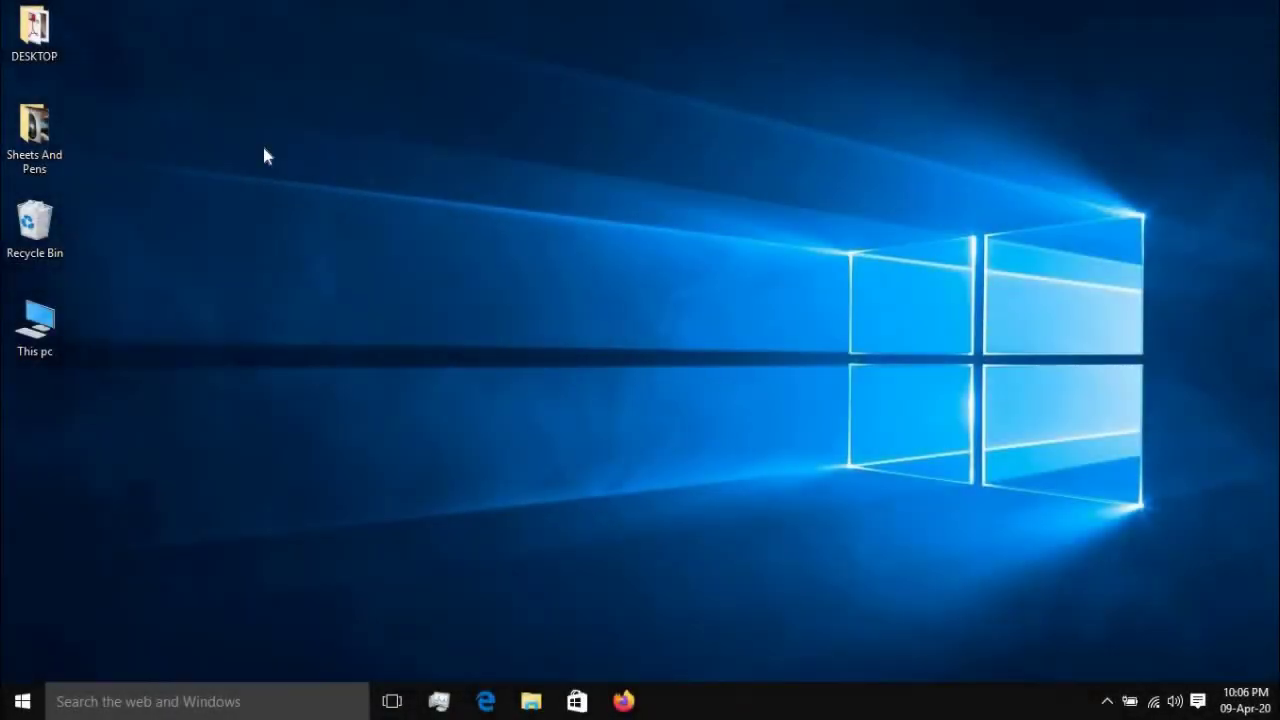
right_click(265, 155)
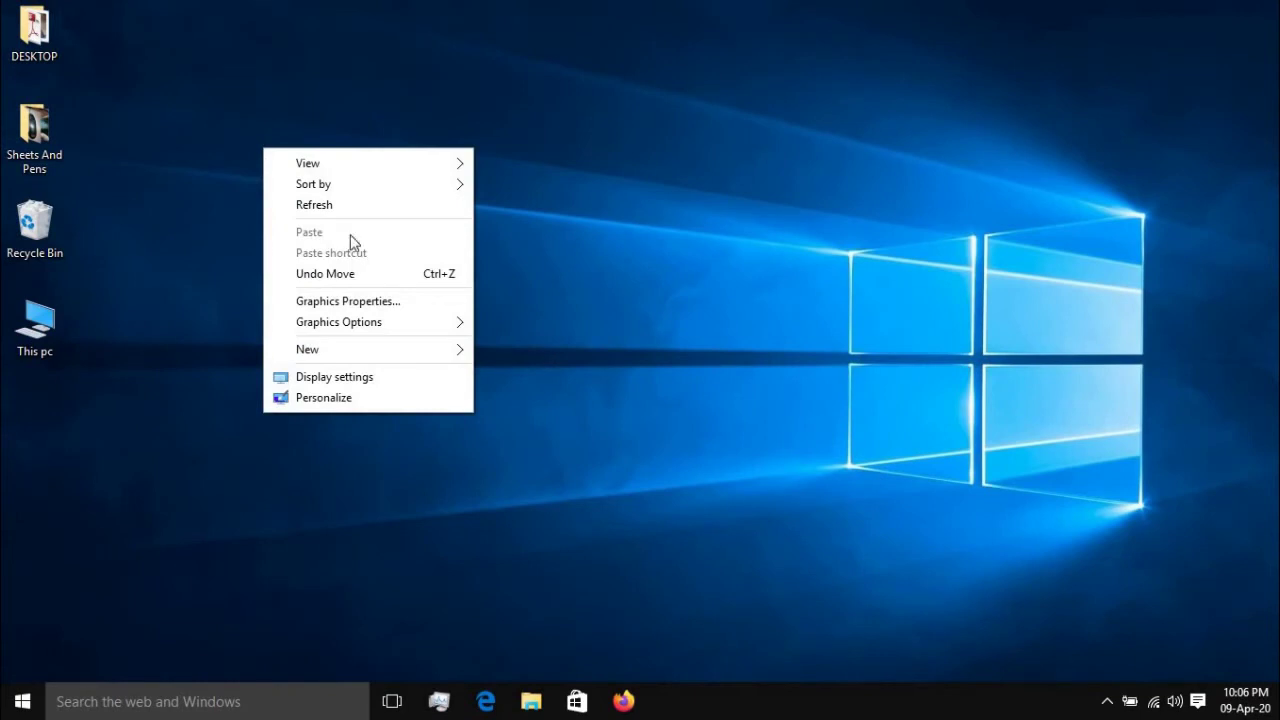
click(338, 212)
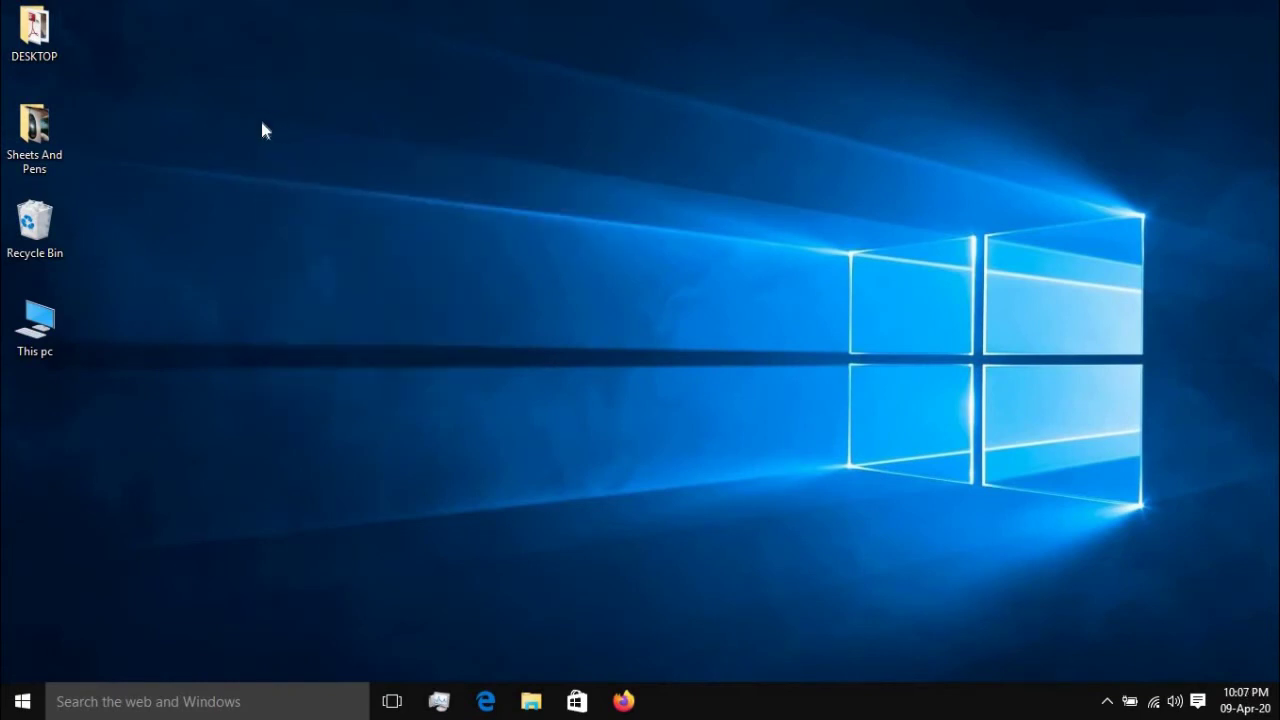
Sort the desktop icons by item type
right_click(263, 114)
mouse_move(414, 157)
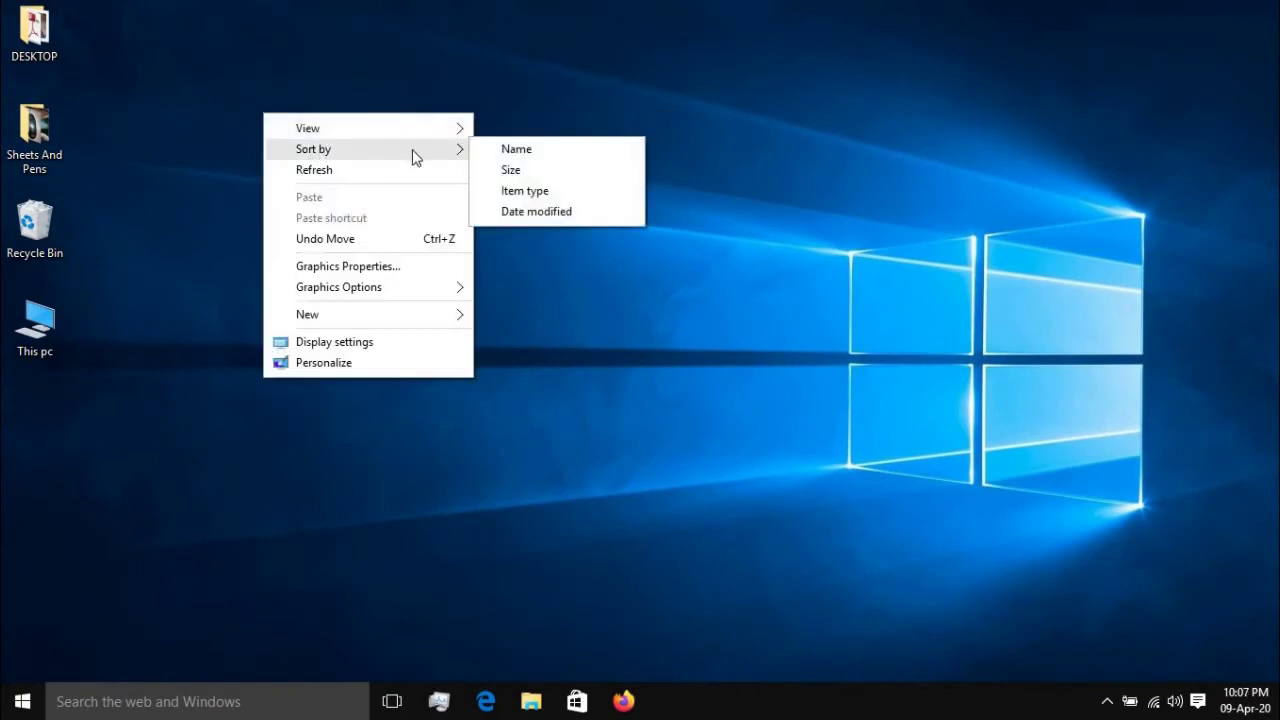
click(529, 191)
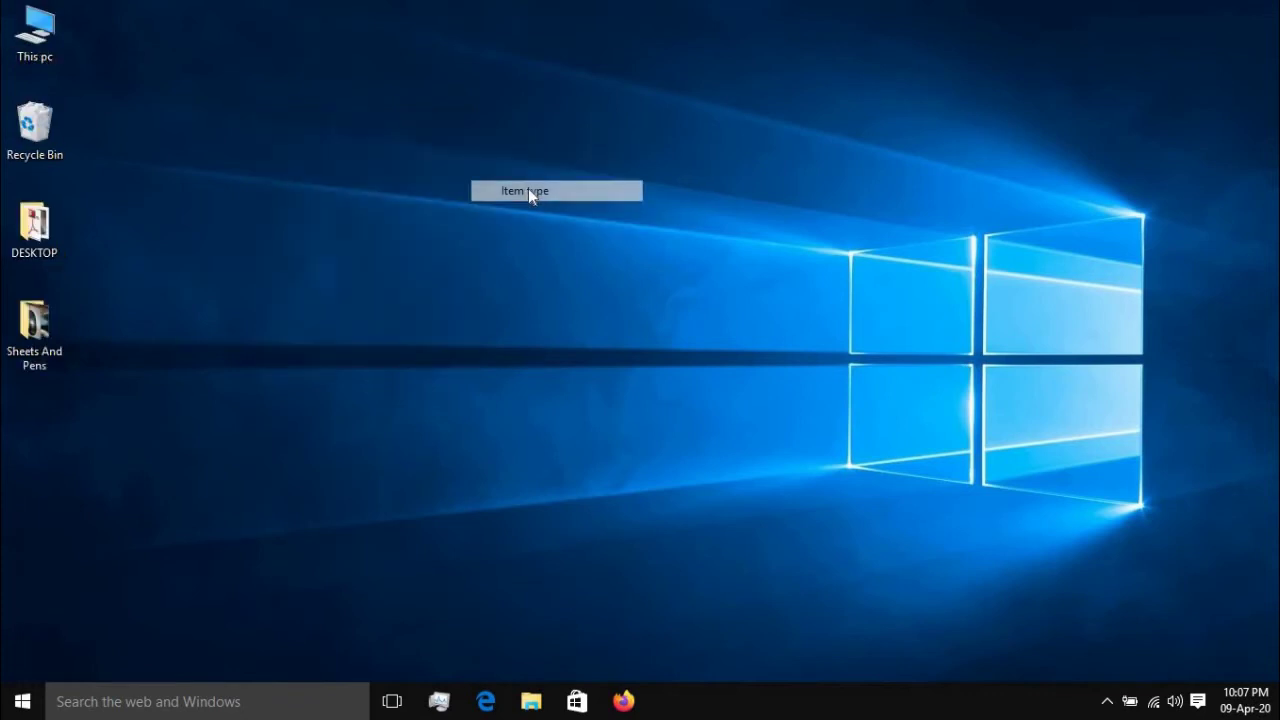
Undo the last file move on the desktop
right_click(217, 188)
mouse_move(277, 225)
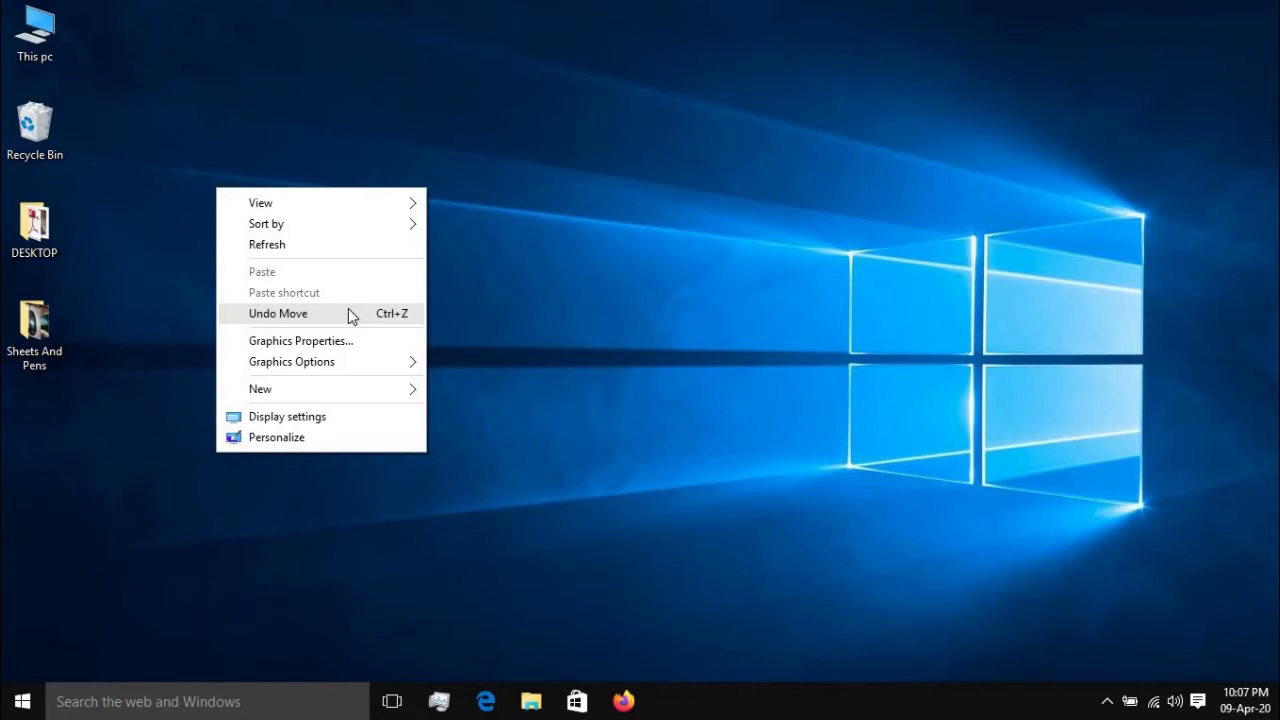
click(350, 316)
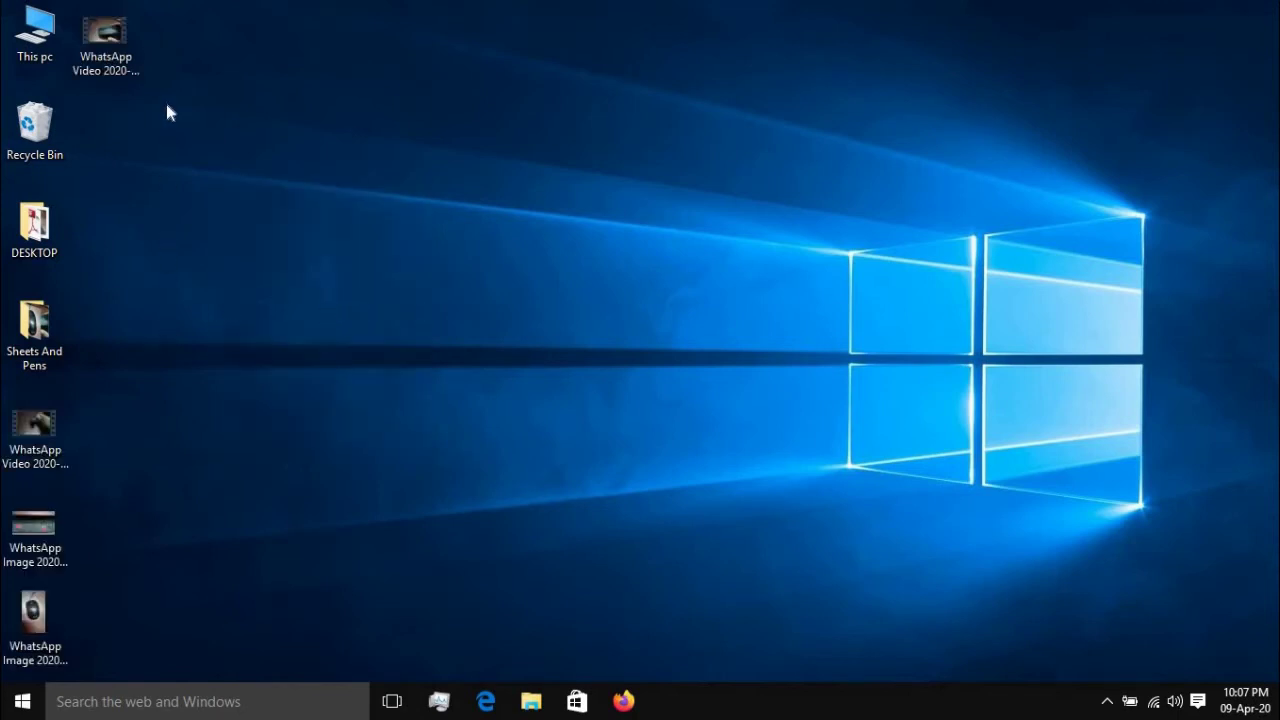
Select the two WhatsApp videos and two WhatsApp images on the desktop and move them to the Recycle Bin
click(133, 46)
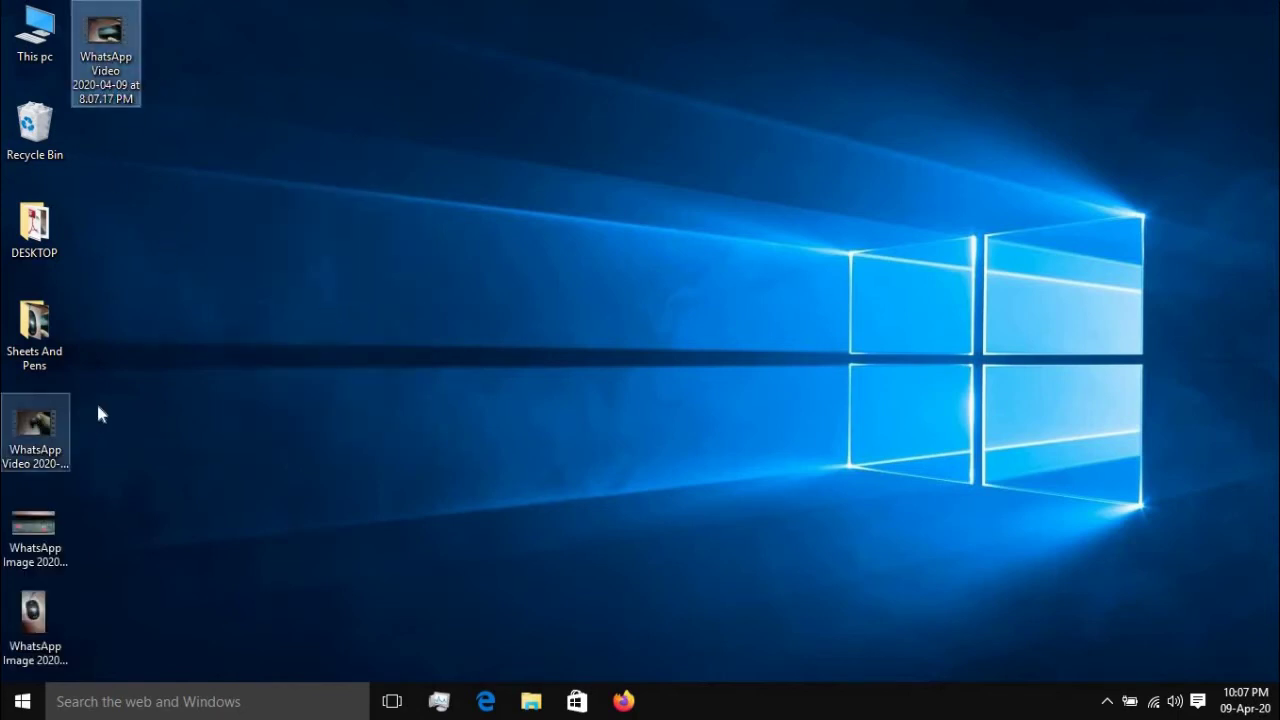
drag(246, 442, 40, 540)
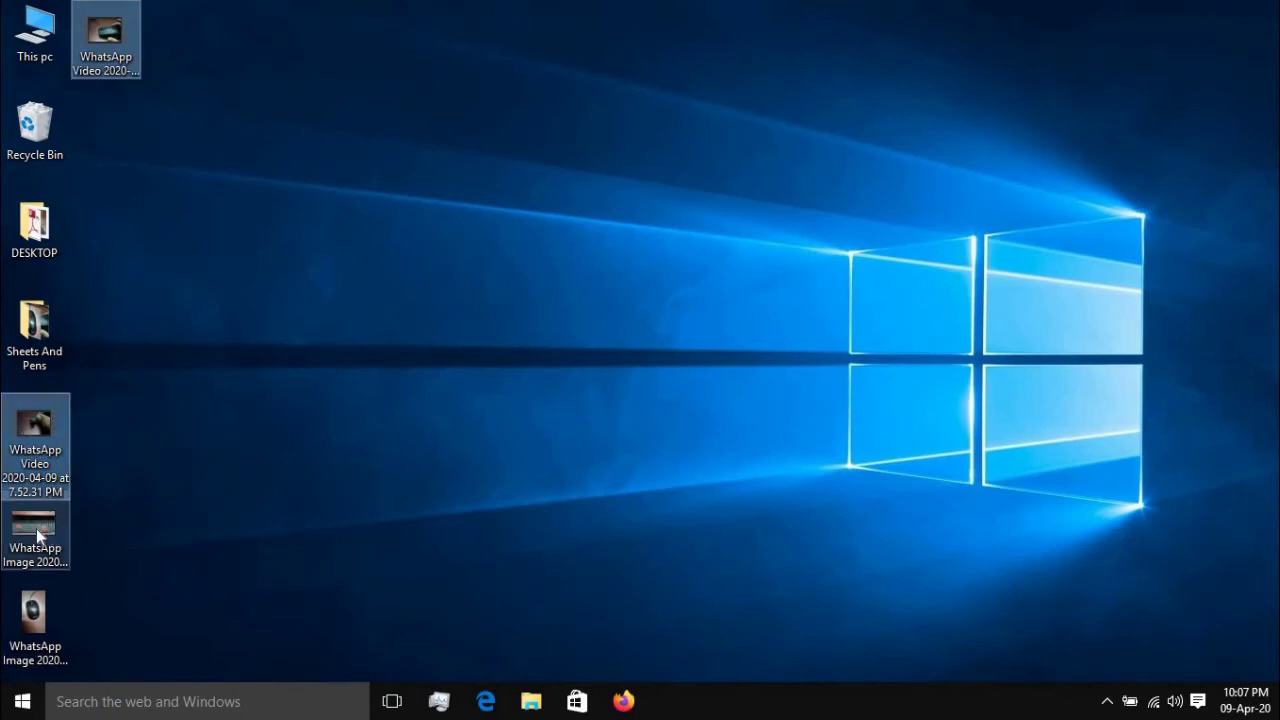
drag(40, 592, 40, 615)
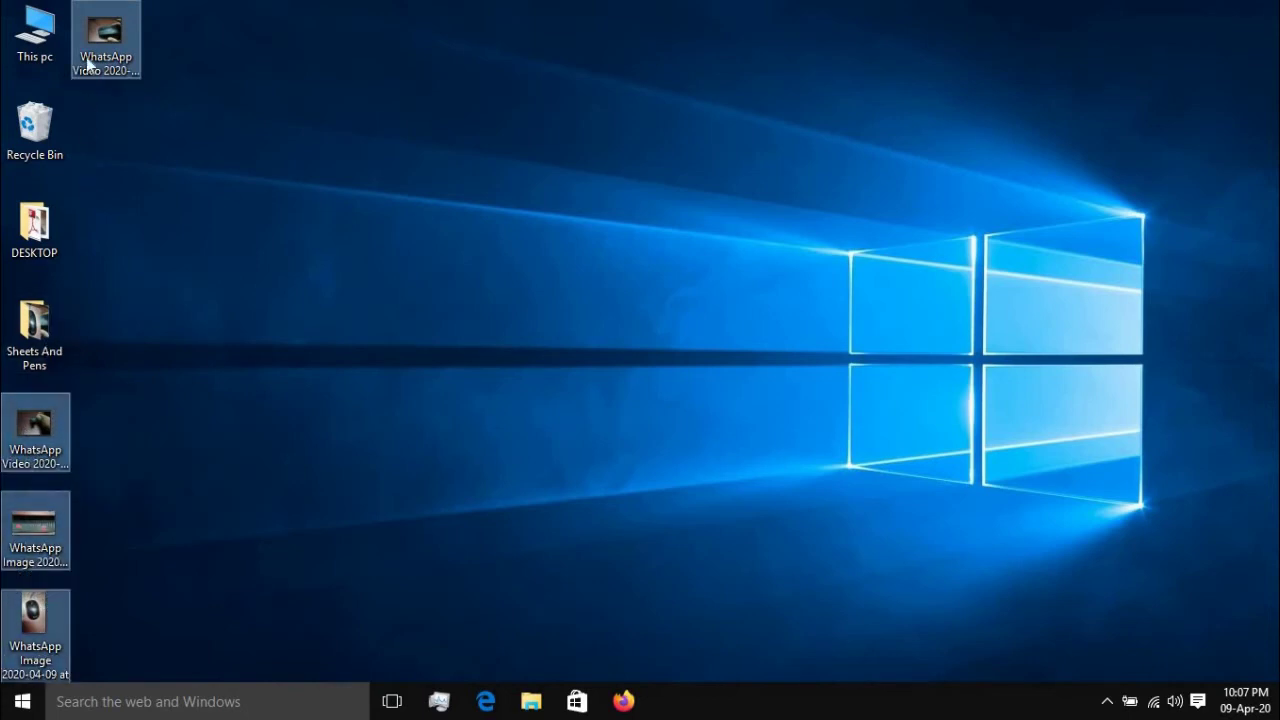
drag(86, 44, 34, 125)
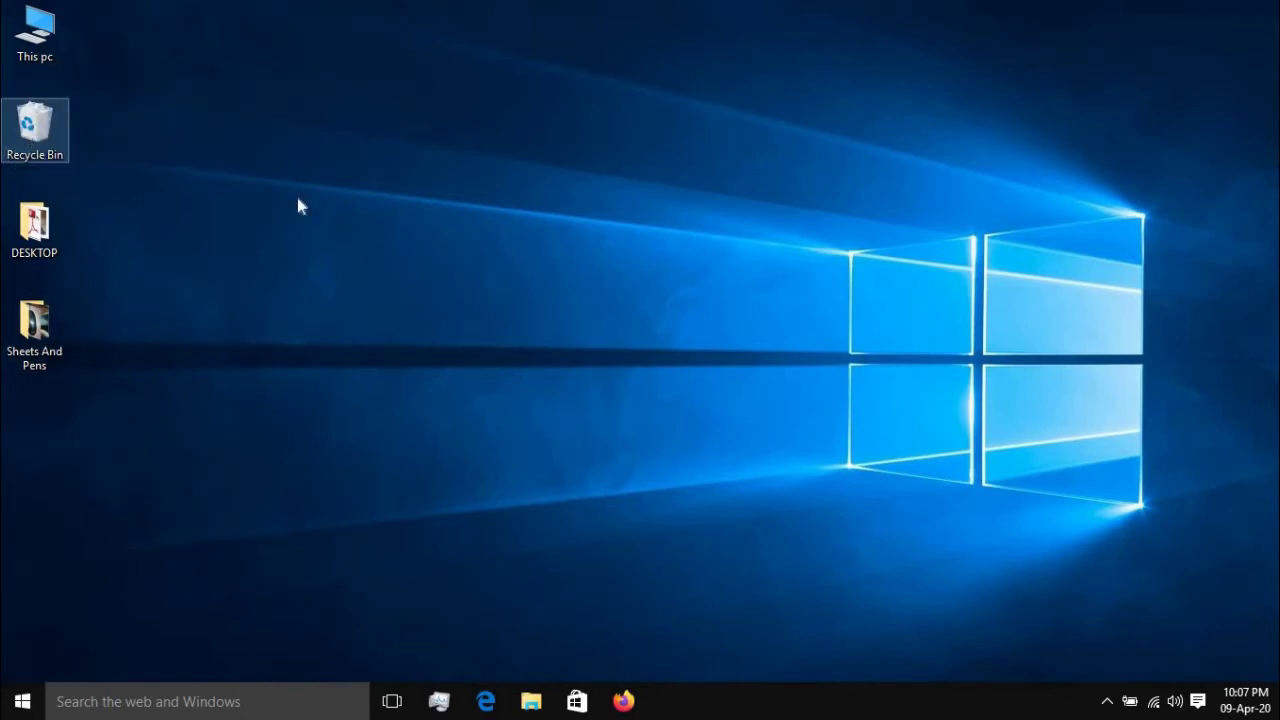
Create a new folder on the desktop and name it channel
right_click(332, 205)
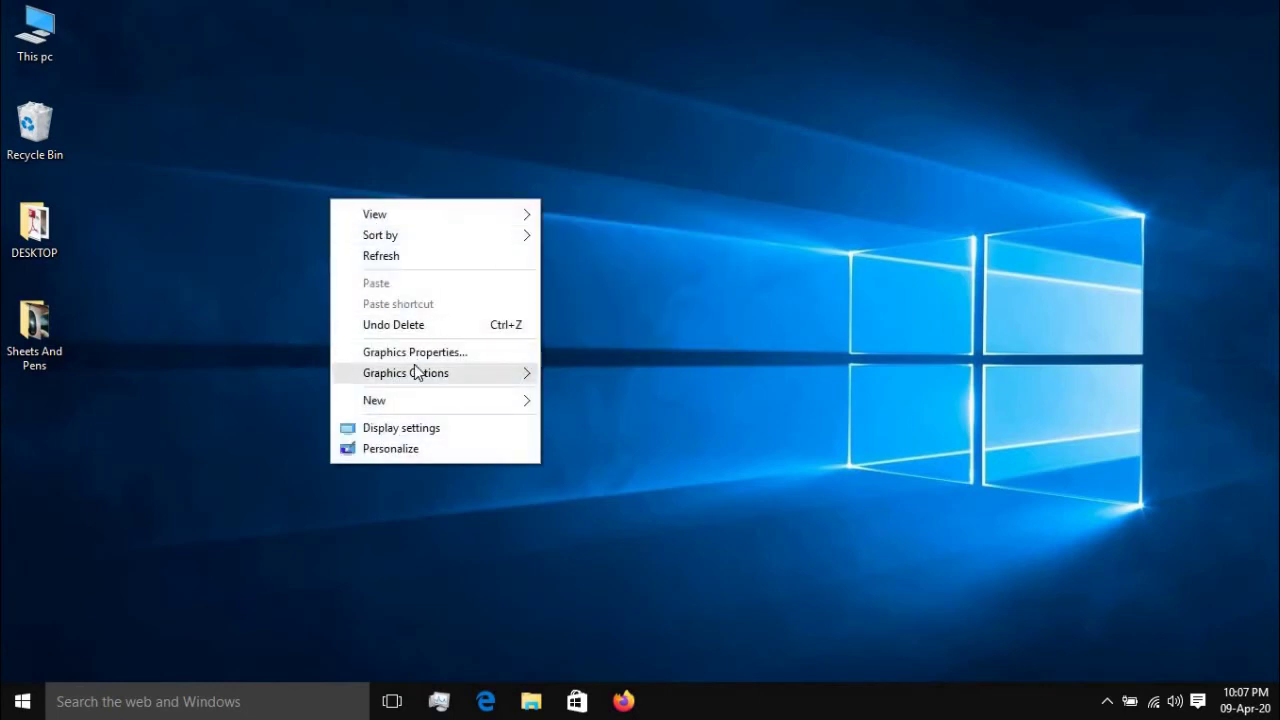
mouse_move(413, 373)
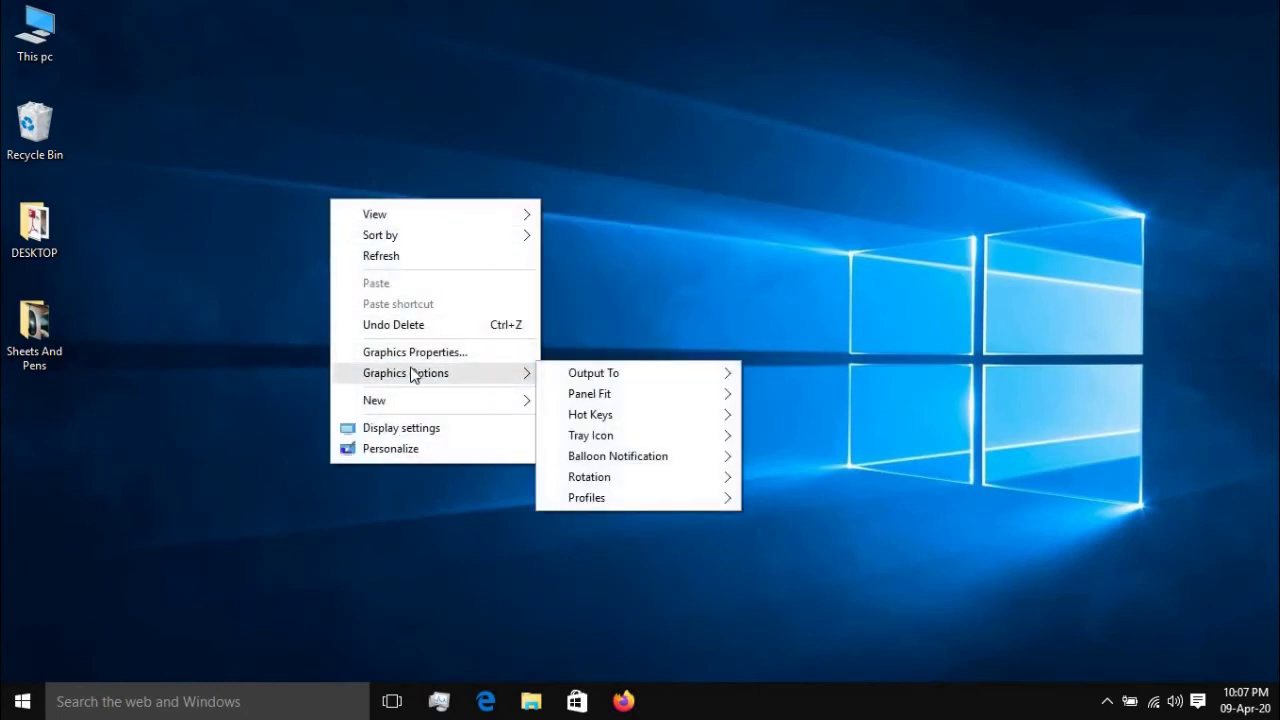
mouse_move(414, 400)
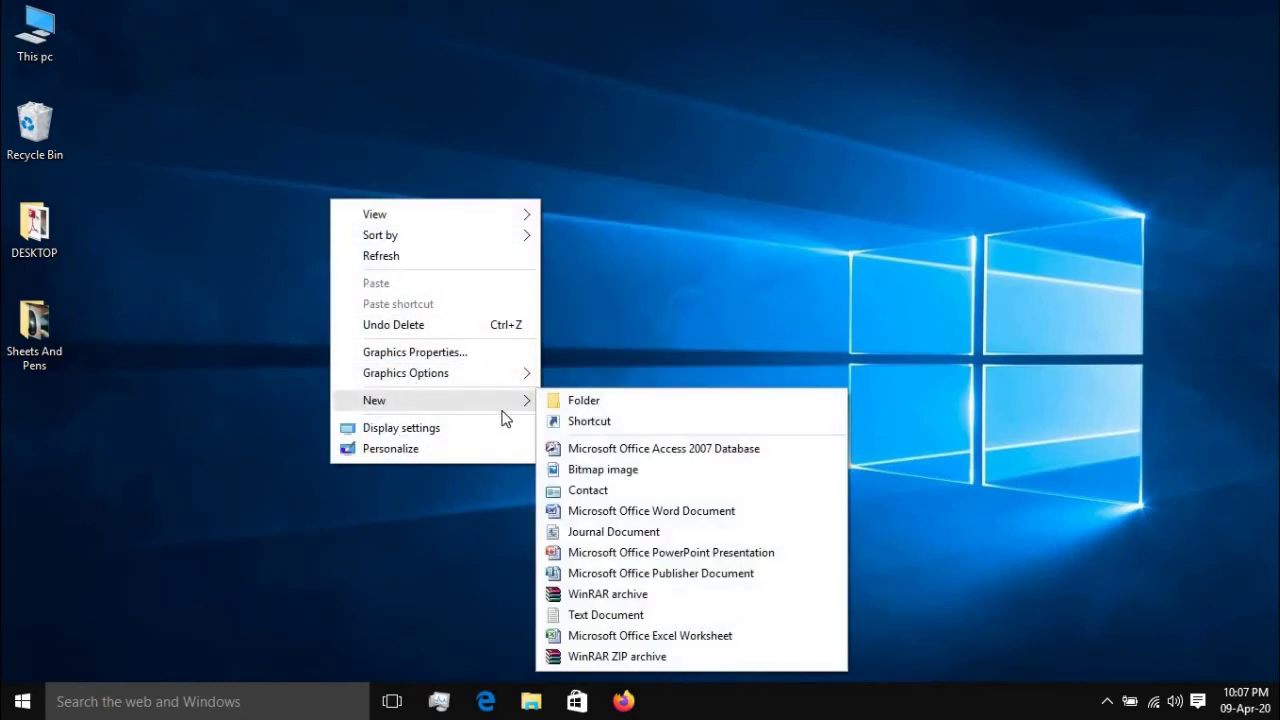
click(612, 405)
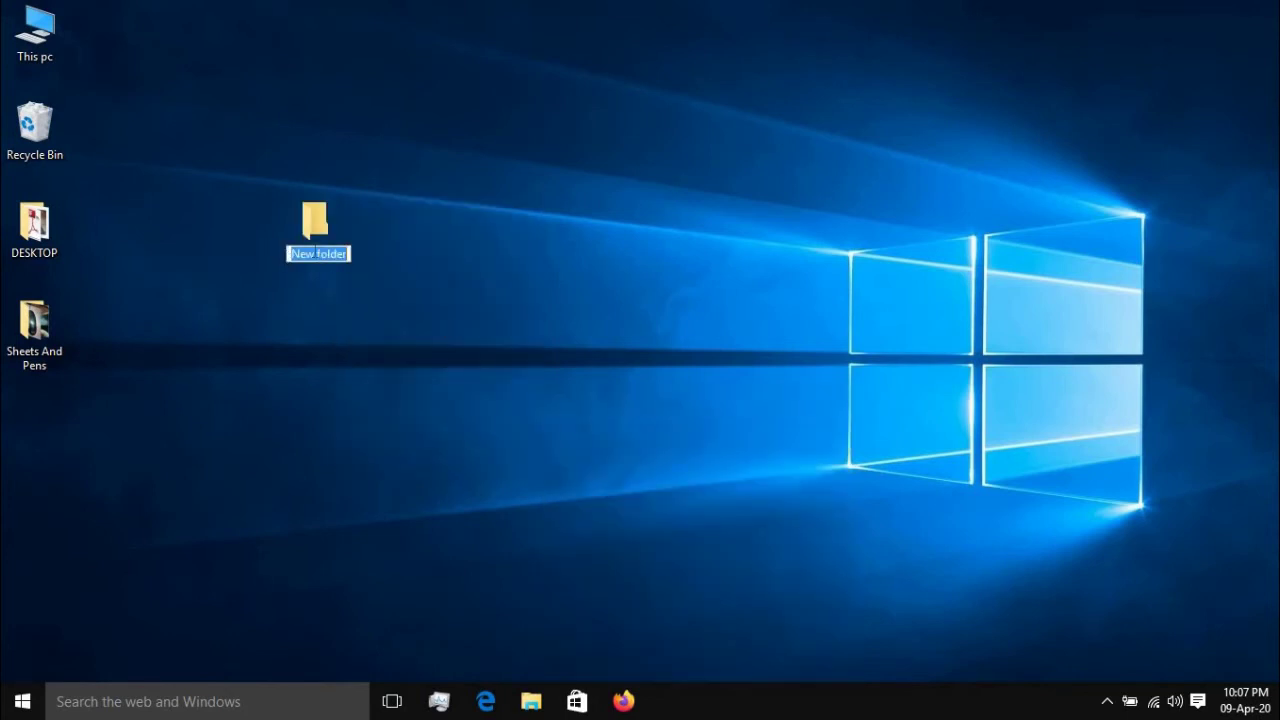
text(ch)
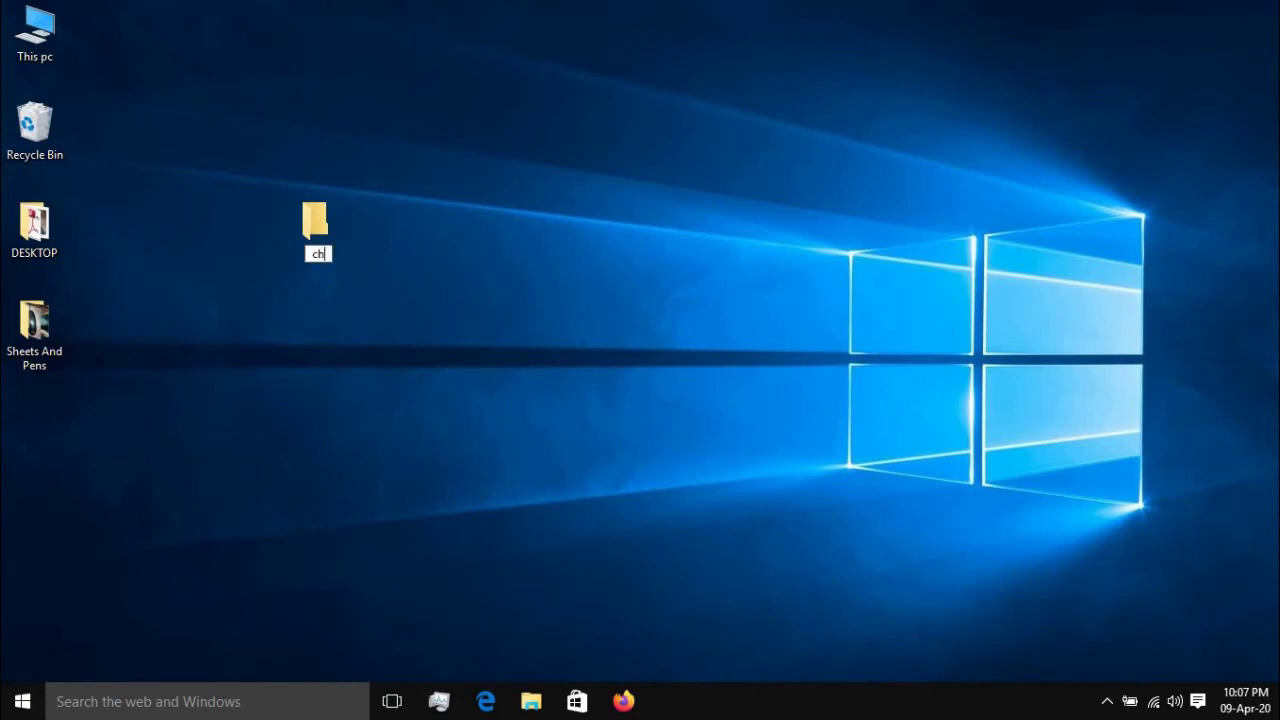
text(annel)
key(Return)
Move the channel folder directly below the Sheets And Pens folder on the desktop
click(497, 270)
drag(320, 215, 460, 40)
drag(127, 404, 22, 420)
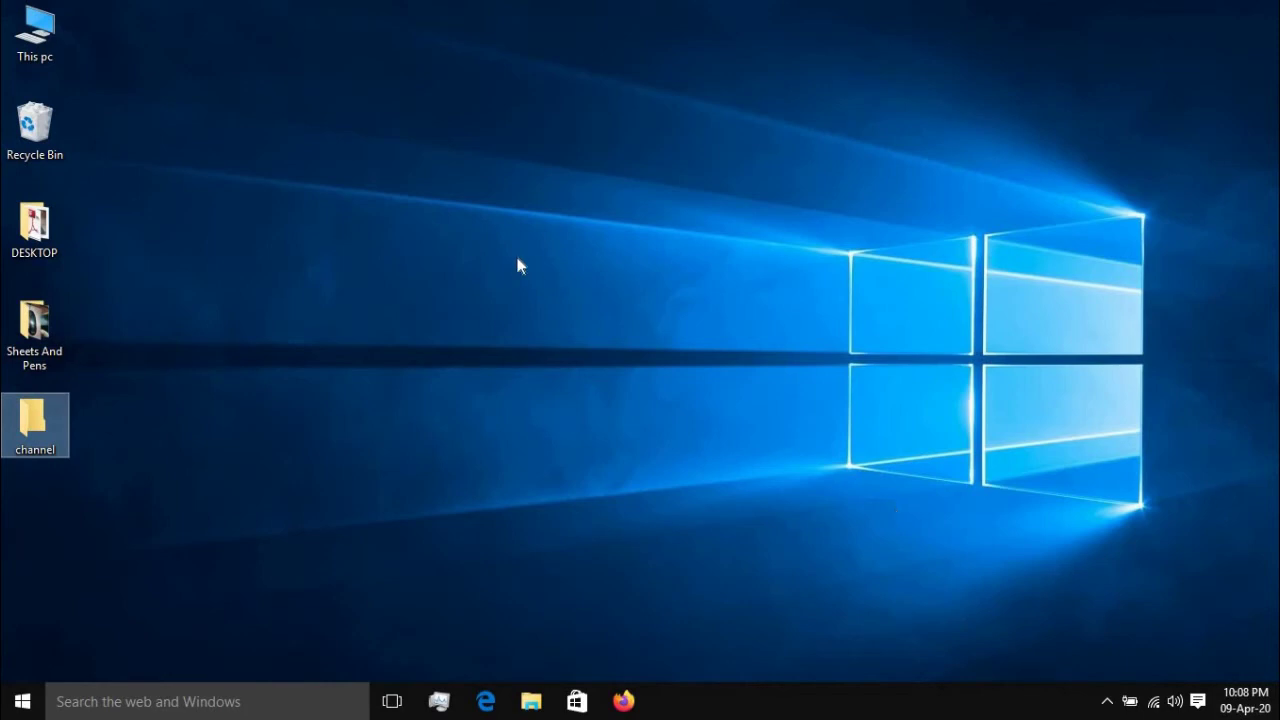
Start creating a new shortcut on the desktop
right_click(214, 333)
mouse_move(330, 532)
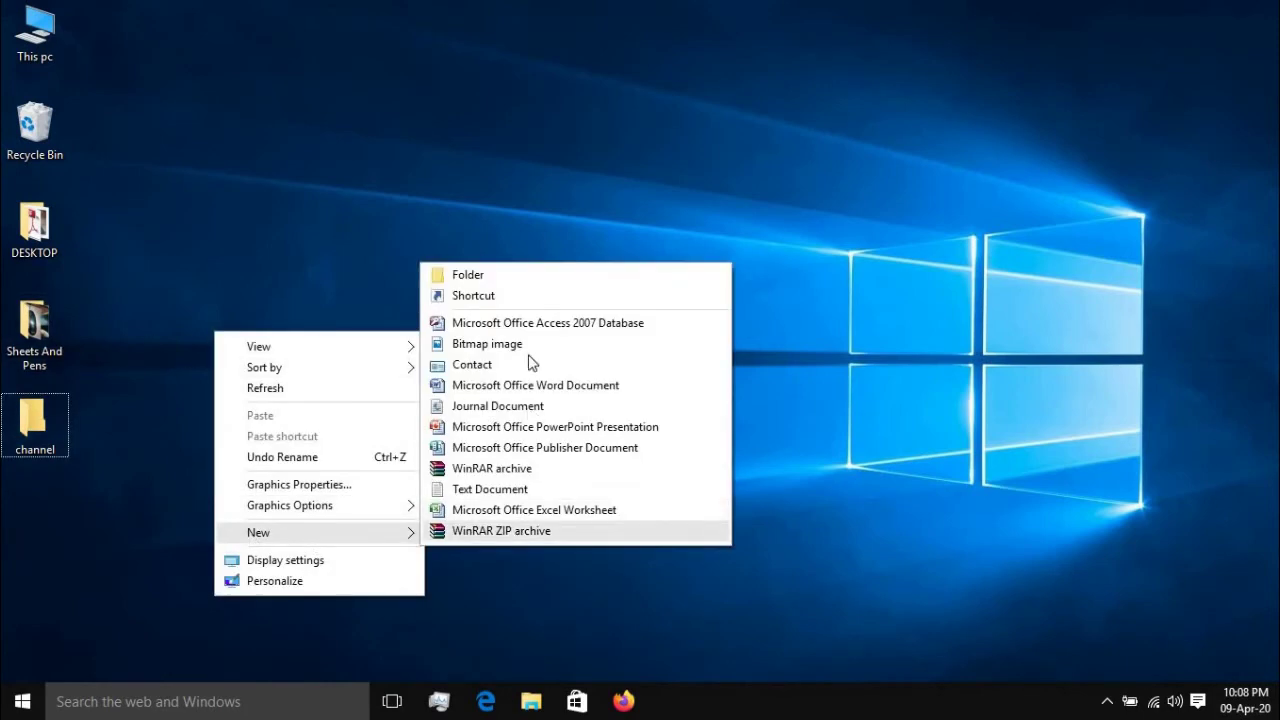
click(519, 297)
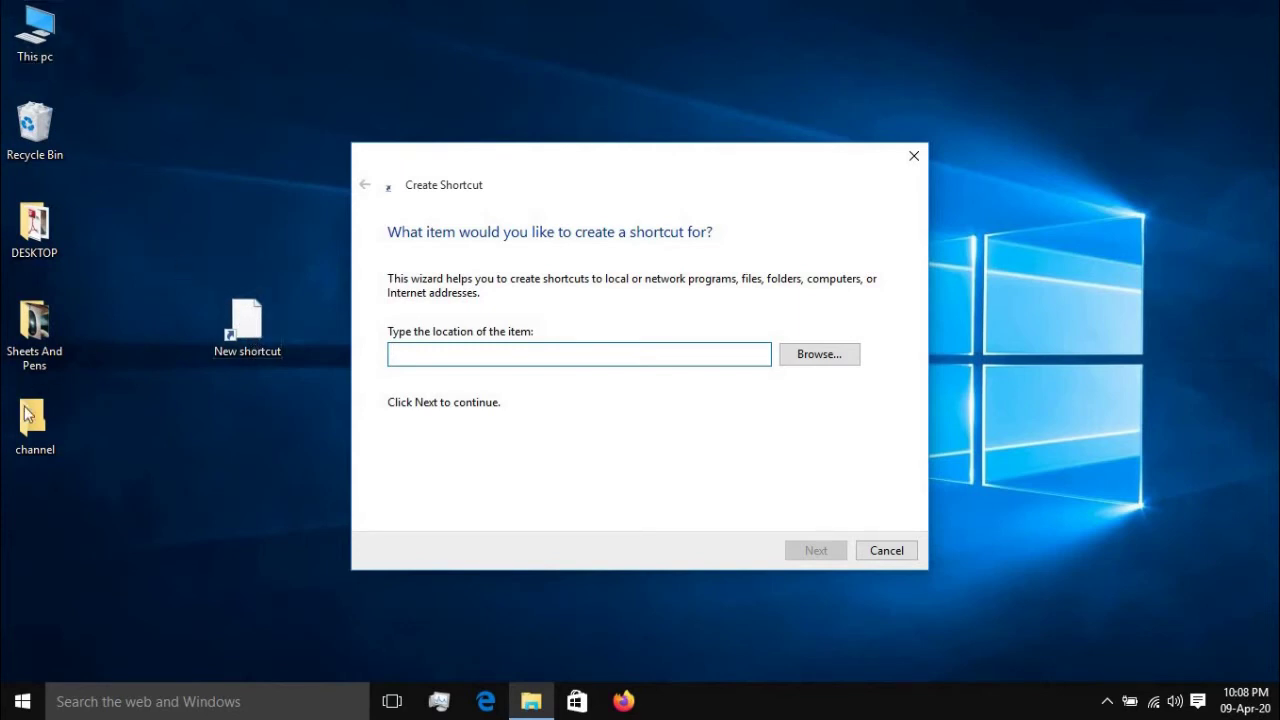
View the videos in the windows 10 folder inside Sheets And Pens, and close the folder and the shortcut wizard
click(33, 337)
double_click(32, 329)
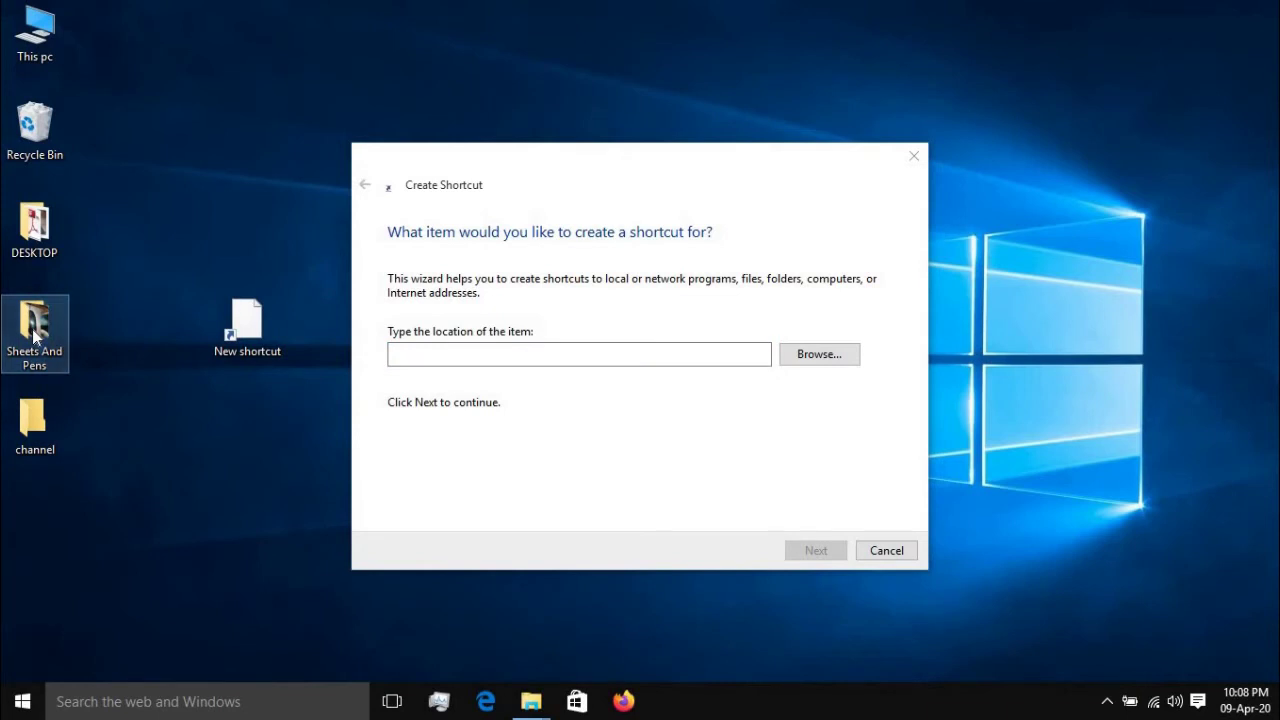
click(430, 204)
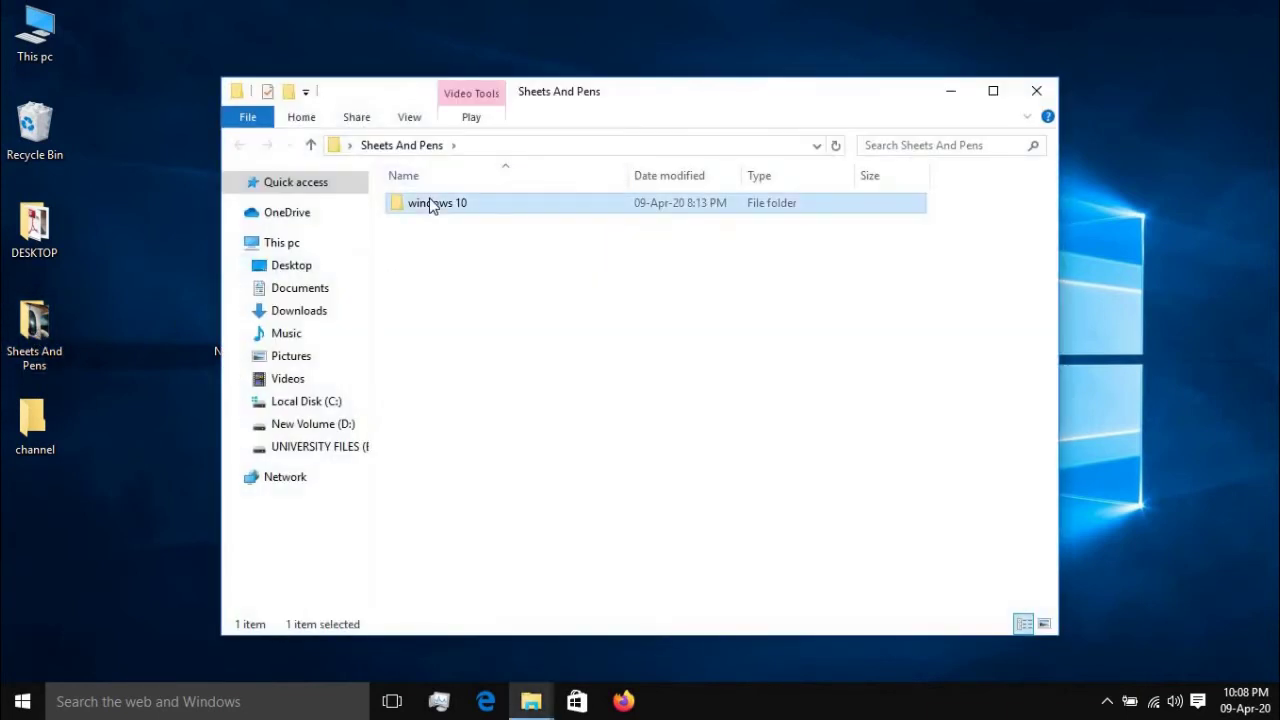
double_click(430, 204)
click(466, 220)
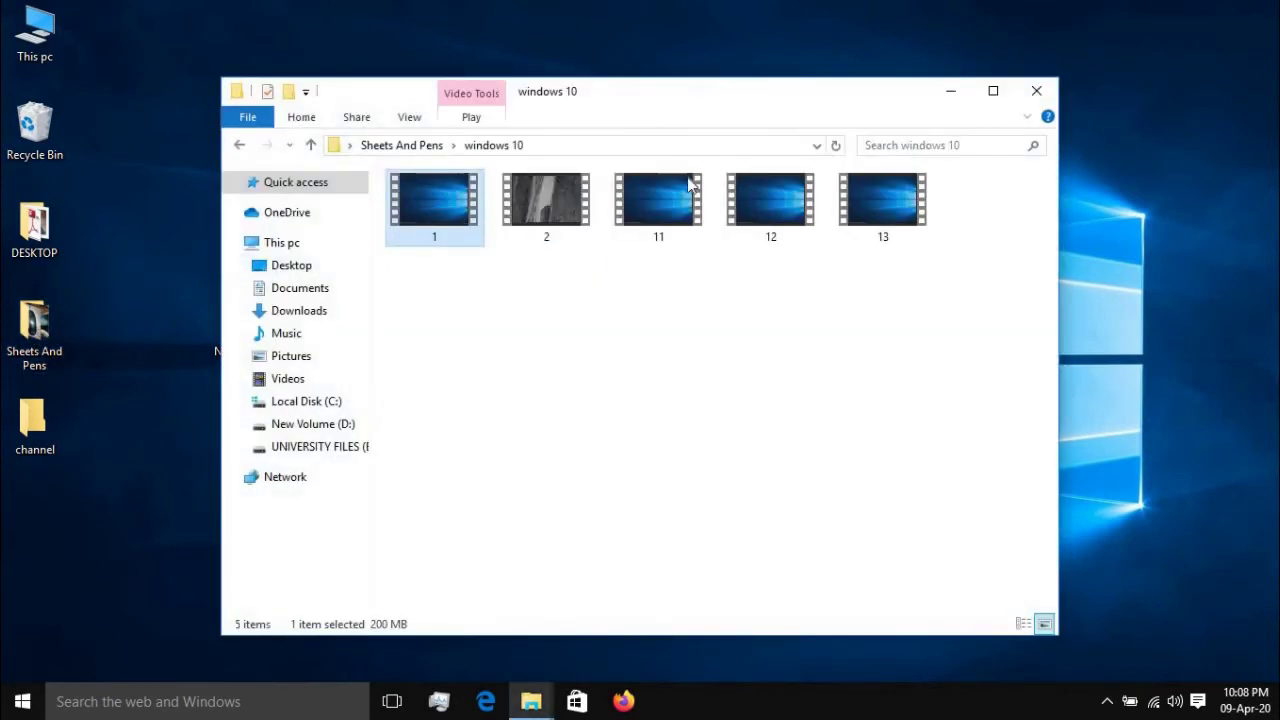
click(1036, 90)
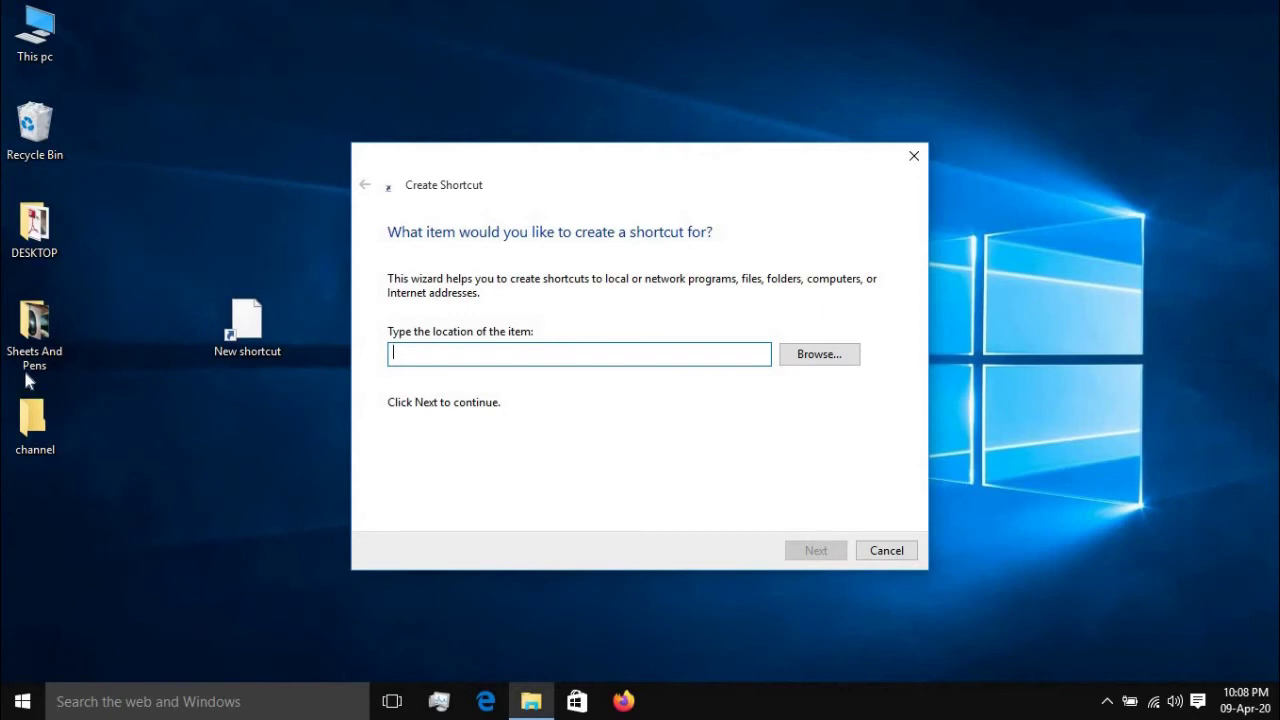
click(914, 158)
Open the desktop's display settings and view the orientation and multiple-display options
right_click(426, 235)
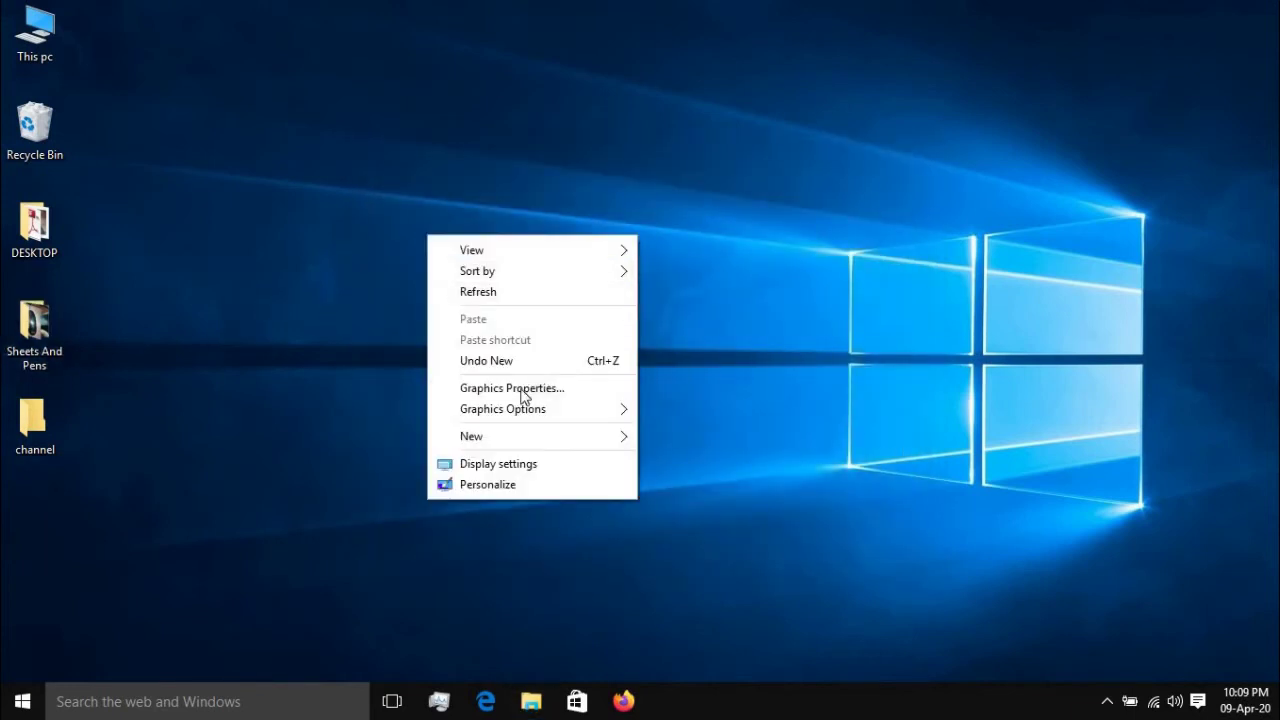
click(492, 467)
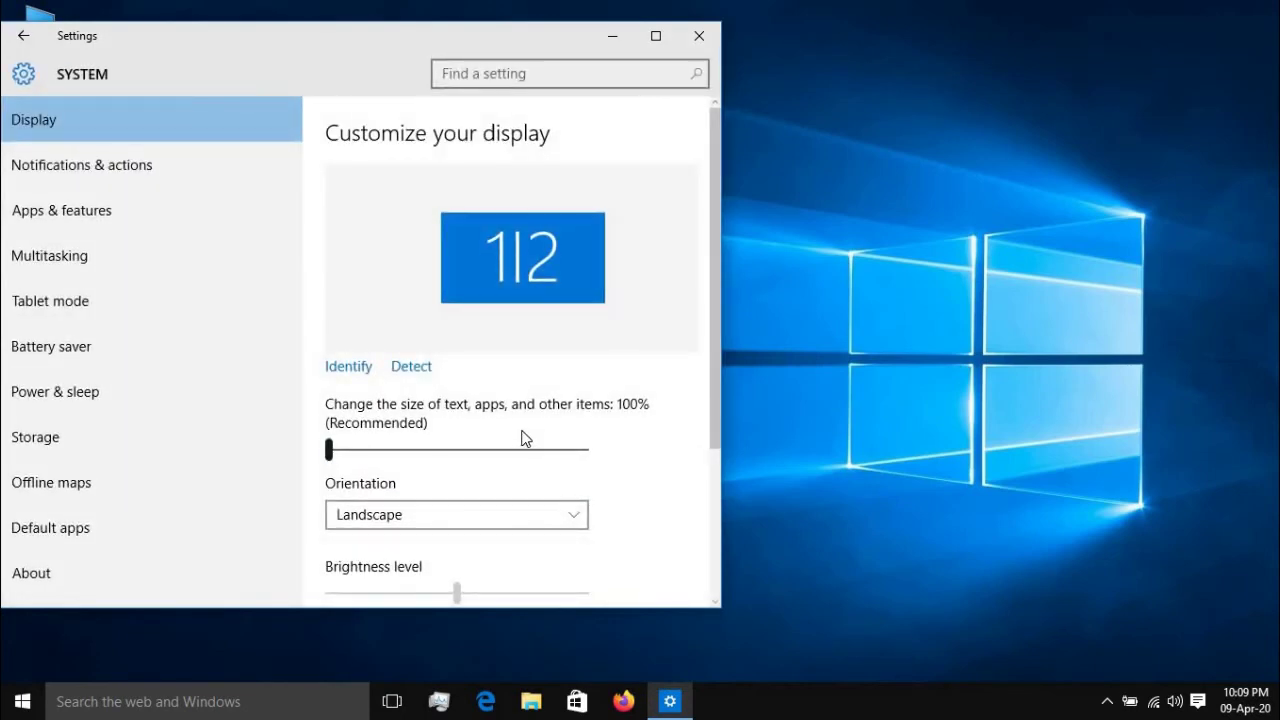
scroll(470, 480, down, 3)
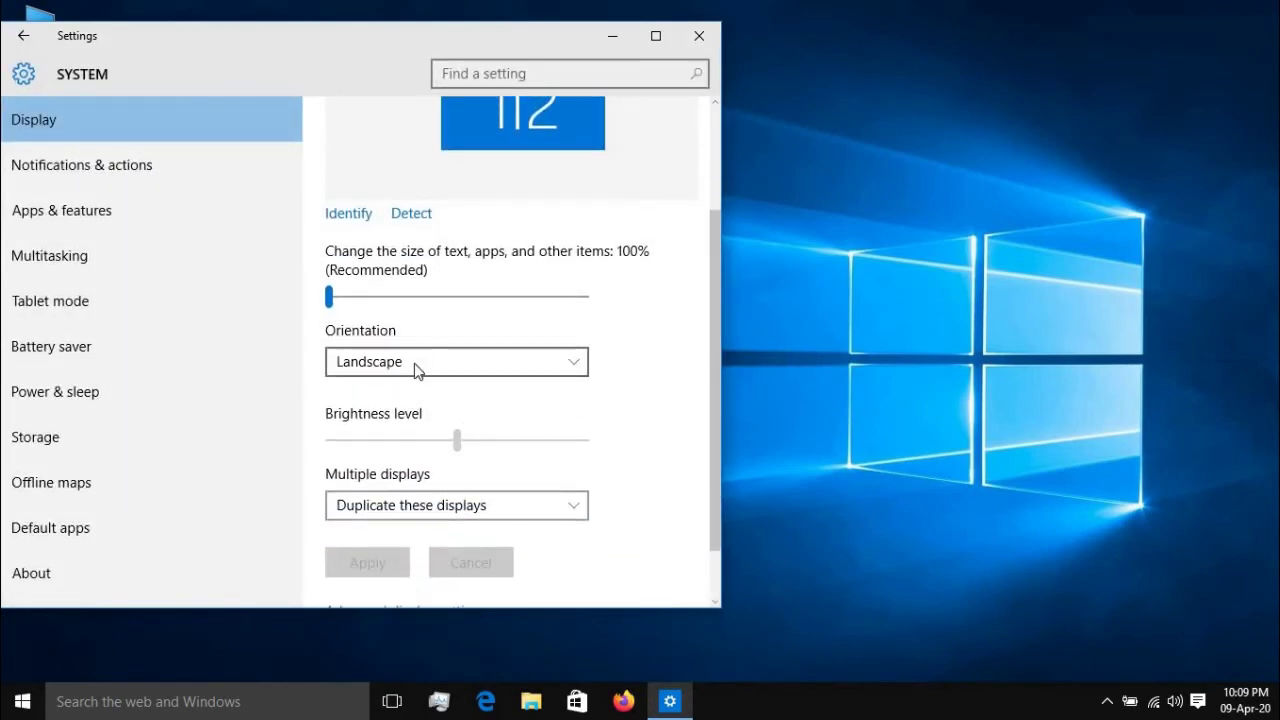
Apply the Portrait display orientation and revert to the previous display settings
click(420, 364)
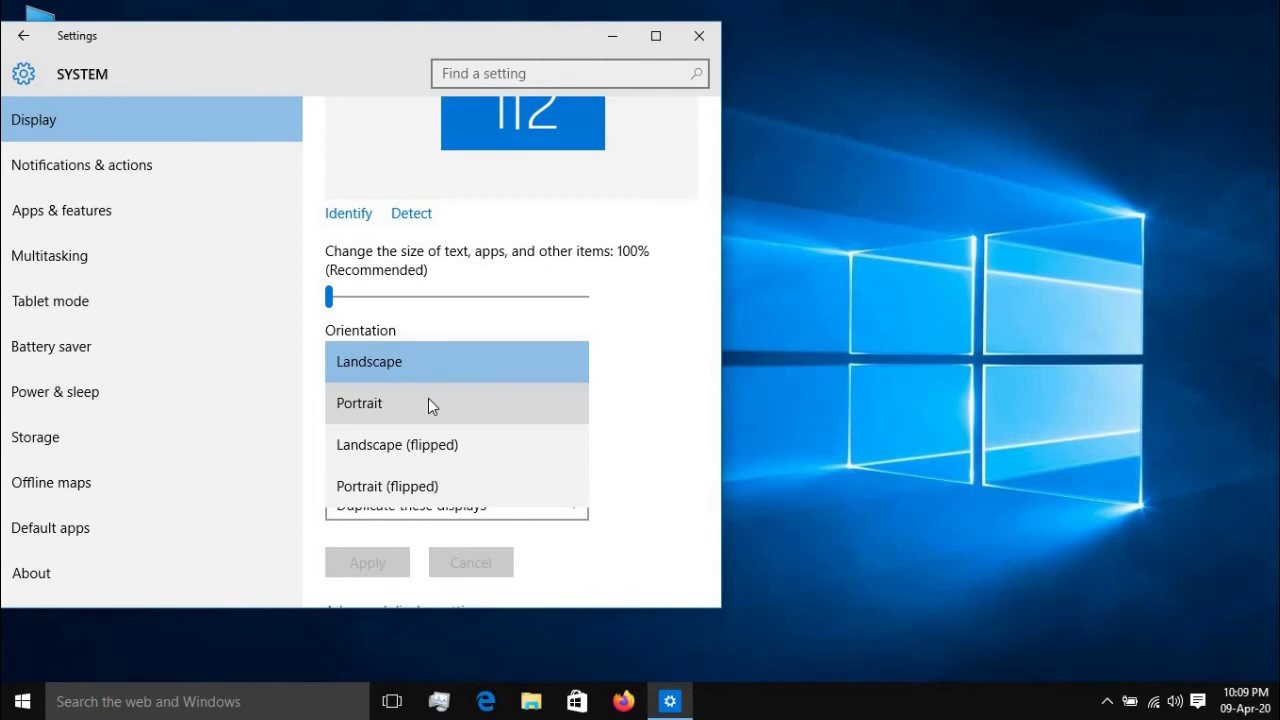
click(428, 400)
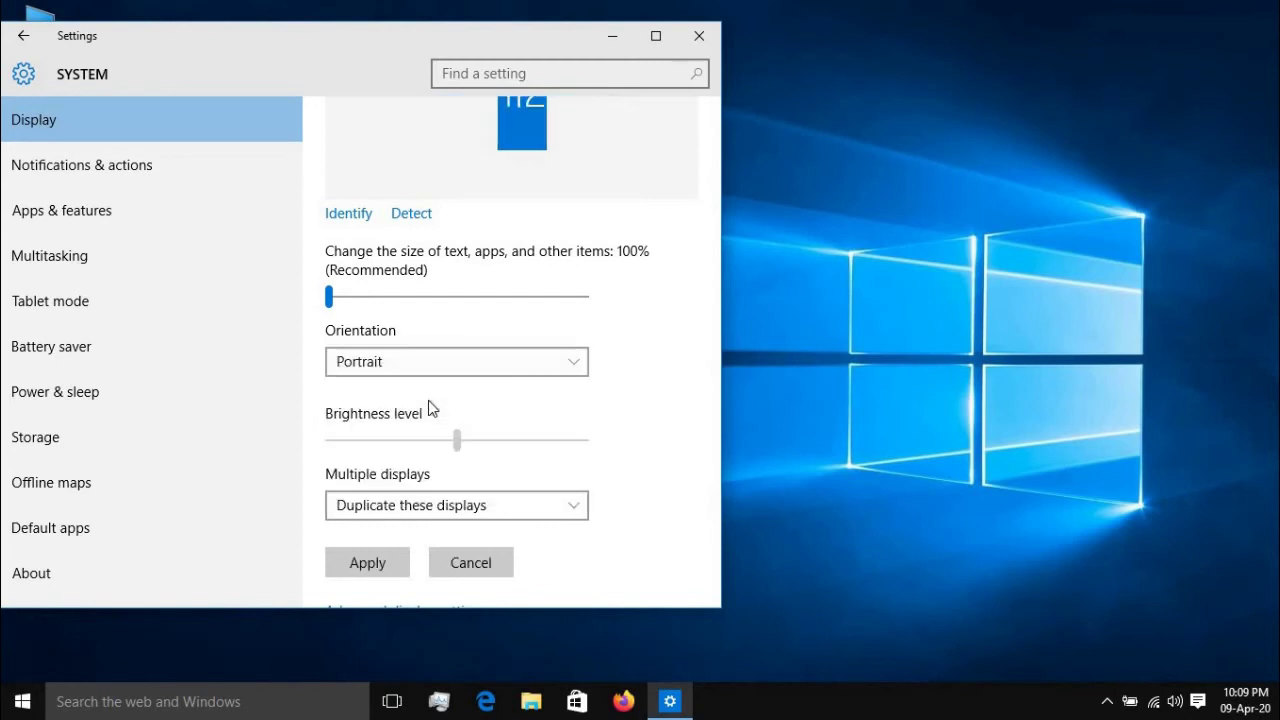
click(397, 563)
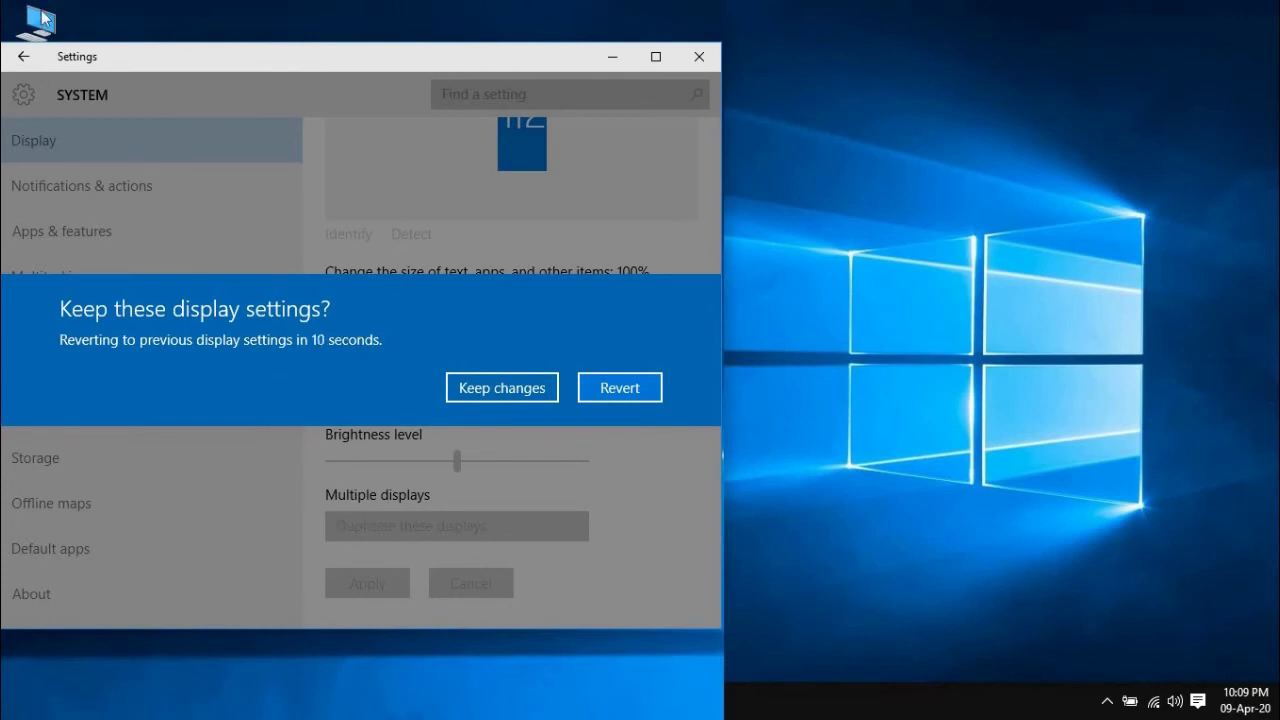
click(645, 398)
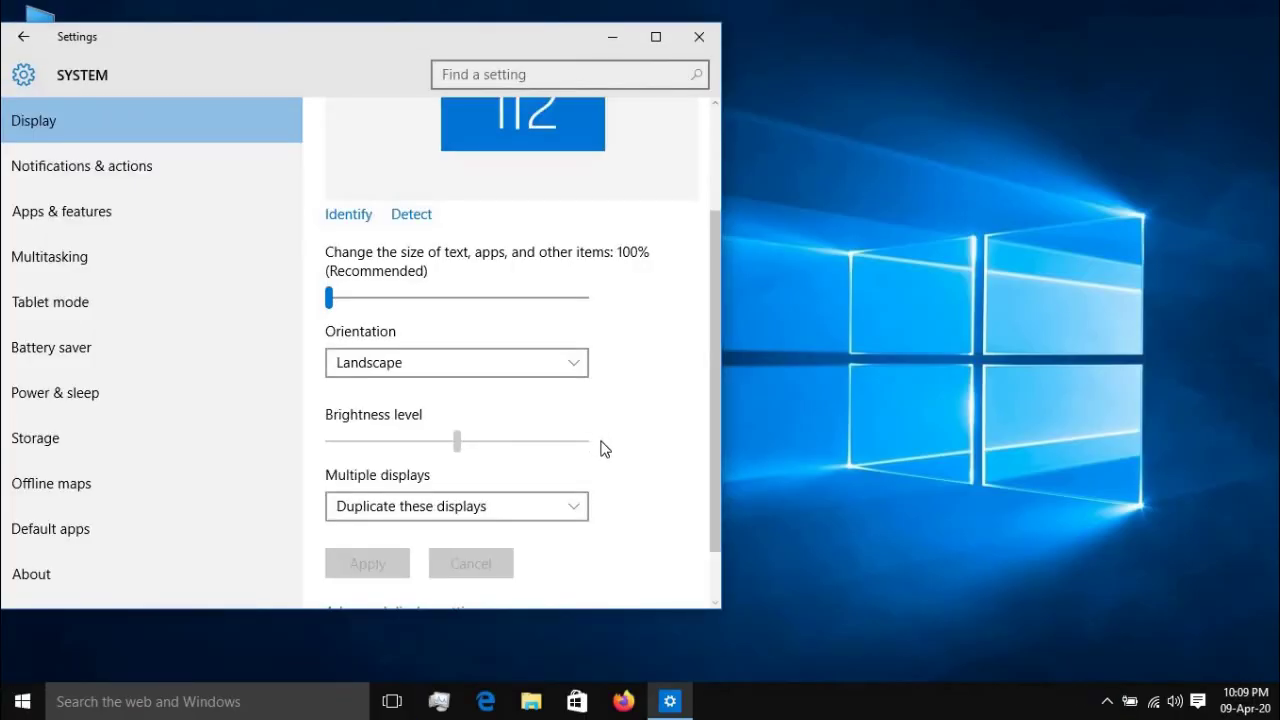
Review the available display orientation options and keep the current choice
click(453, 372)
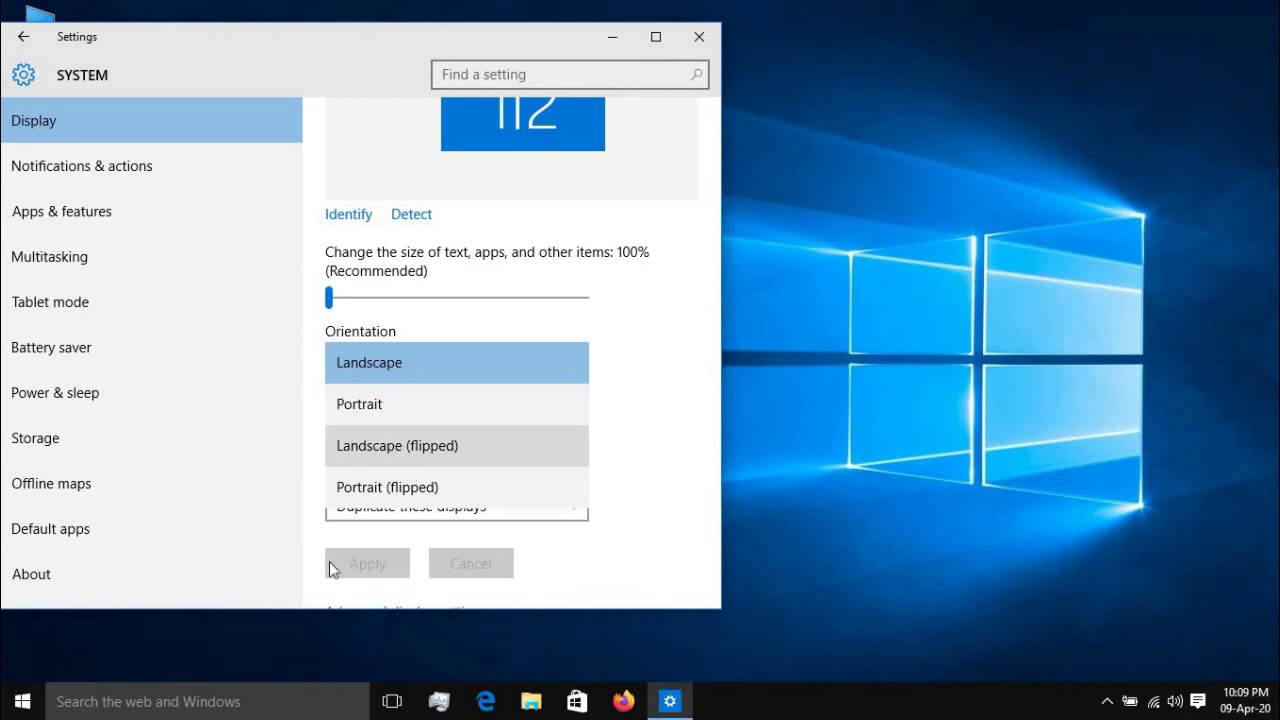
click(697, 534)
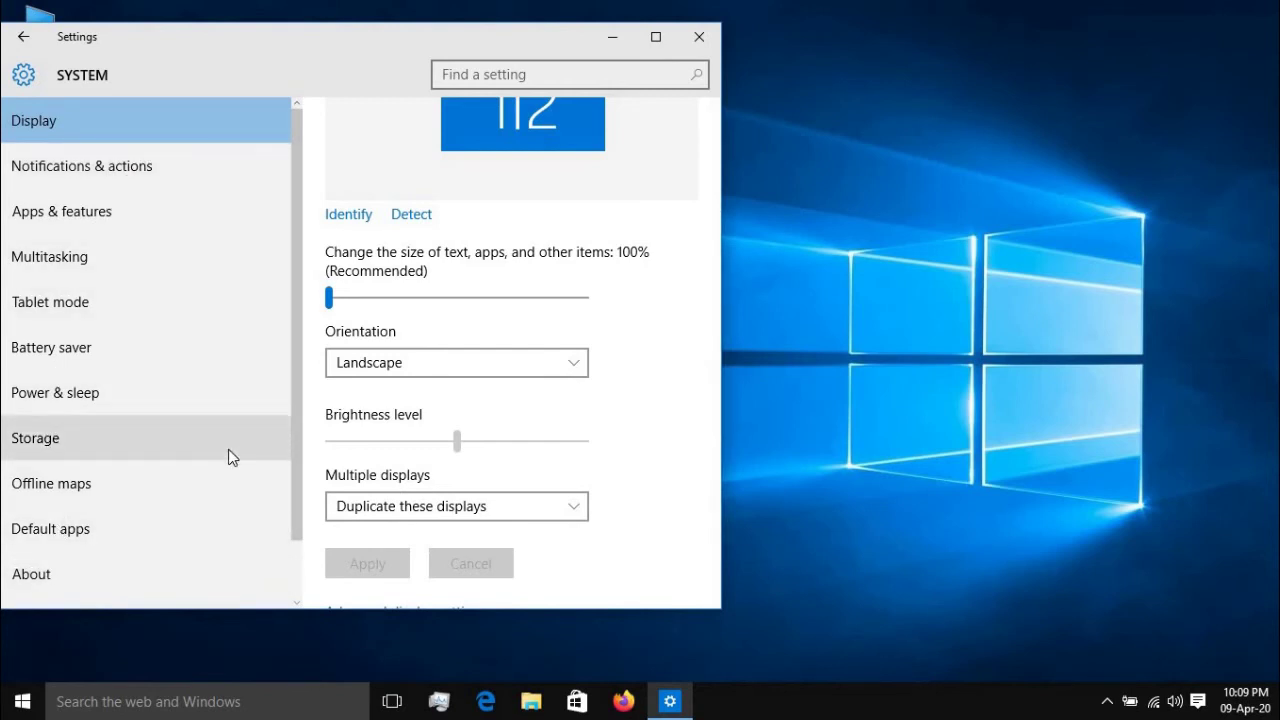
Close the display settings, reopen them from the desktop to view the system categories, and close them again
scroll(228, 449, down, 1)
scroll(228, 449, up, 1)
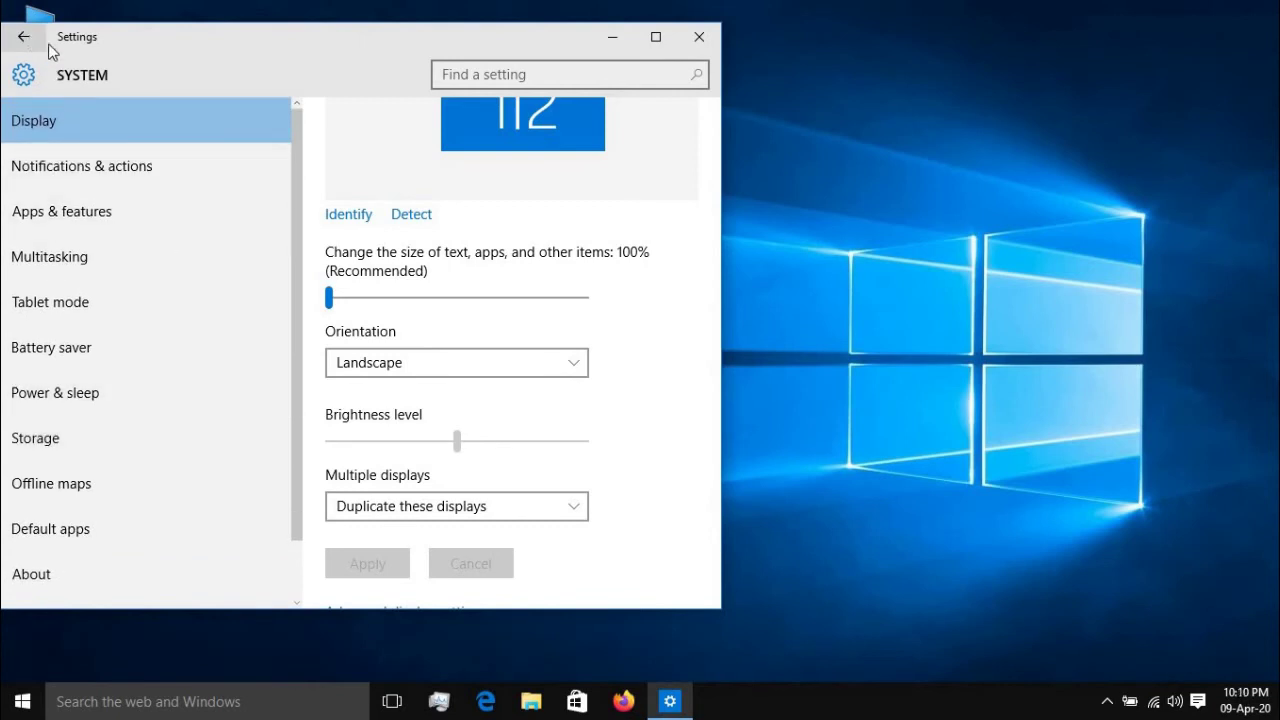
click(697, 38)
right_click(516, 150)
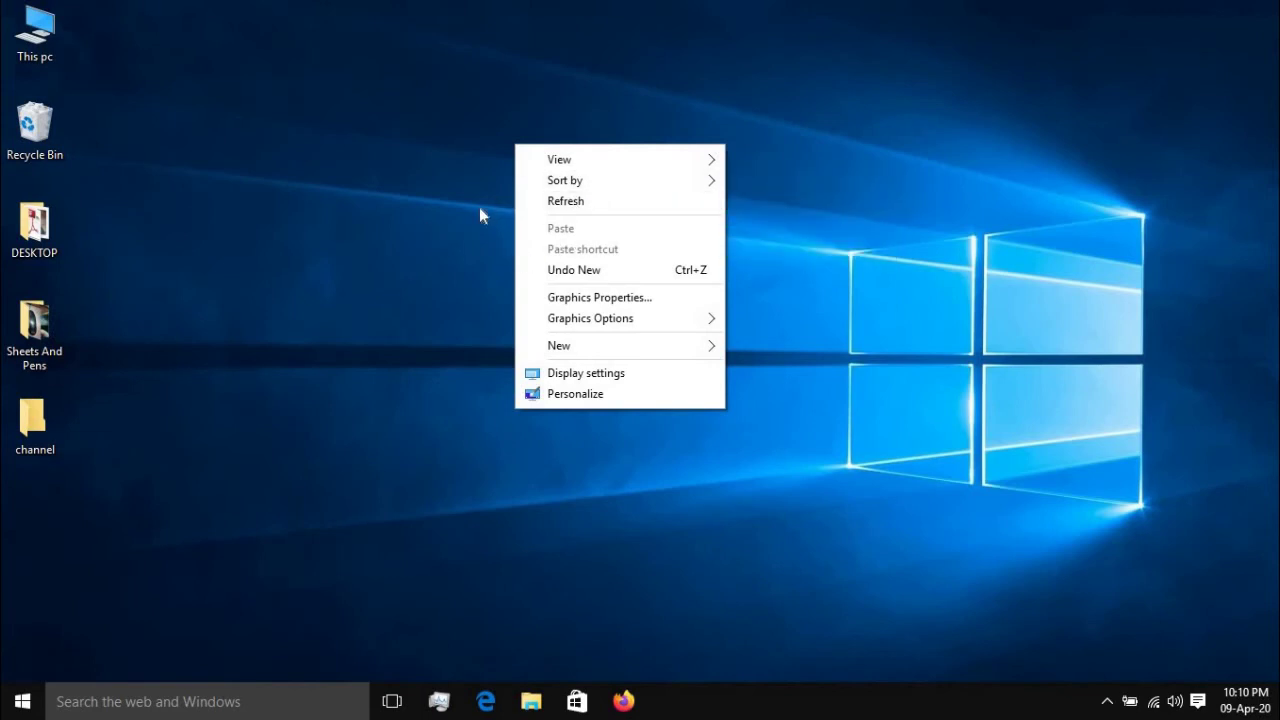
click(584, 375)
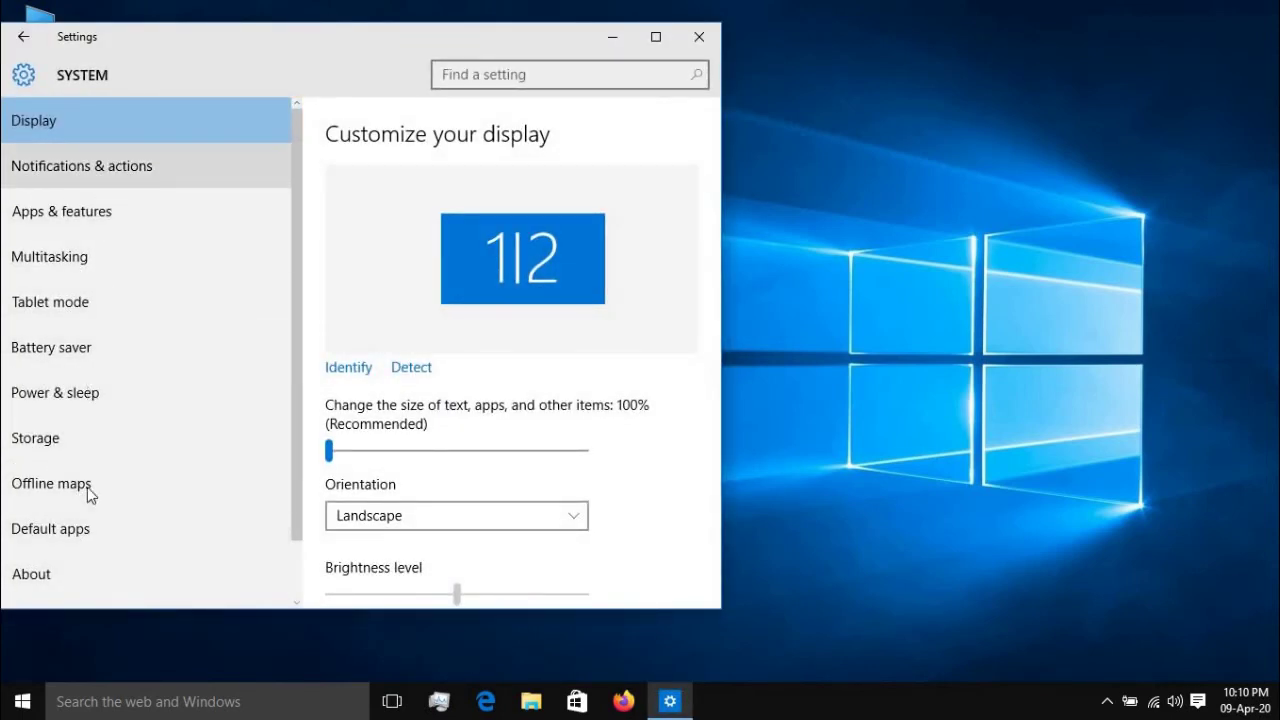
click(700, 38)
Open the desktop's personalization settings, try the tent, underwater and rock backgrounds, and set the blue Windows picture as the background
right_click(581, 68)
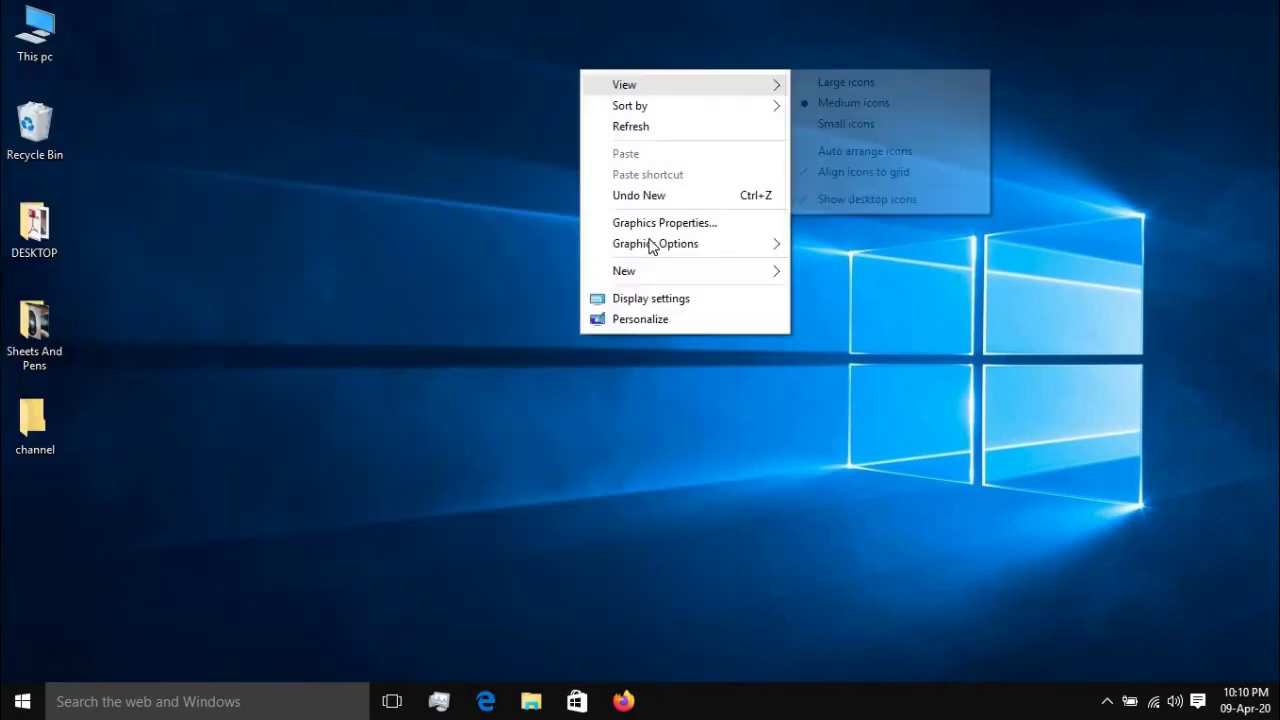
click(636, 322)
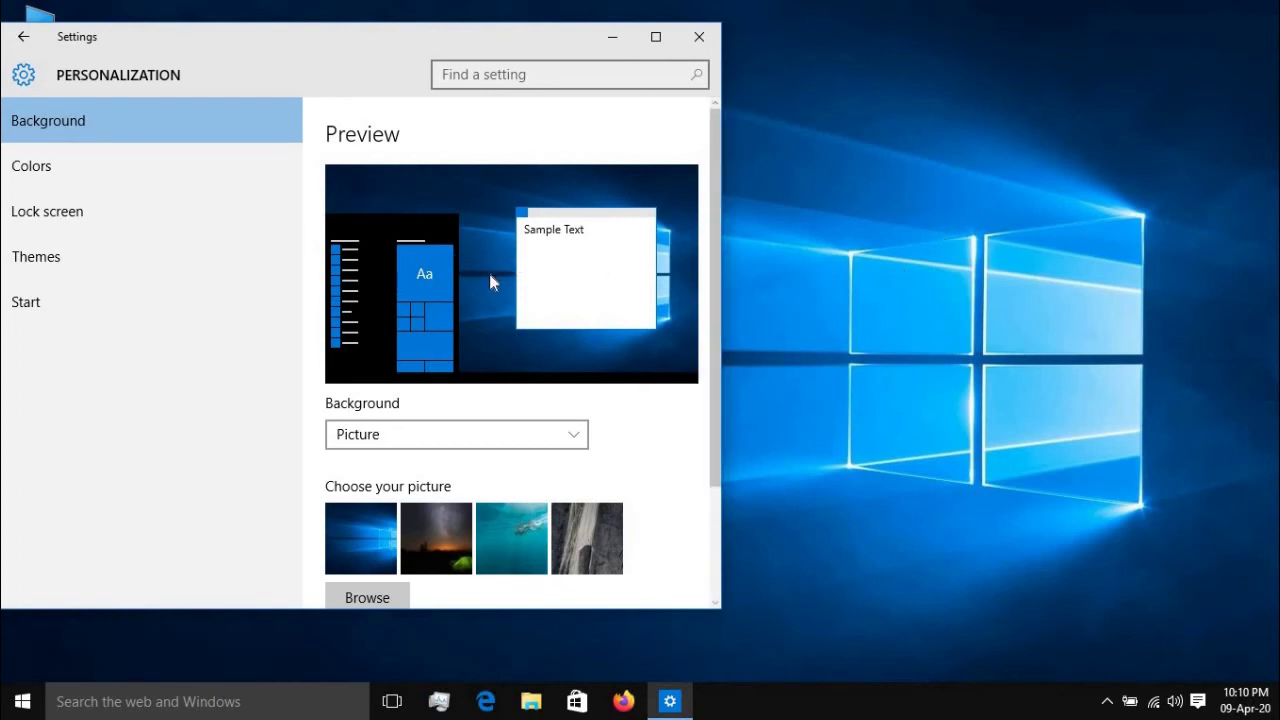
click(445, 545)
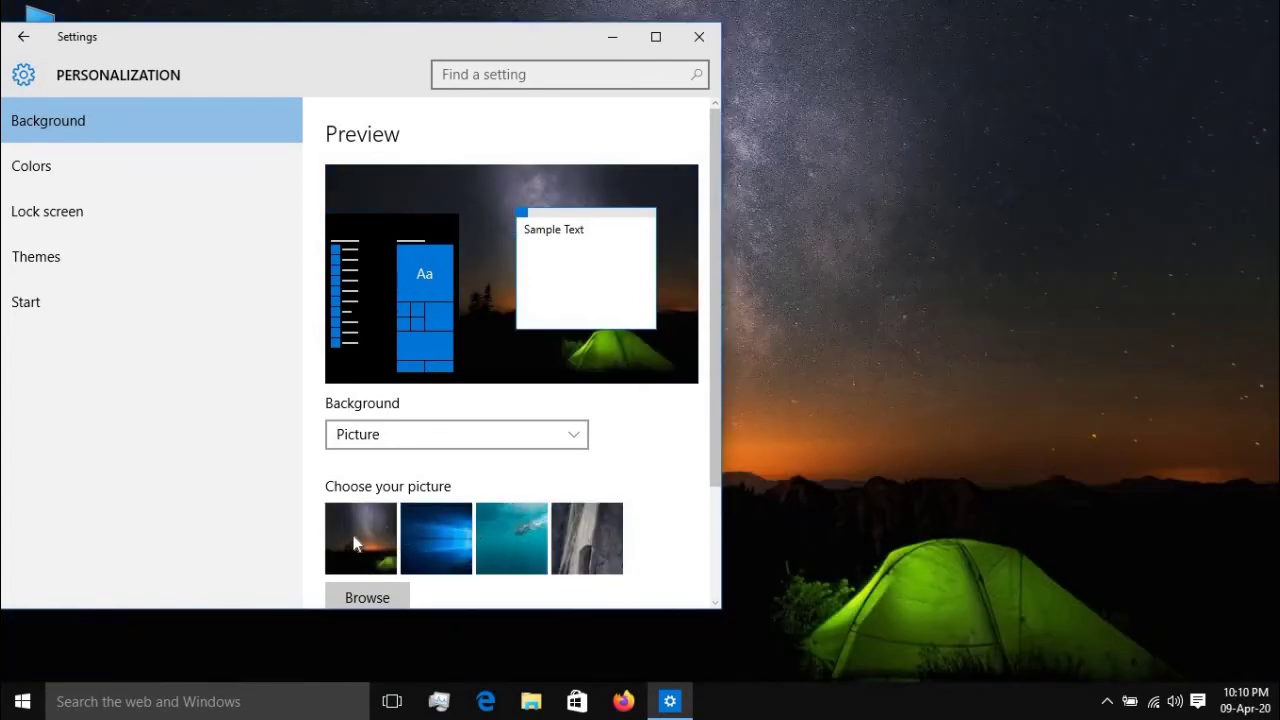
click(515, 521)
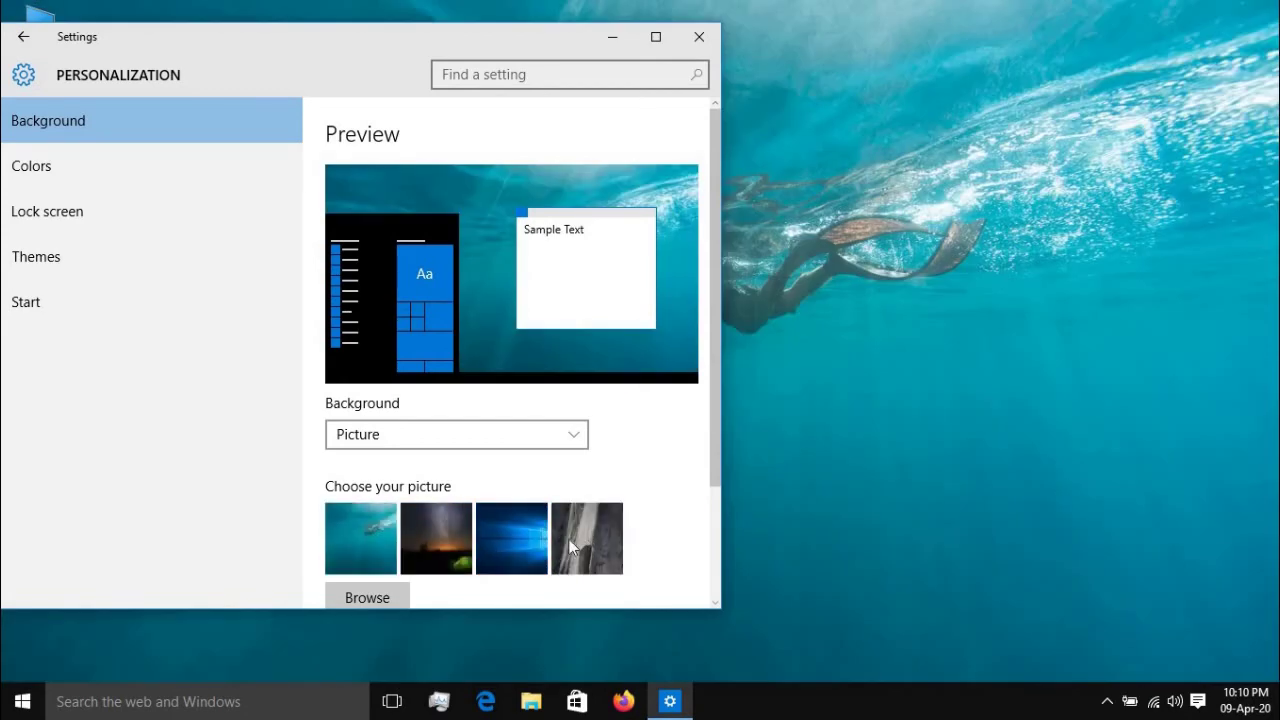
click(568, 538)
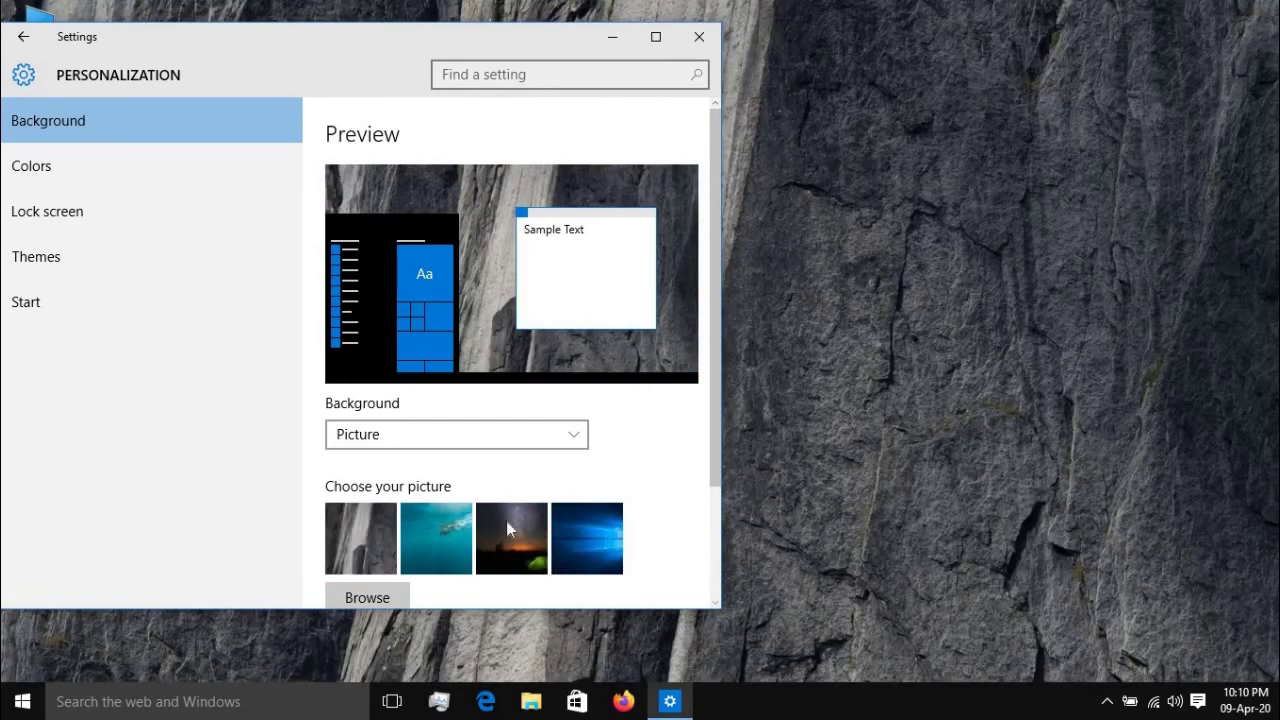
click(576, 545)
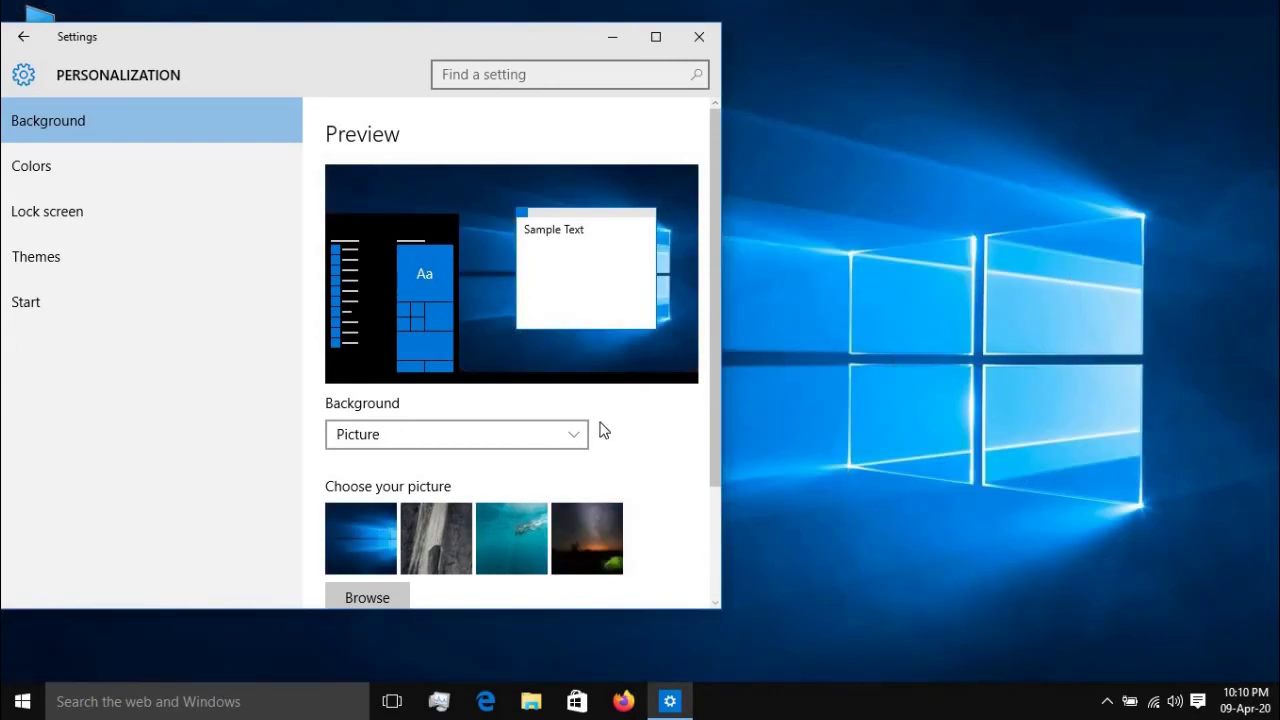
Try the Fill, Fit and Stretch options for the background picture and set its fit to Tile
scroll(600, 429, down, 3)
click(423, 527)
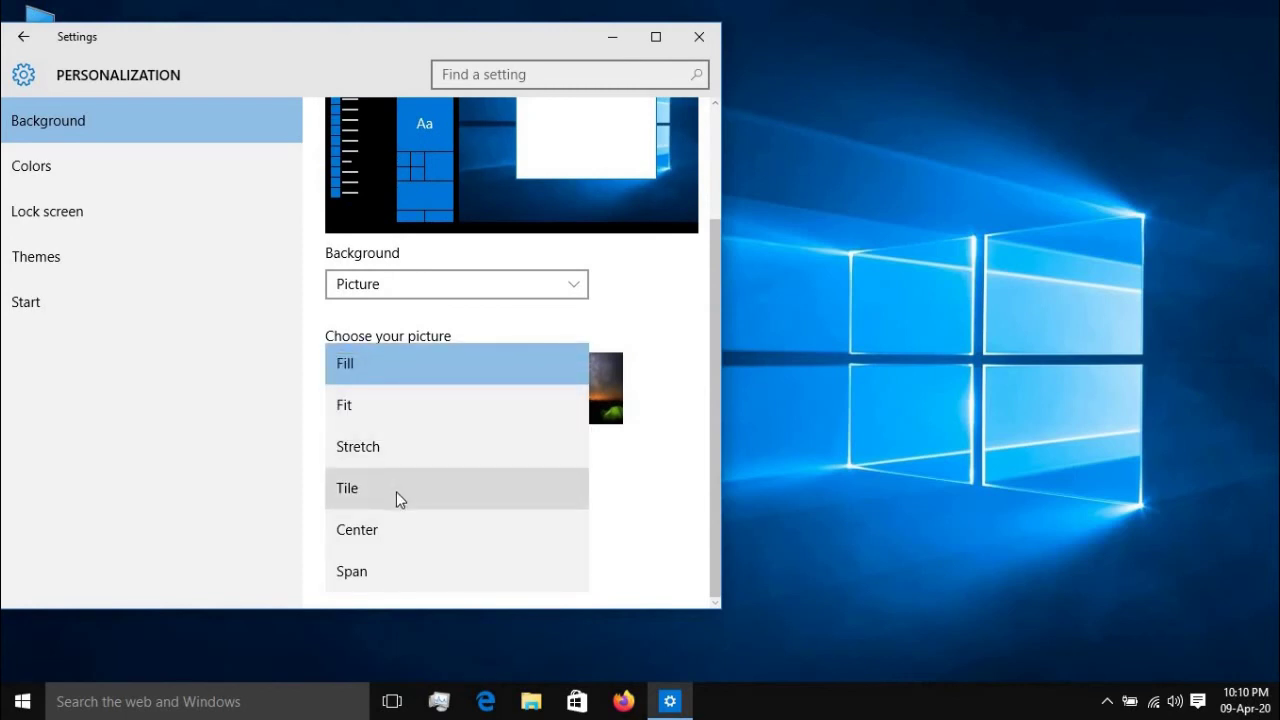
click(377, 358)
click(420, 540)
click(356, 410)
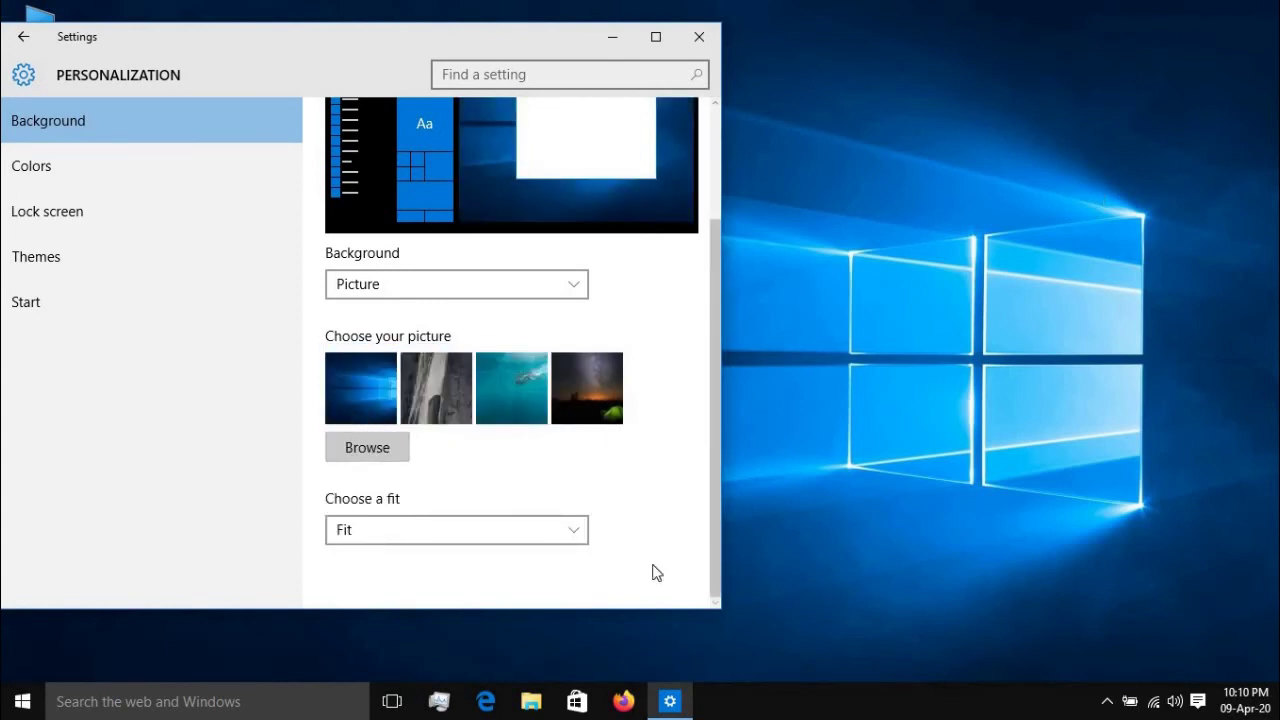
click(438, 528)
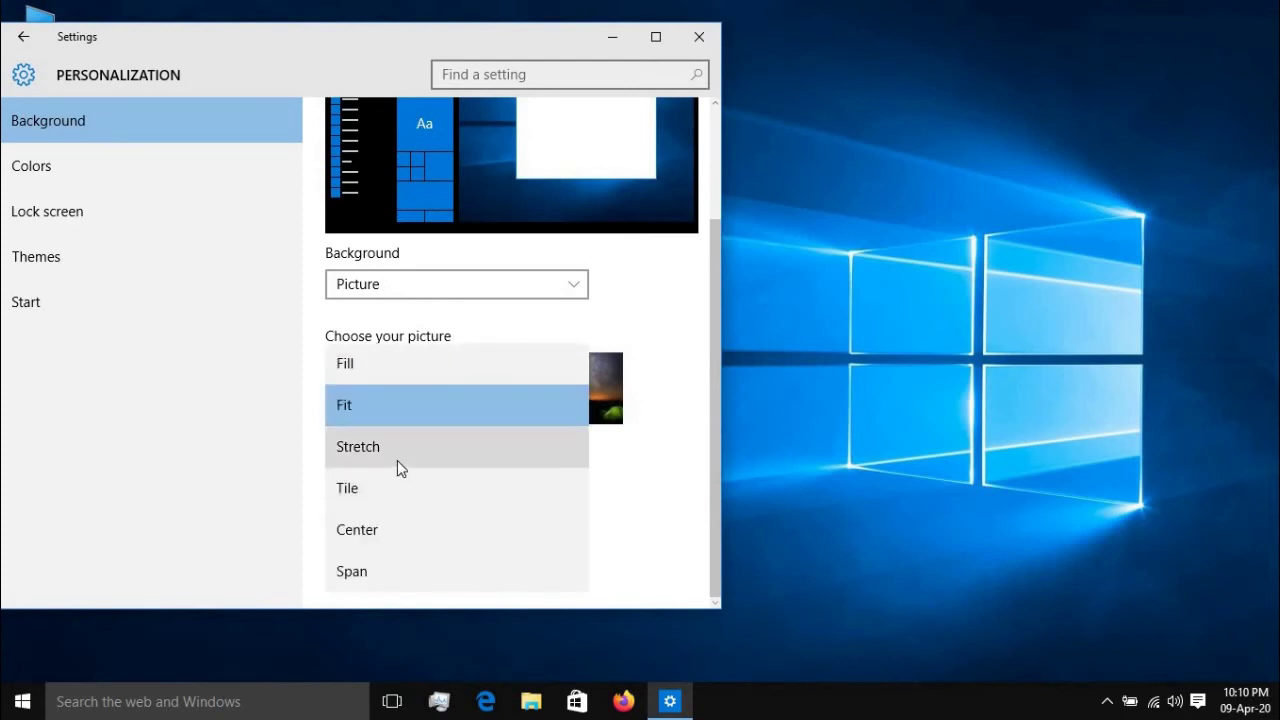
click(398, 462)
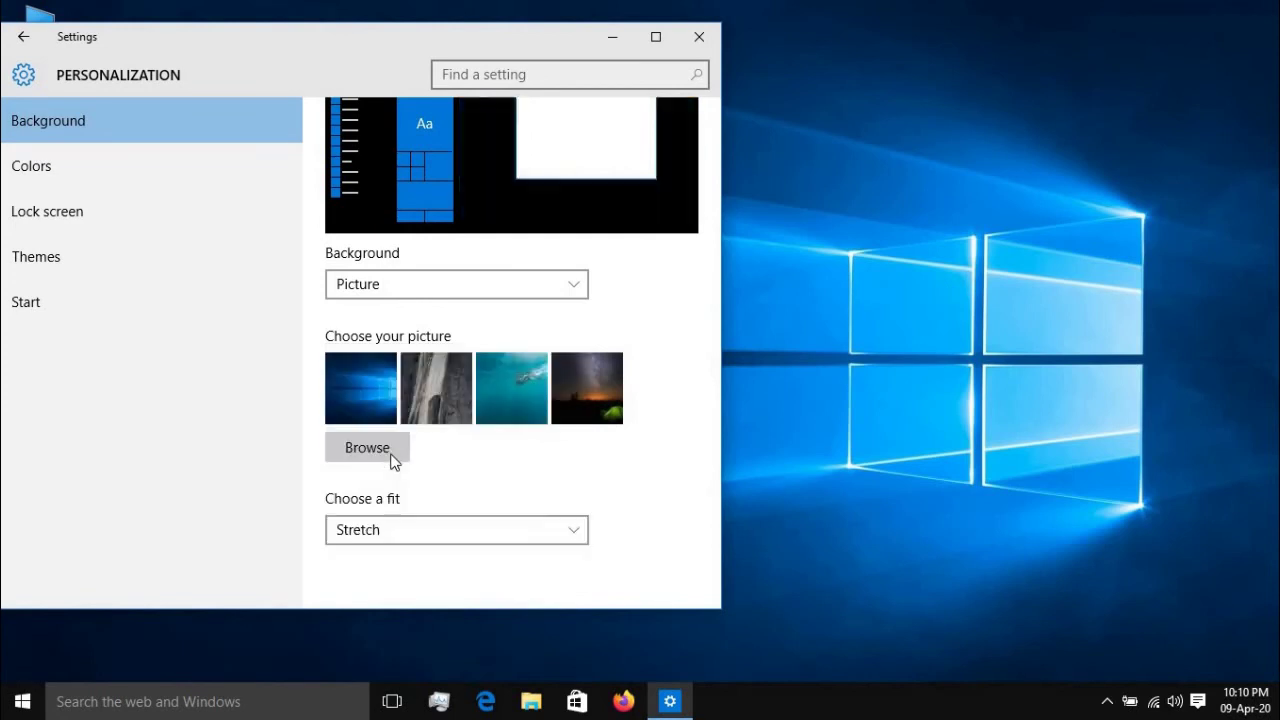
click(497, 534)
click(462, 490)
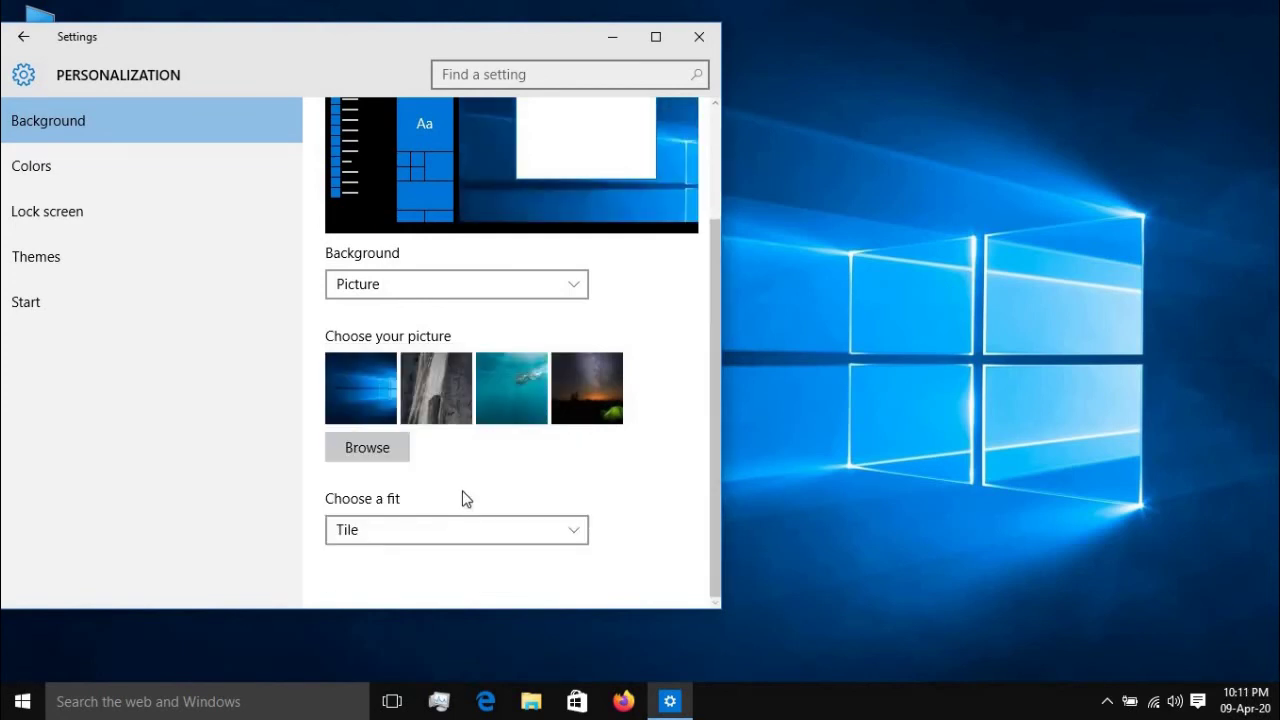
Compare the Stretch and Center fits in the background preview and return the fit to Tile
scroll(453, 529, down, 2)
scroll(455, 530, up, 5)
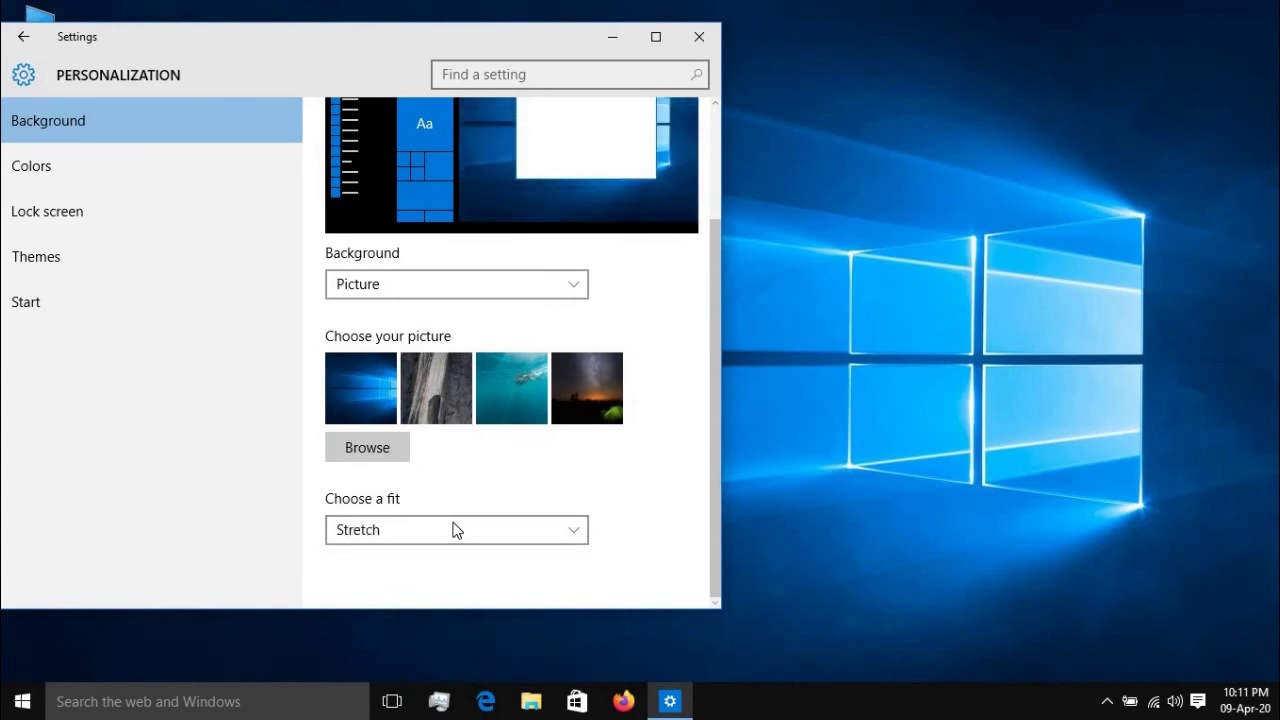
scroll(457, 531, down, 4)
scroll(588, 205, up, 2)
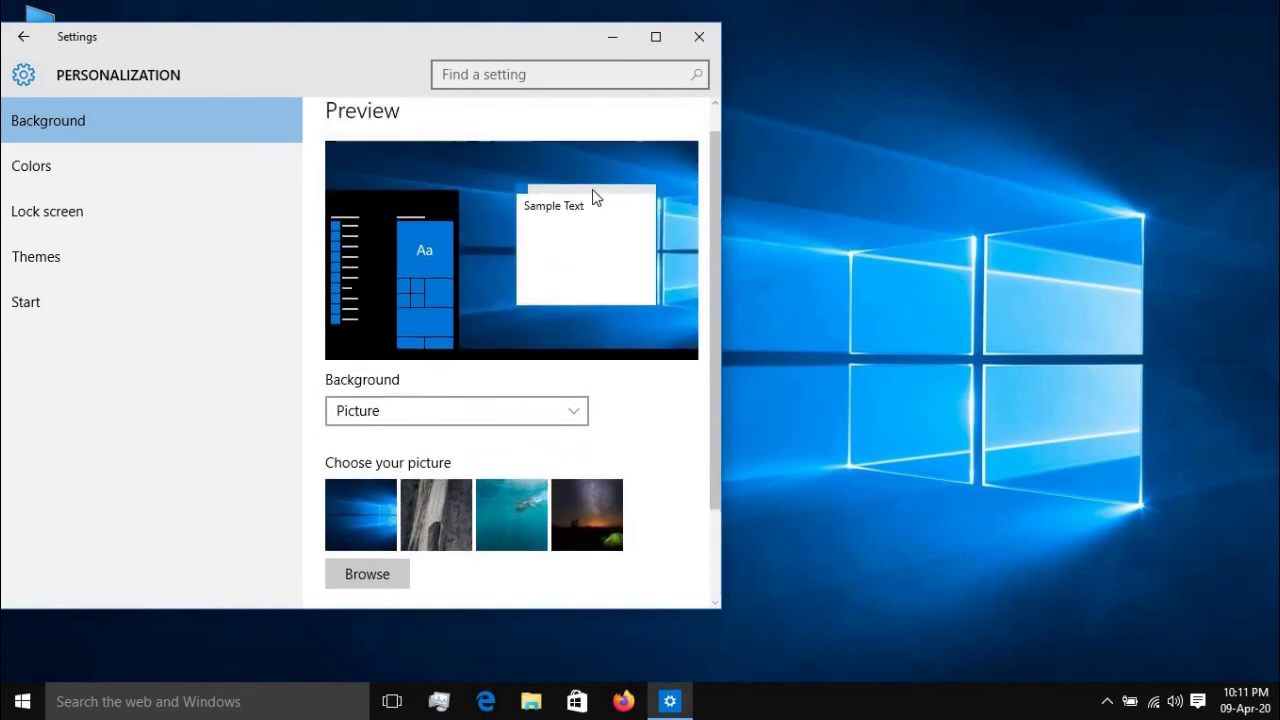
scroll(591, 228, down, 2)
scroll(500, 518, up, 3)
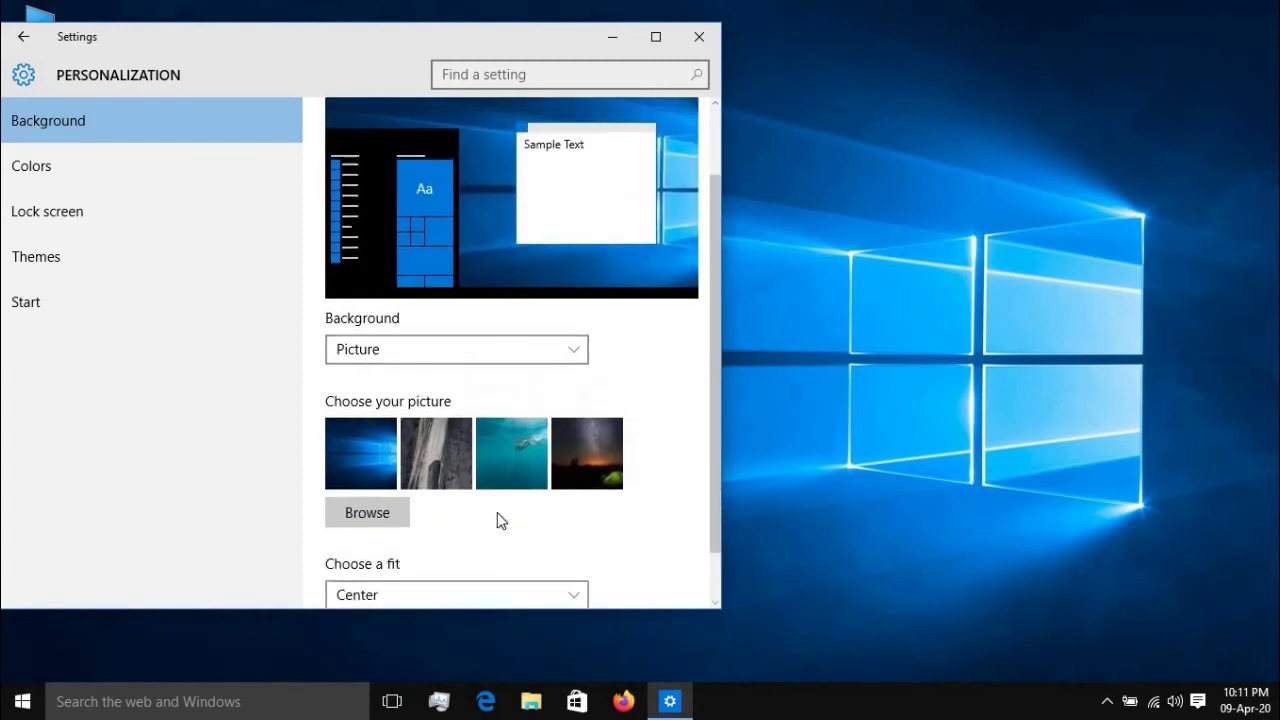
scroll(480, 574, down, 4)
scroll(445, 525, up, 5)
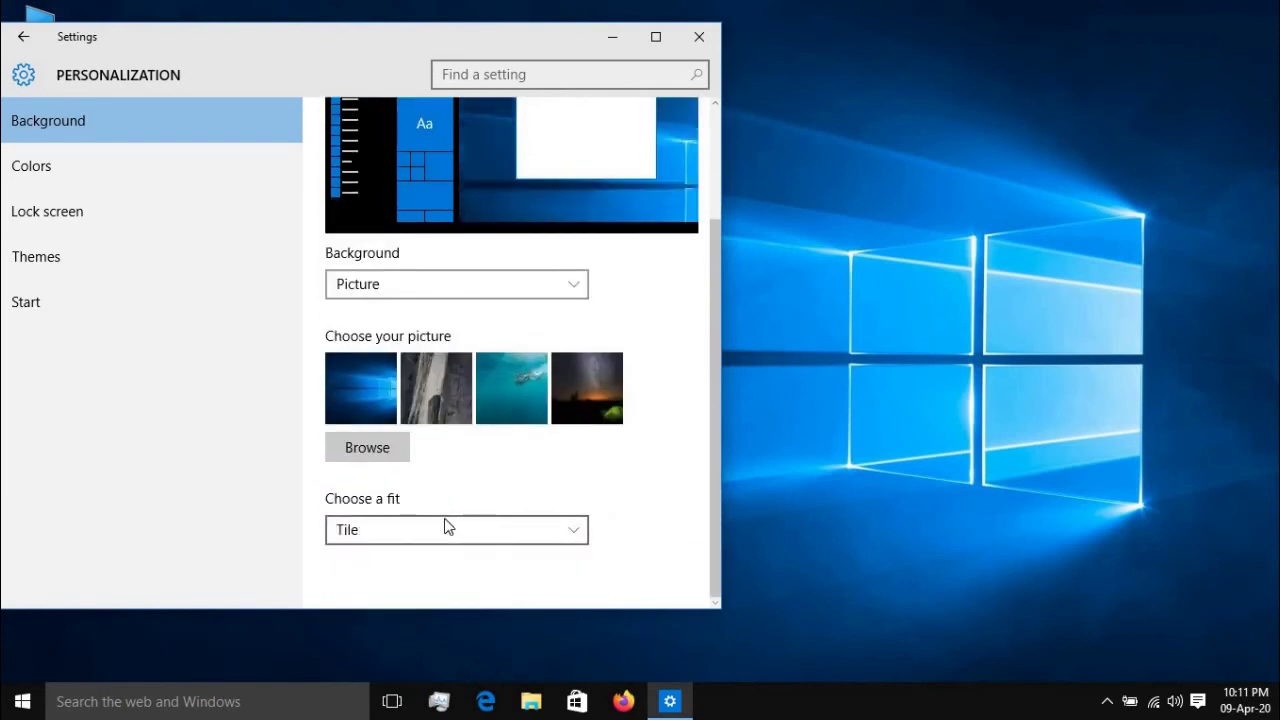
Open the color settings, view the accent color choices, and check the current tile color in the Start menu
click(135, 163)
scroll(477, 347, down, 3)
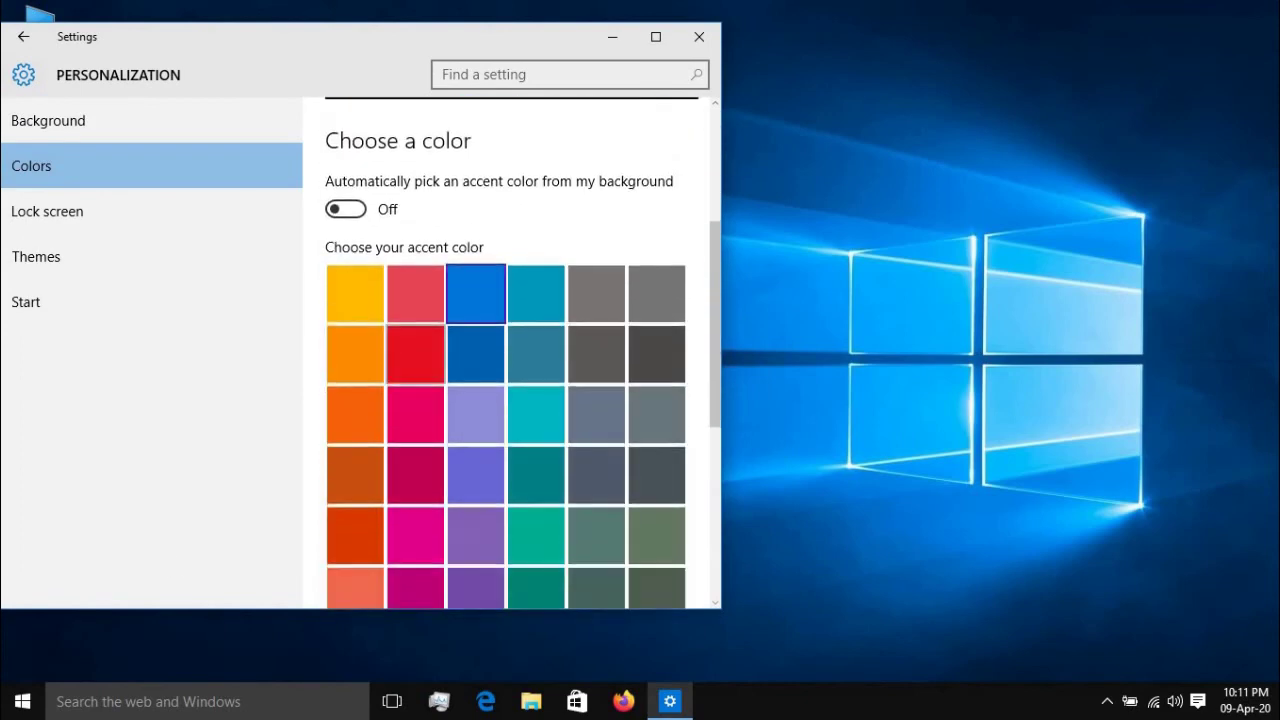
click(22, 701)
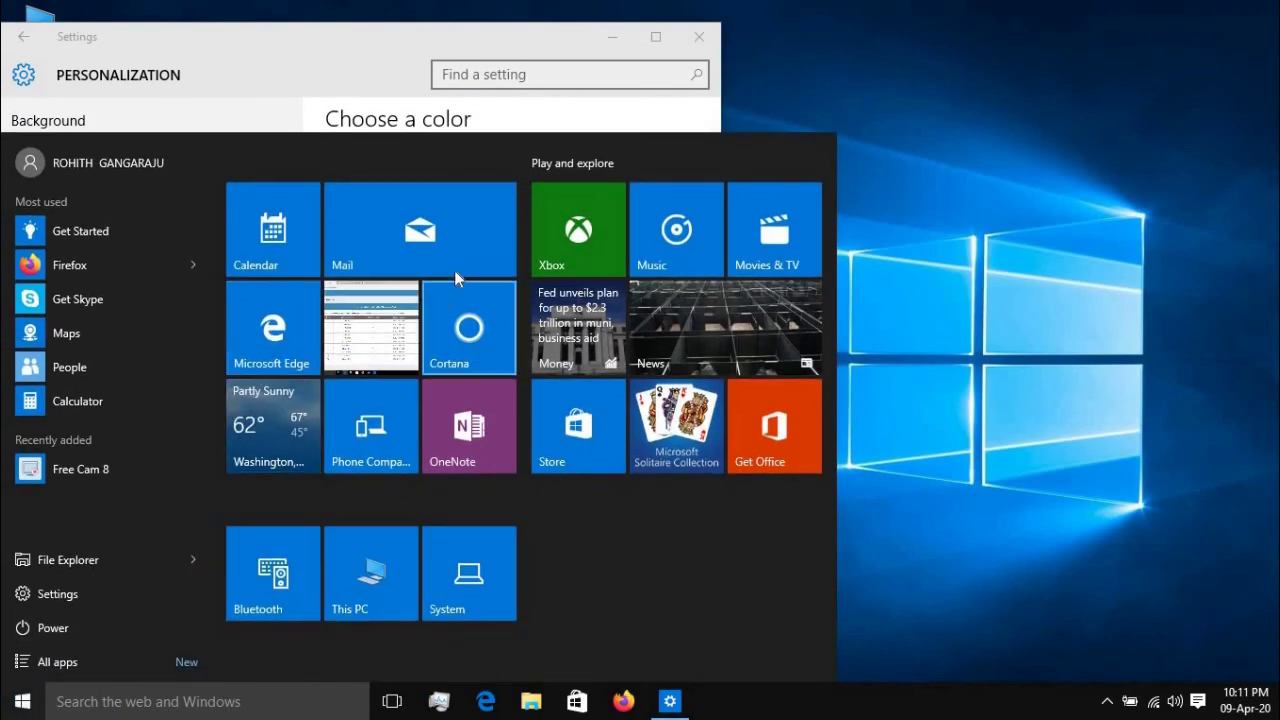
click(313, 100)
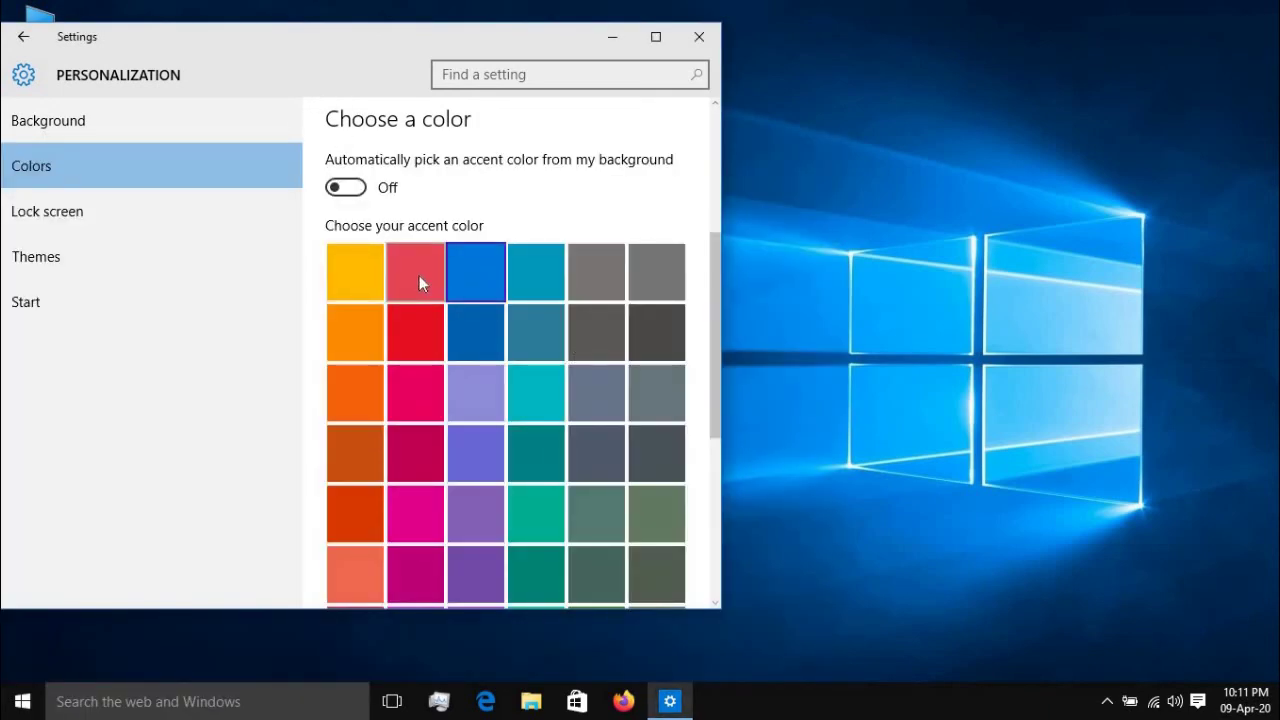
Apply the light red accent color, check it in the Start menu, and restore the blue accent color
click(419, 275)
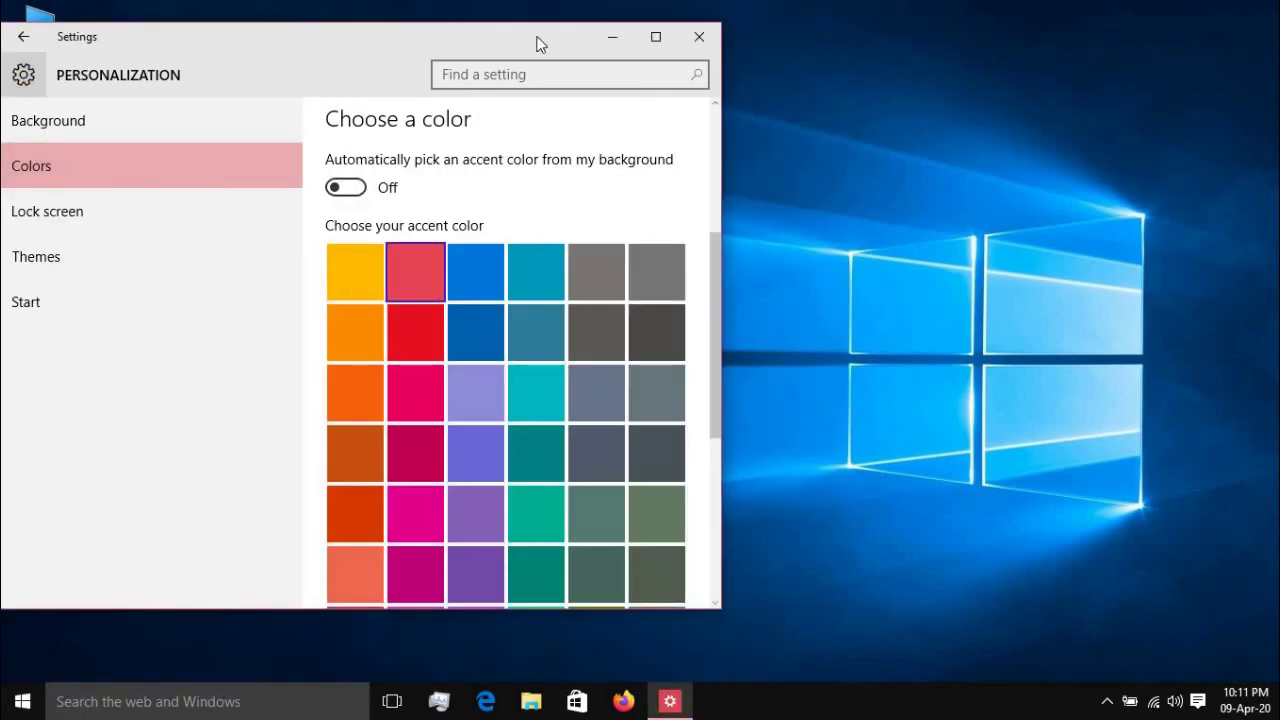
click(22, 701)
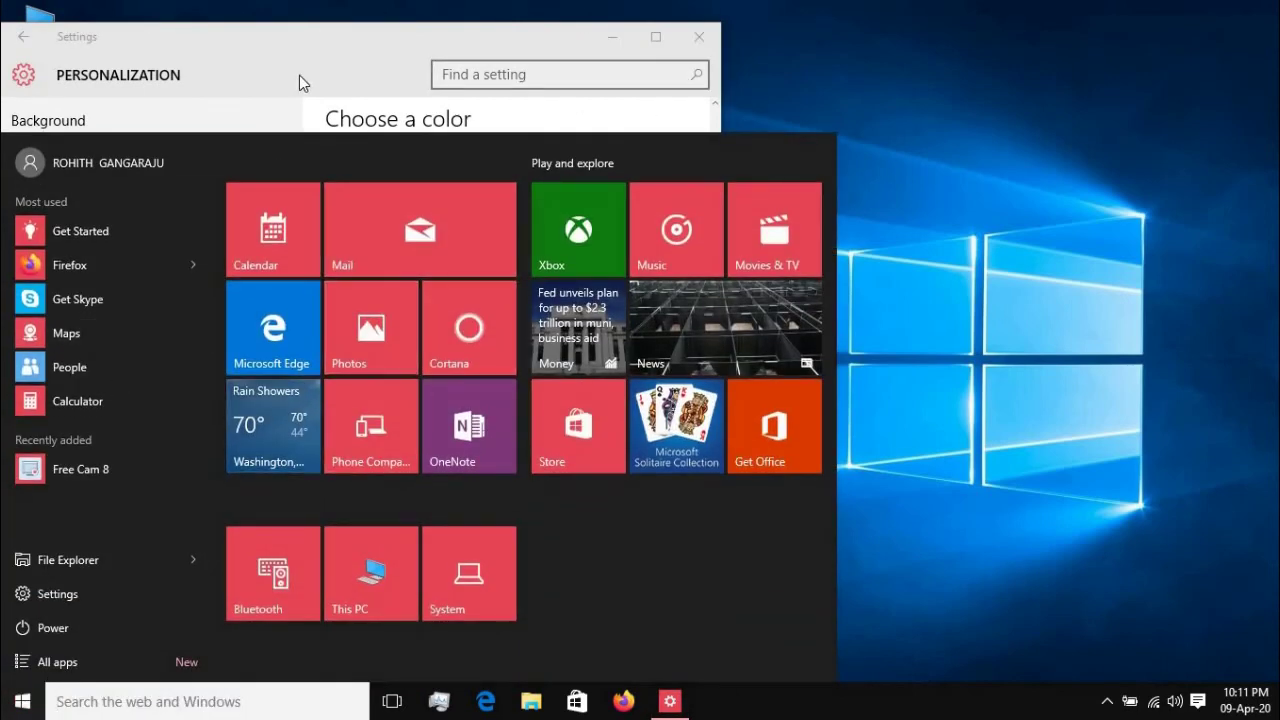
click(301, 75)
click(483, 266)
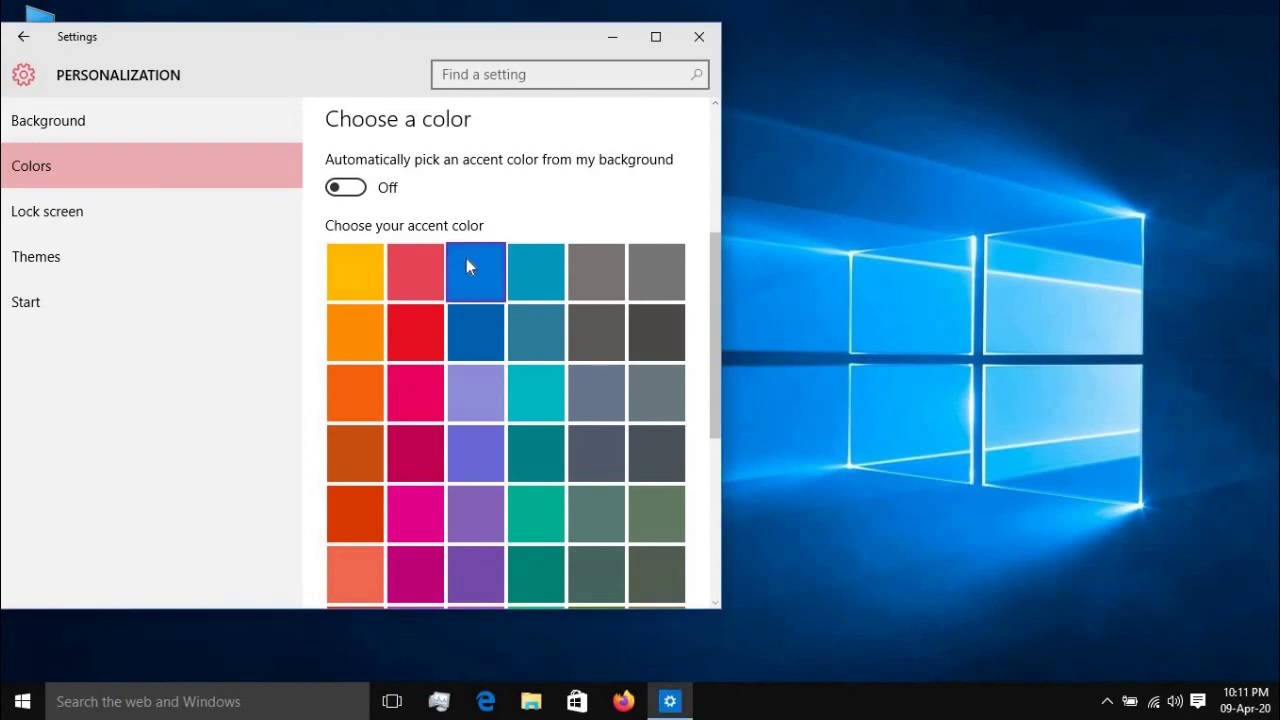
Turn on automatically picking an accent color from the background
scroll(473, 248, up, 3)
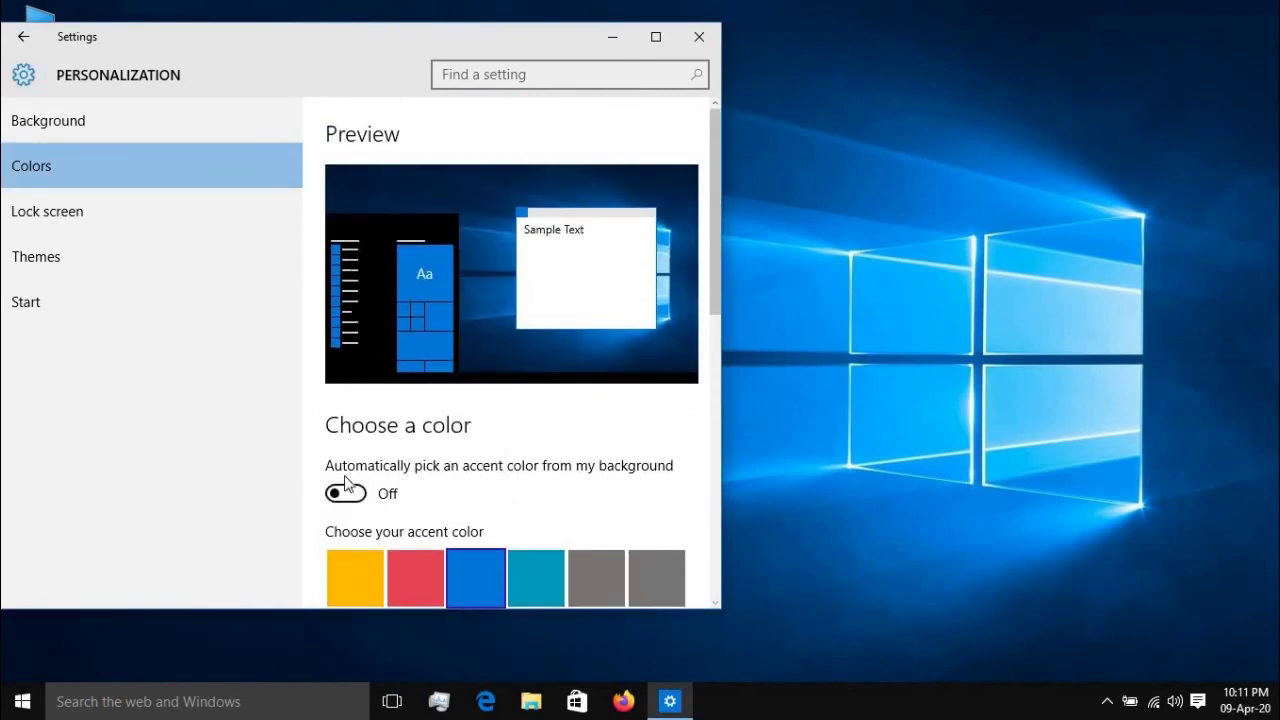
click(361, 500)
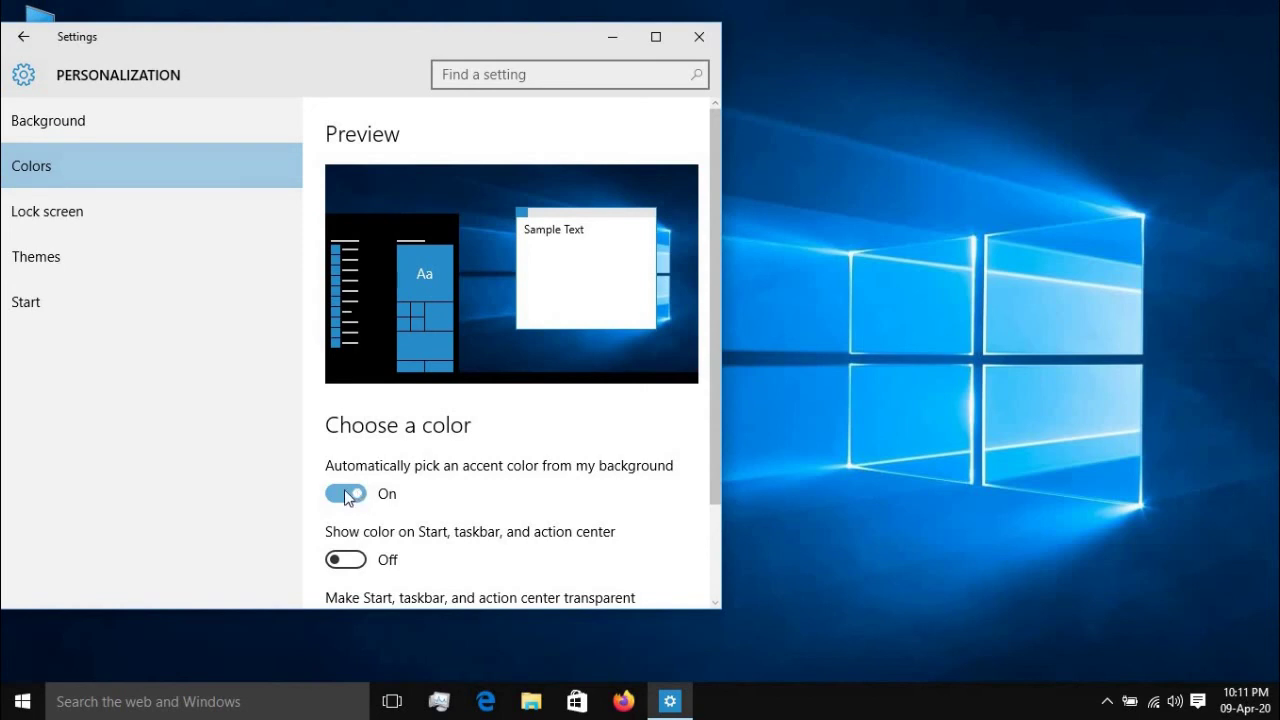
click(347, 495)
Open the lock screen settings and review the preview, picture choices and status app options
click(158, 215)
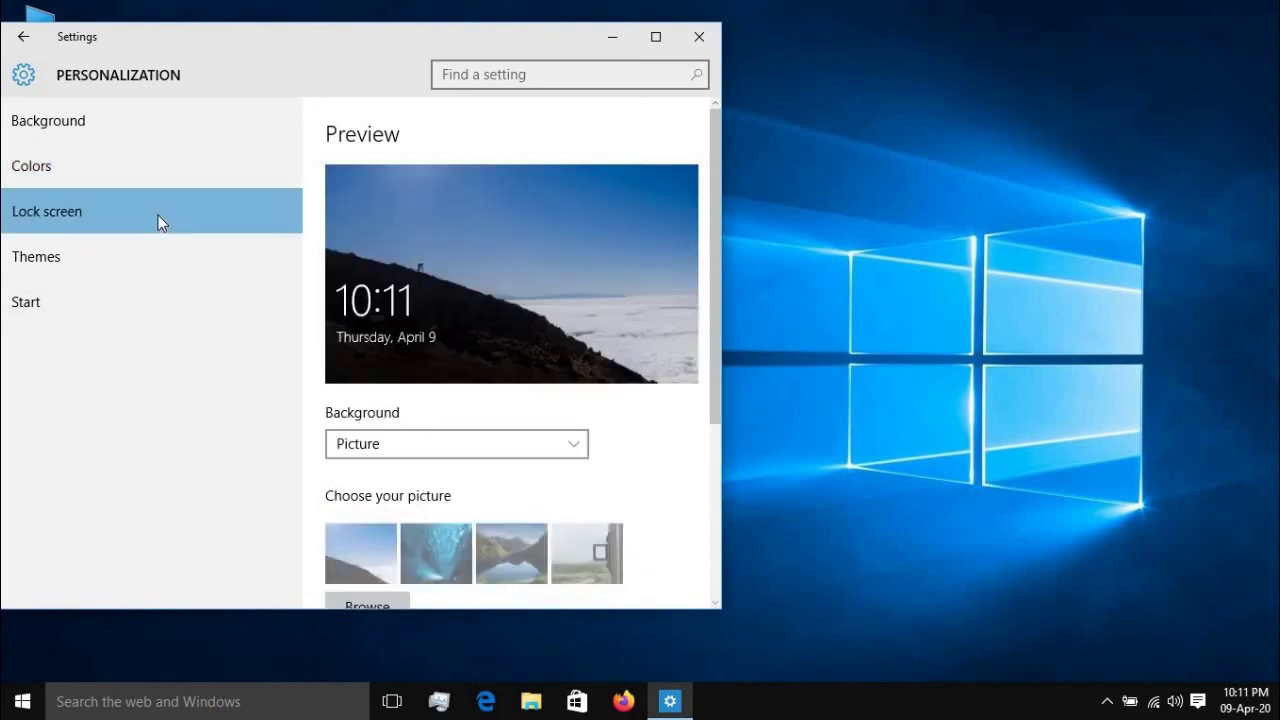
scroll(466, 330, down, 5)
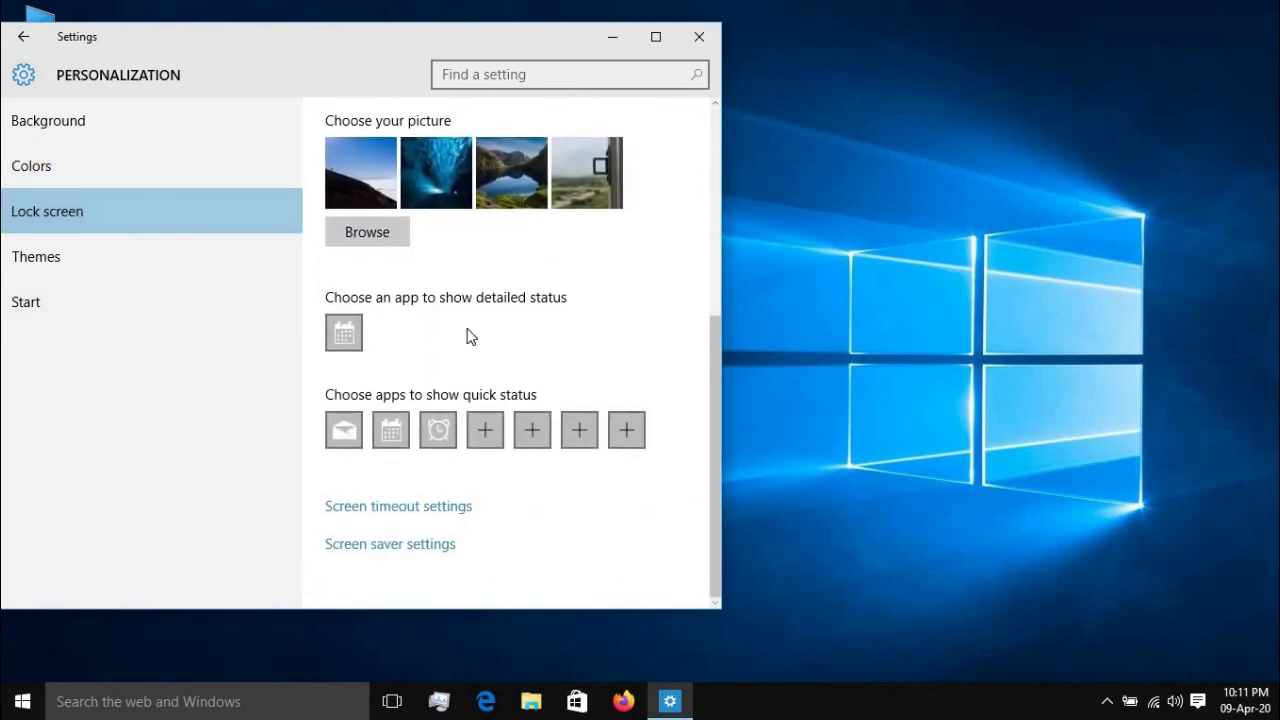
scroll(470, 337, up, 5)
scroll(466, 330, down, 5)
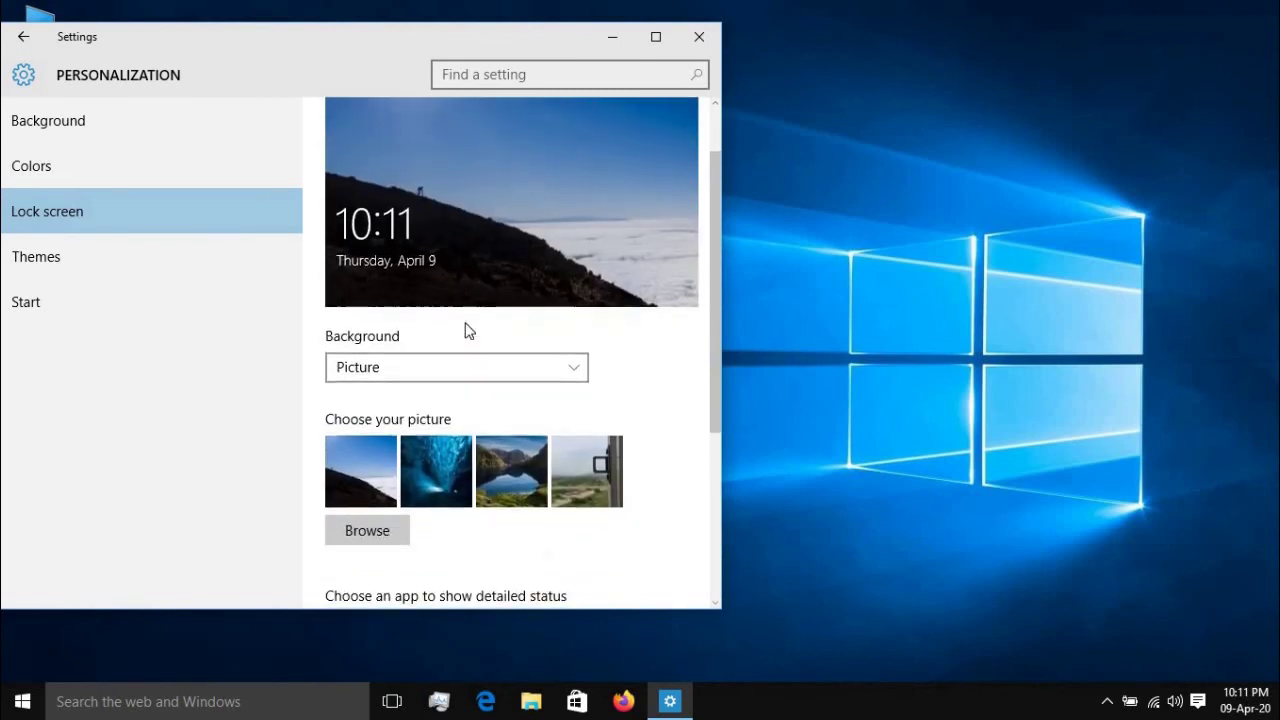
scroll(466, 330, up, 5)
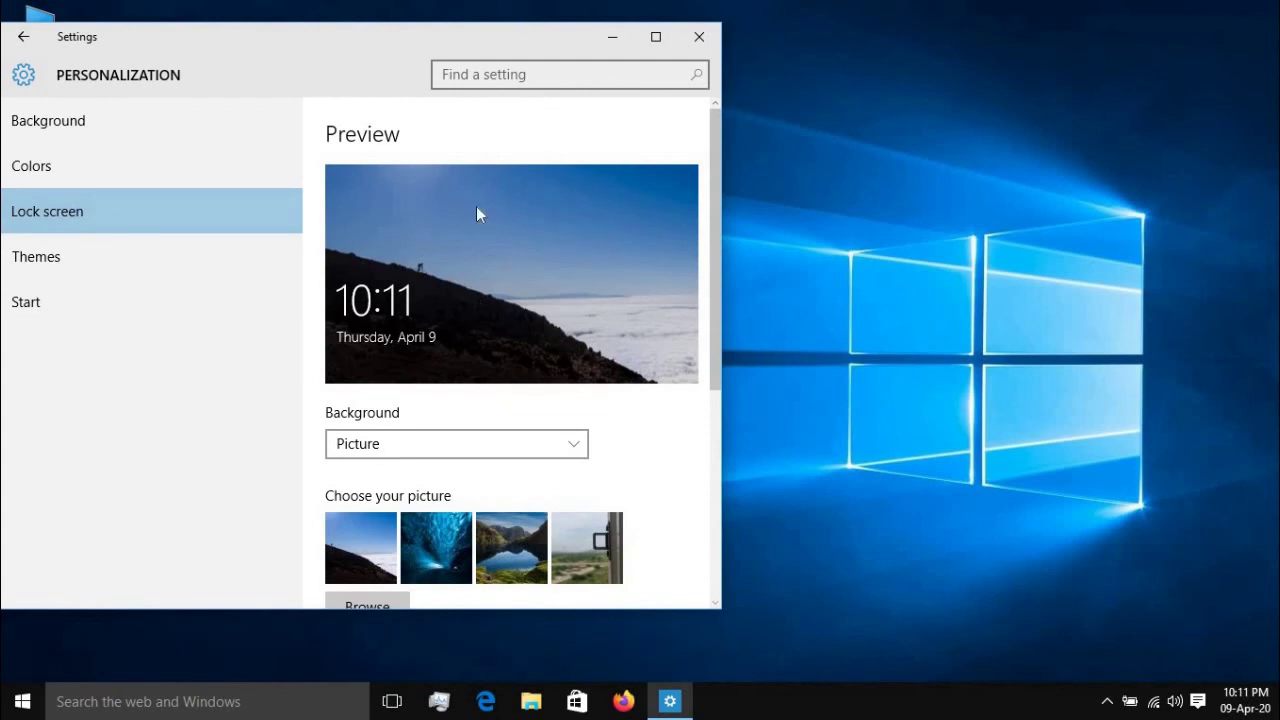
scroll(410, 366, down, 3)
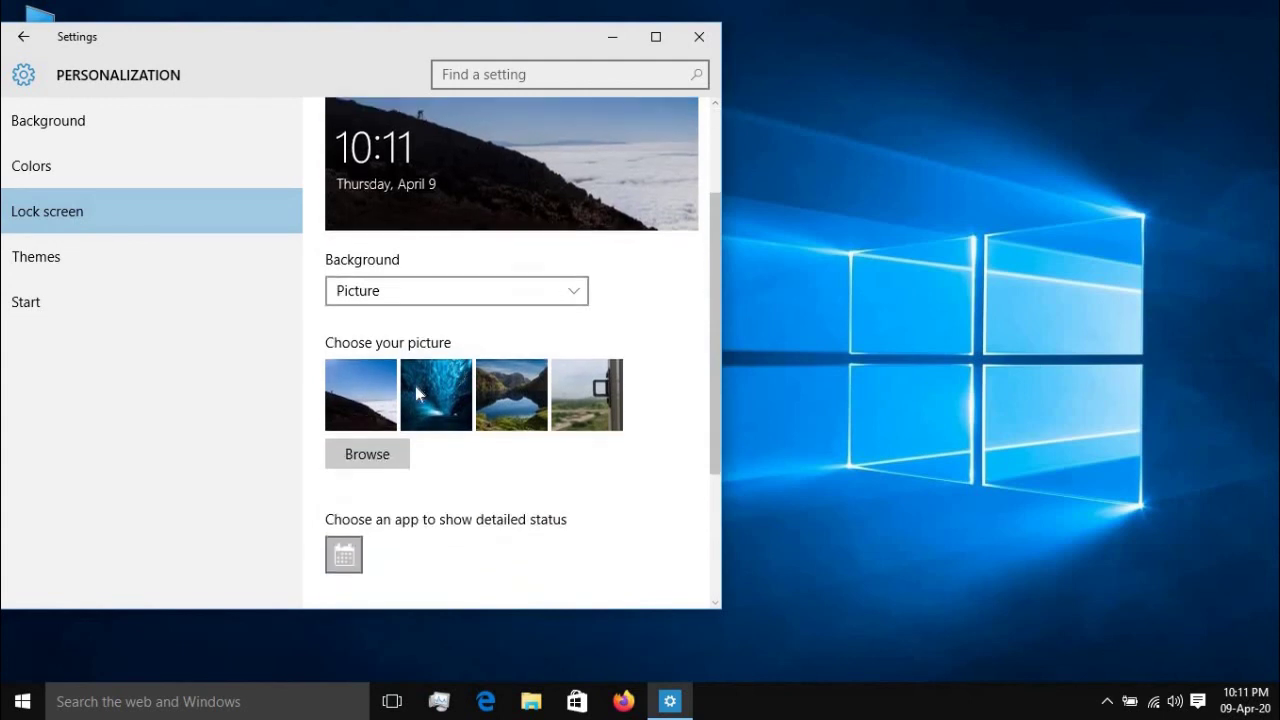
Try the blue ice cave picture on the lock screen and set the mountain lake picture as its background
click(415, 386)
scroll(418, 323, up, 3)
scroll(428, 362, down, 3)
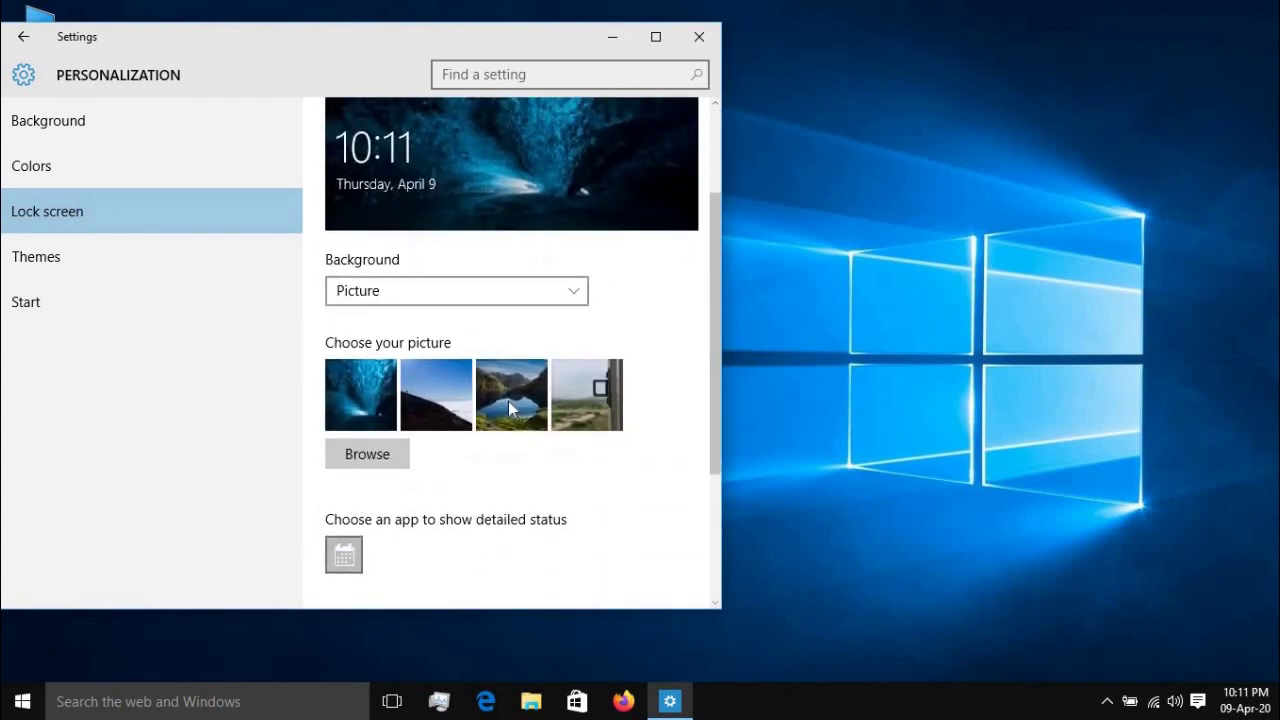
click(512, 400)
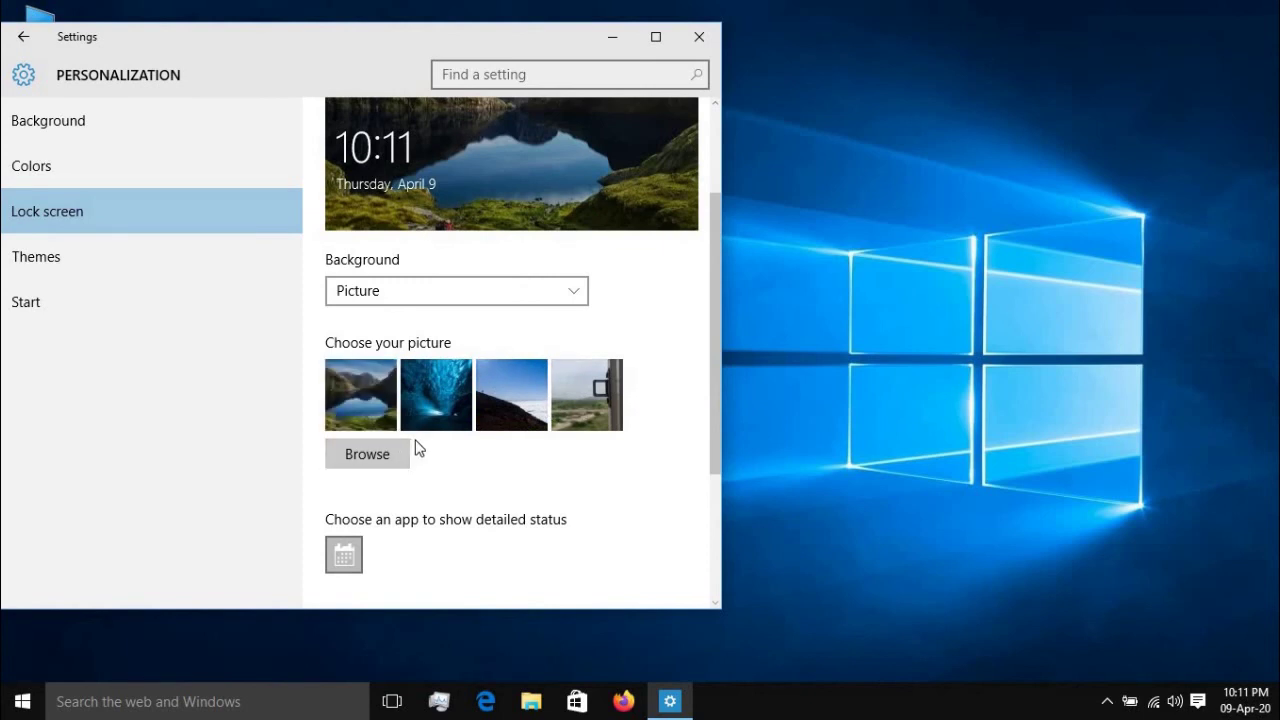
Open the theme settings from the Themes section of the personalization settings
click(161, 266)
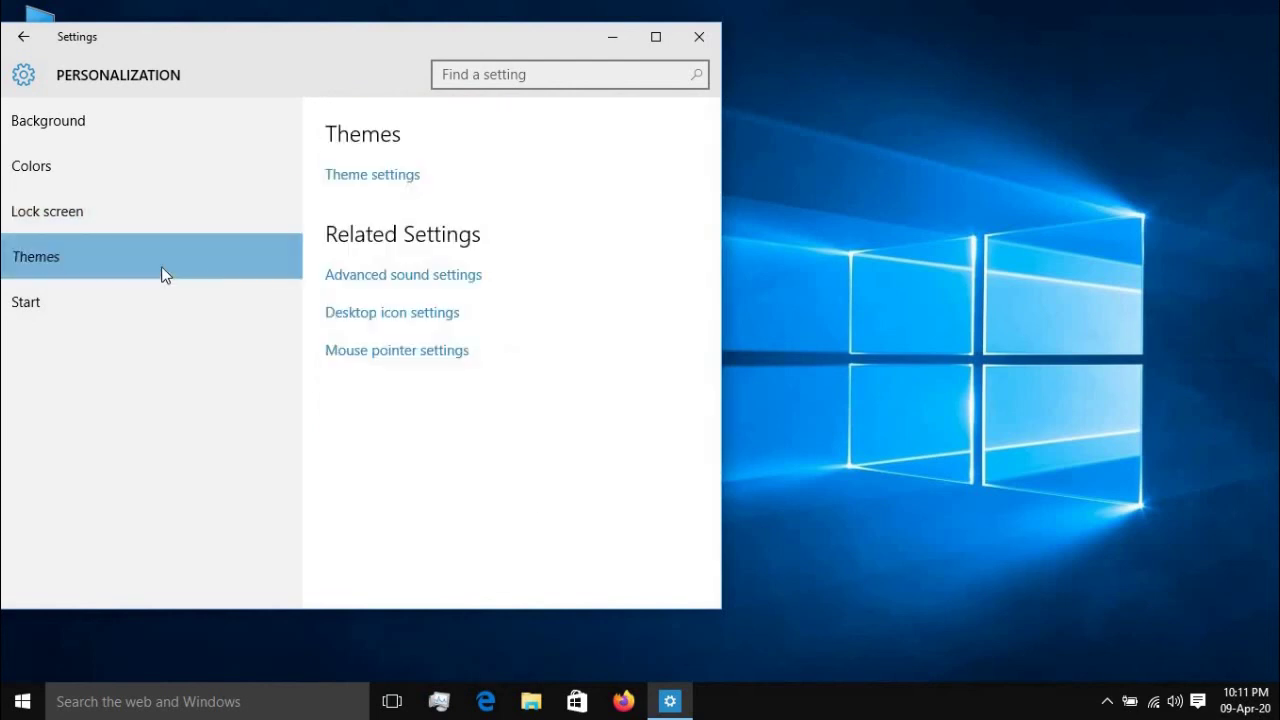
click(400, 176)
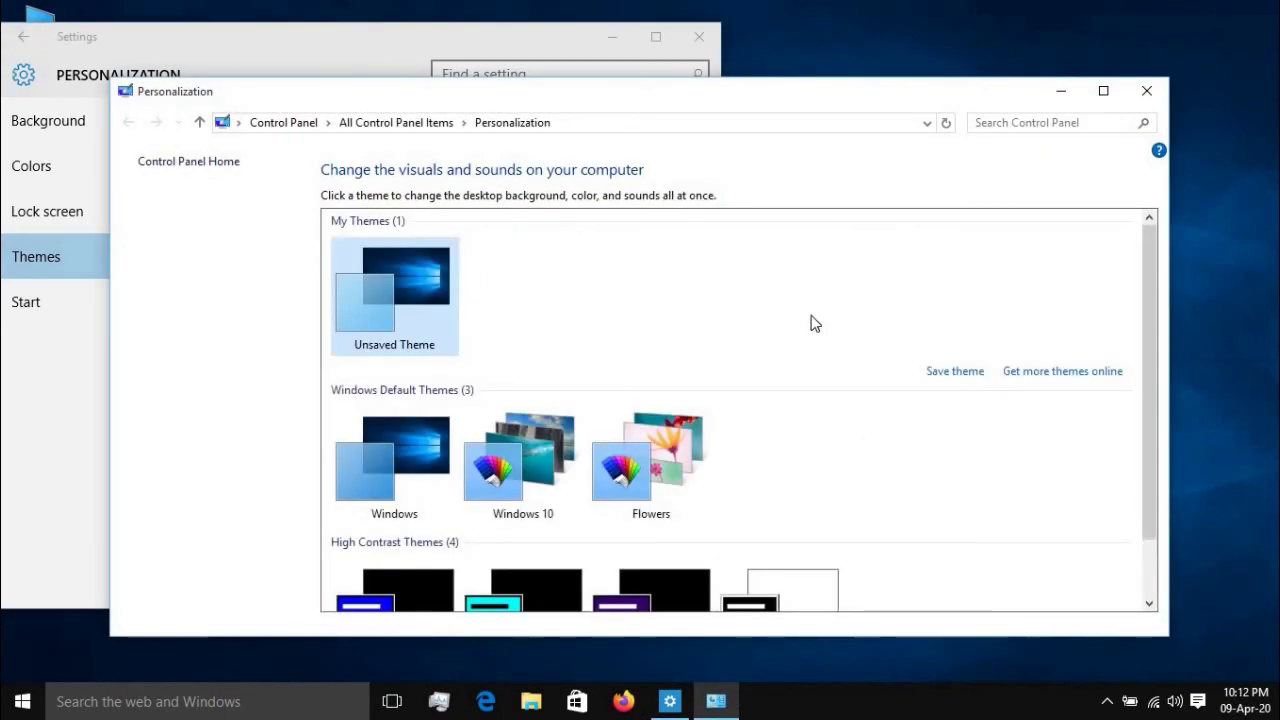
Apply the Windows 10 default theme and minimize both personalization windows to view the new desktop background
scroll(540, 405, down, 2)
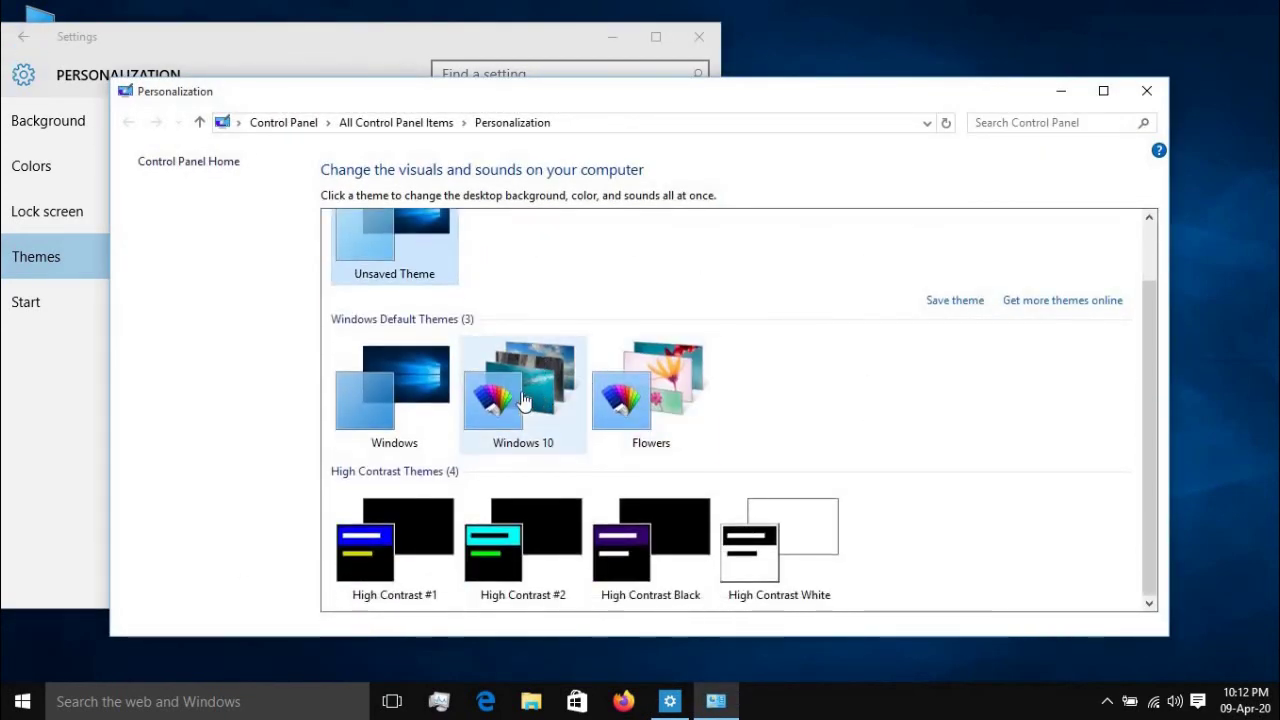
click(524, 400)
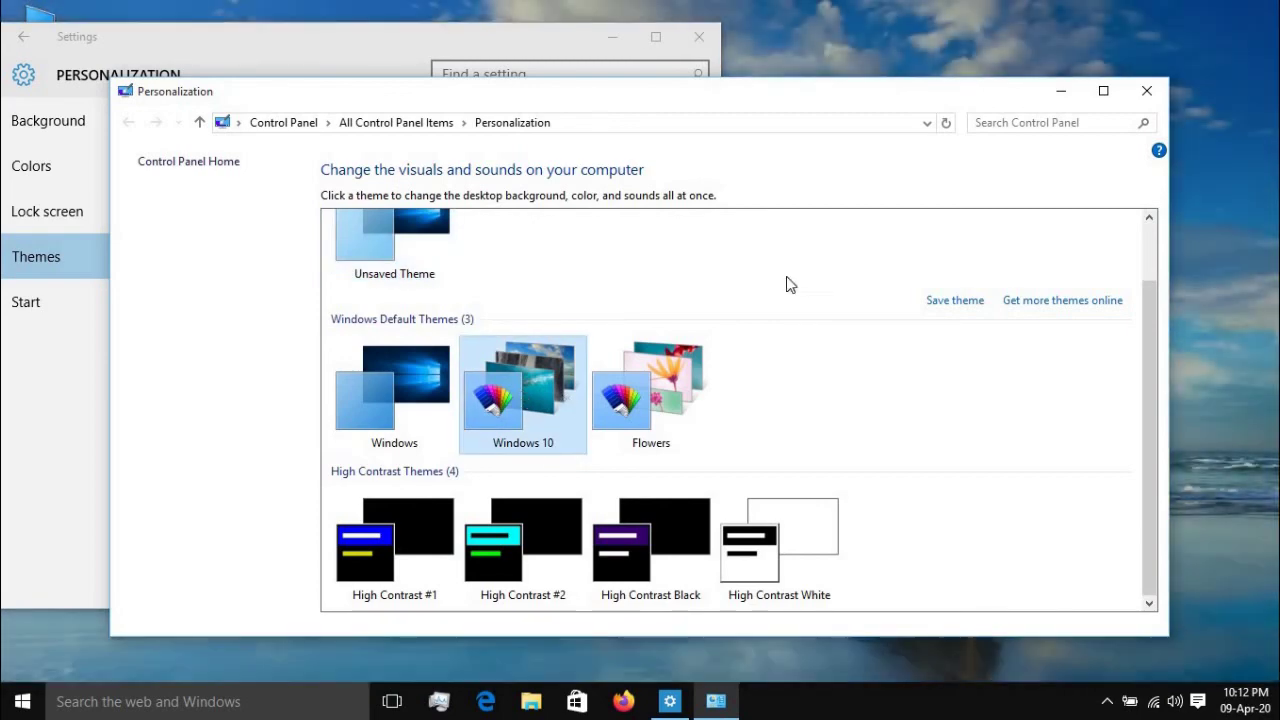
click(1063, 95)
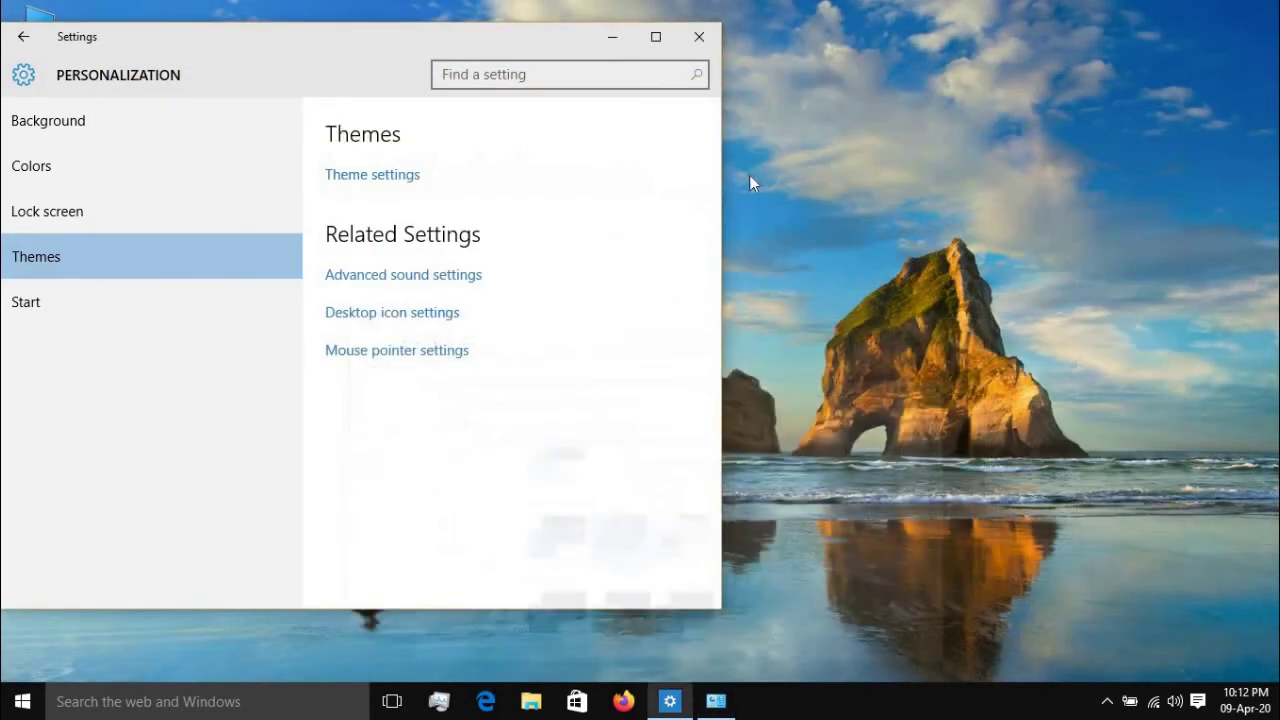
click(612, 37)
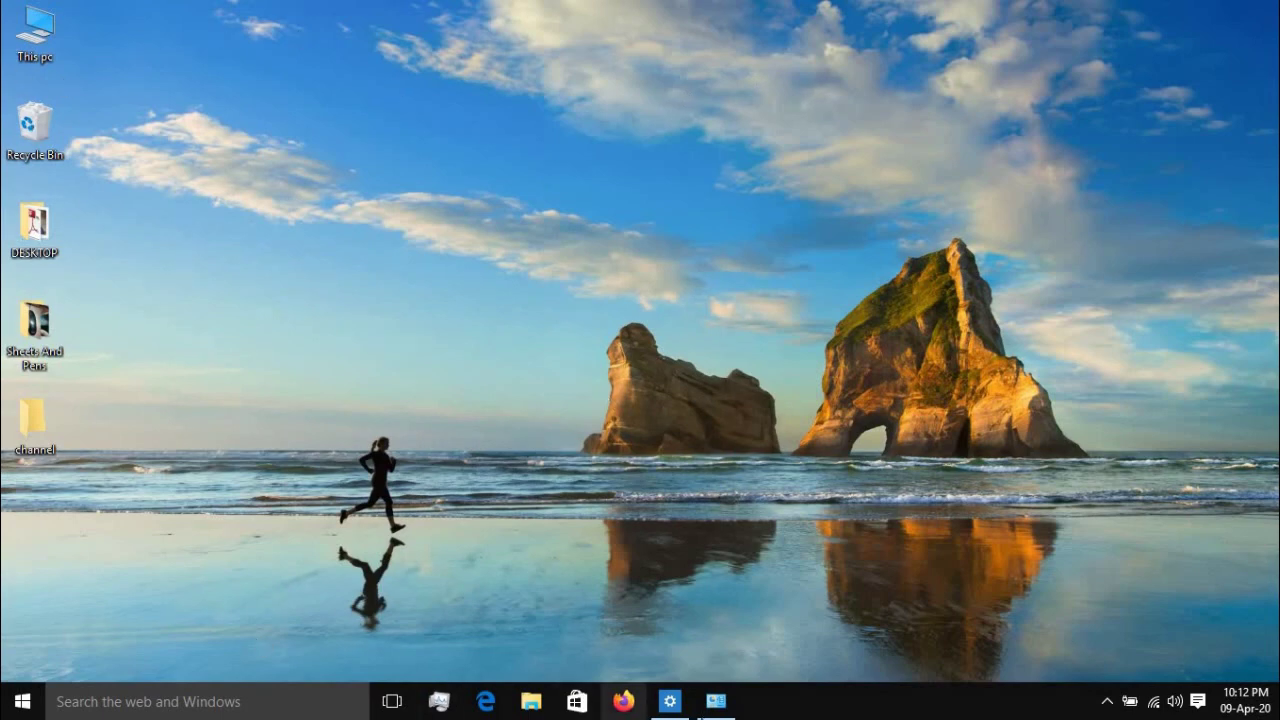
Restore both personalization windows and review the Start settings for app lists, full screen and Jump Lists
click(715, 701)
click(670, 701)
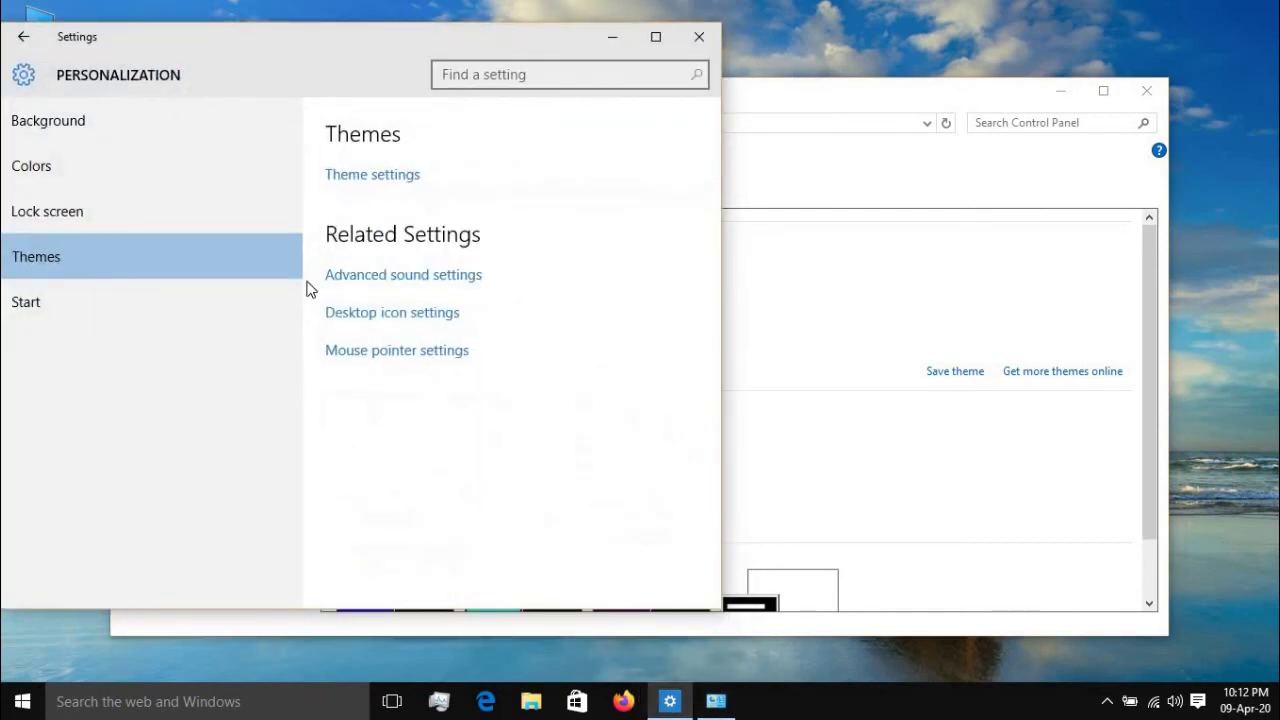
click(194, 306)
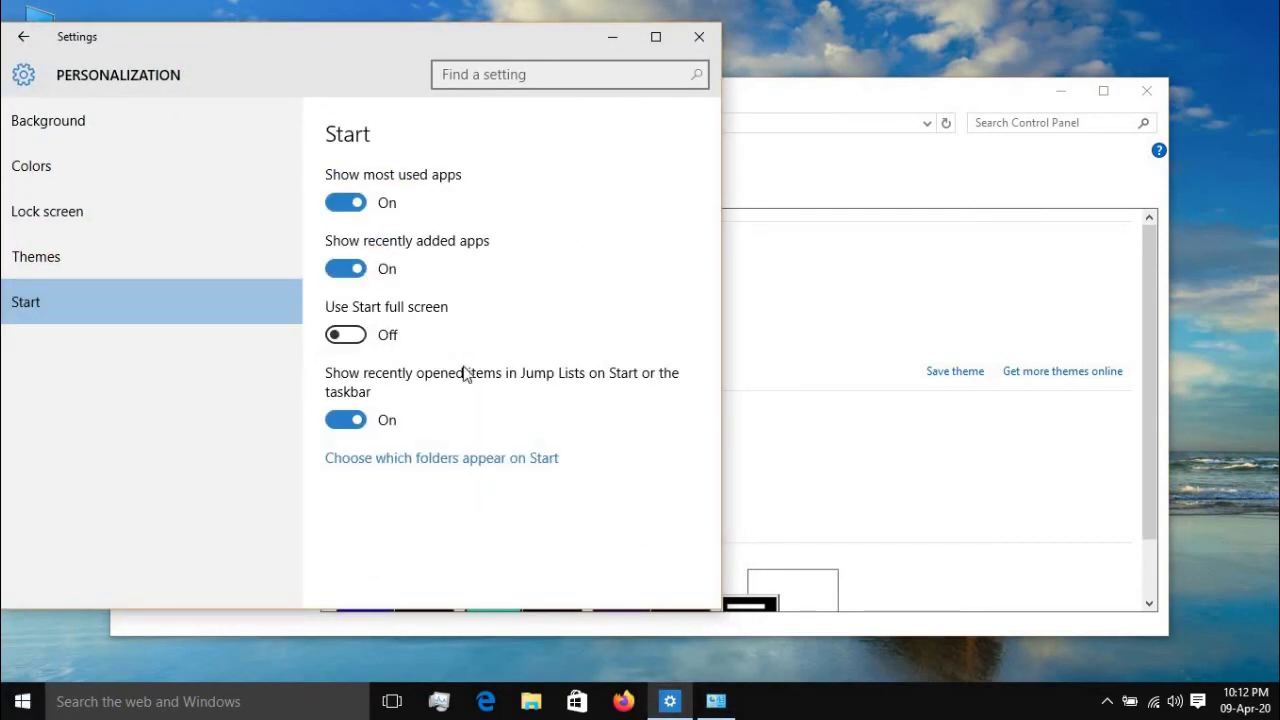
Close the Settings and theme windows and open the desktop's context menu
click(23, 36)
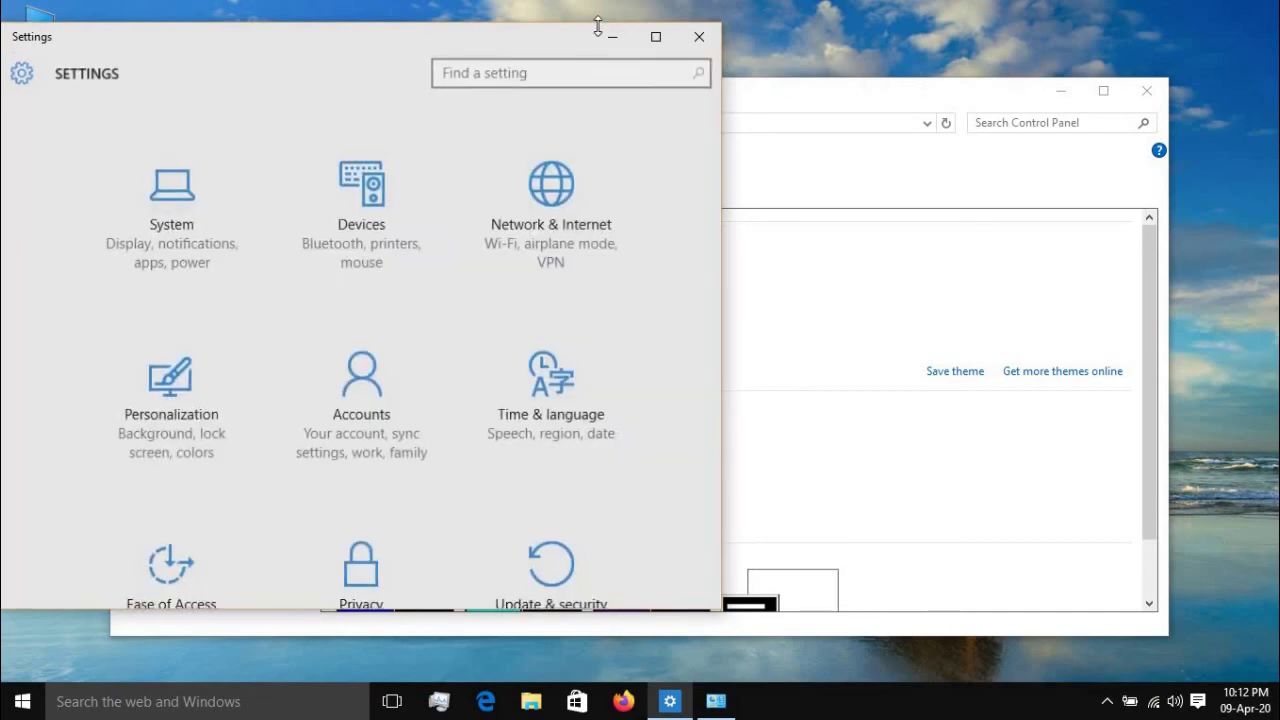
click(700, 36)
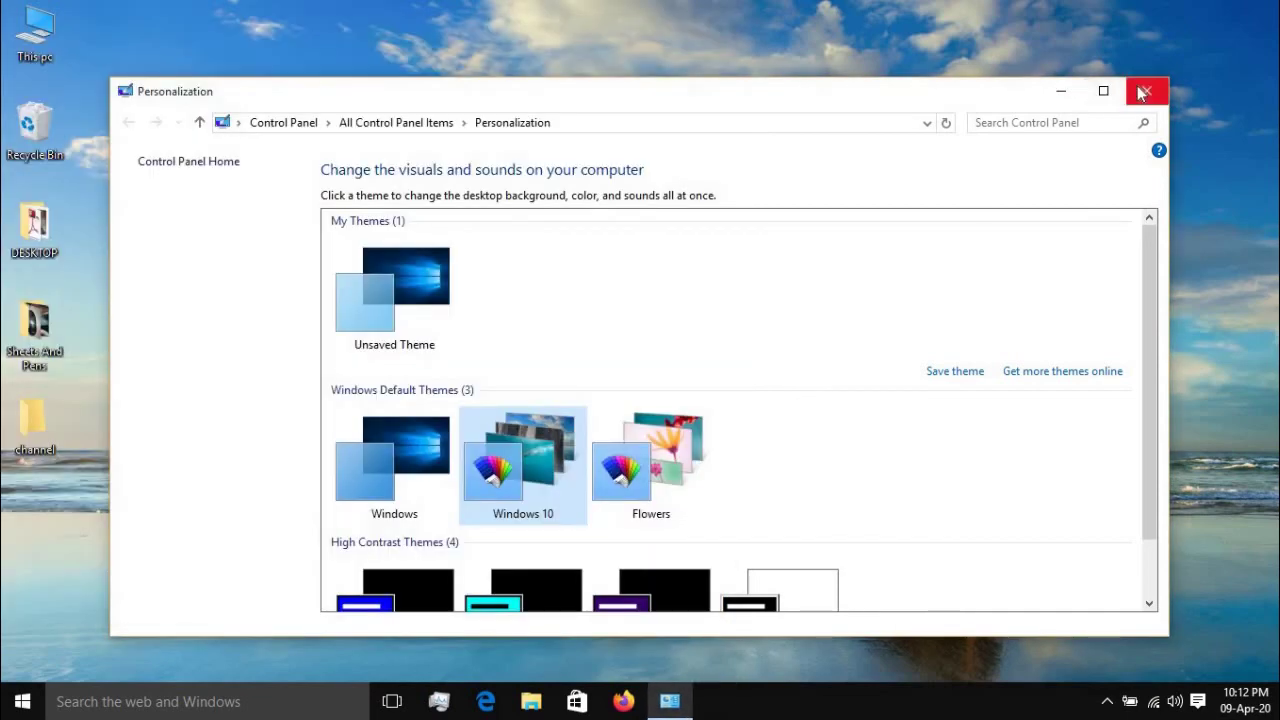
click(1146, 90)
right_click(700, 91)
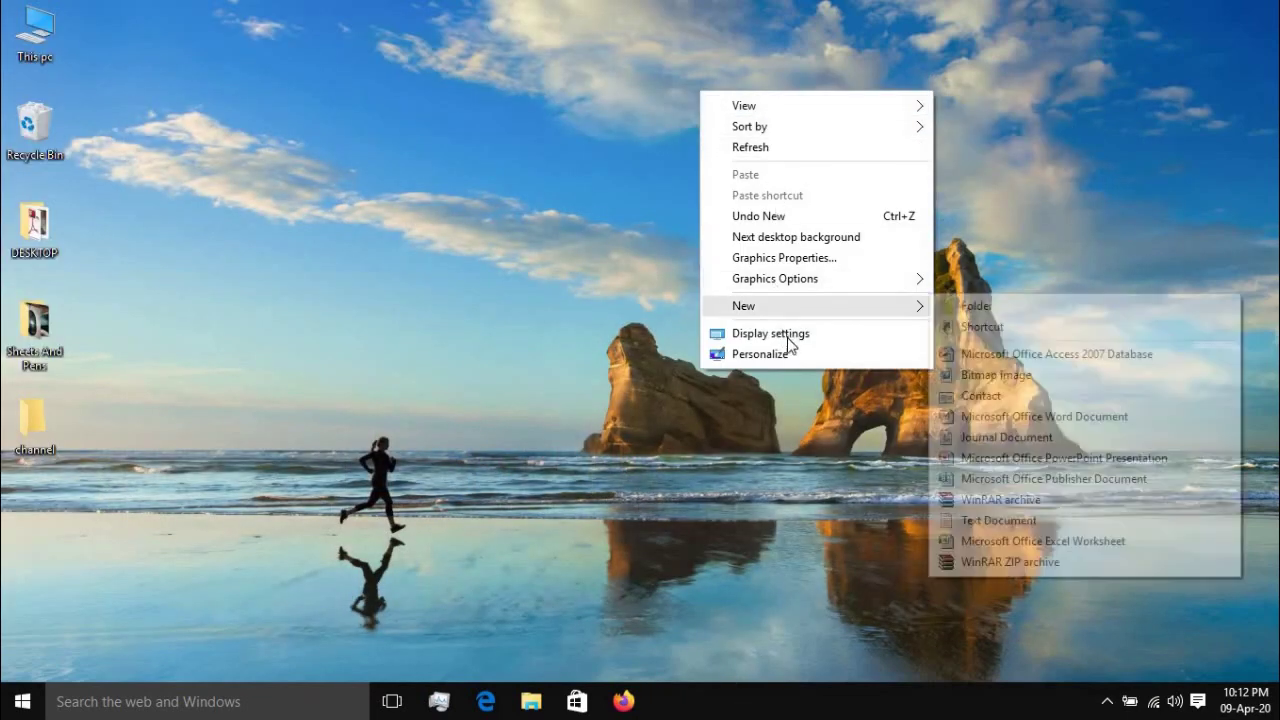